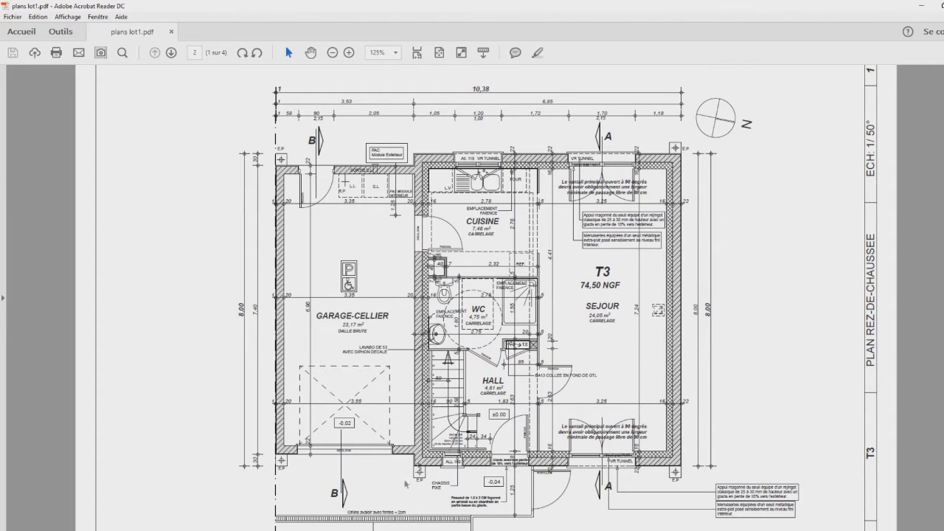
Step: Switch to the Revit project Gabarie 1.rte and open the Niveau 0 floor plan
mouse_move(363, 530)
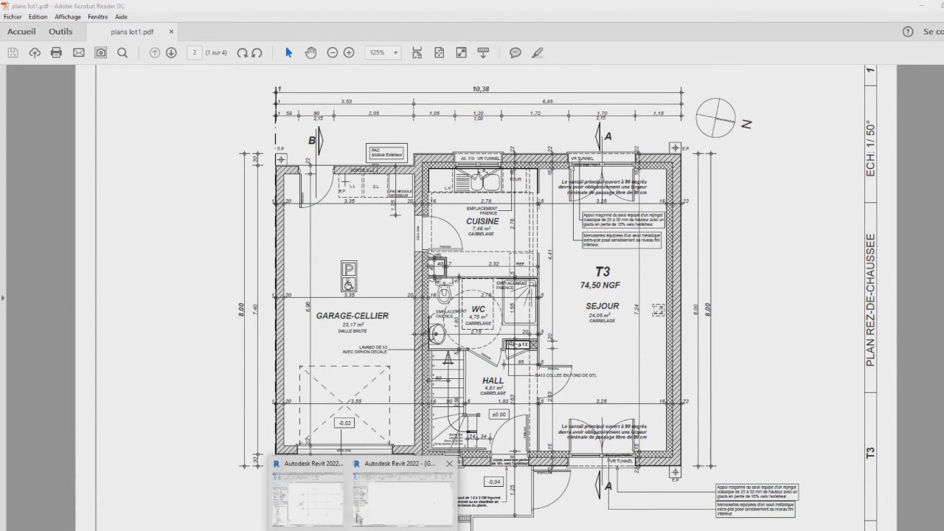
click(399, 514)
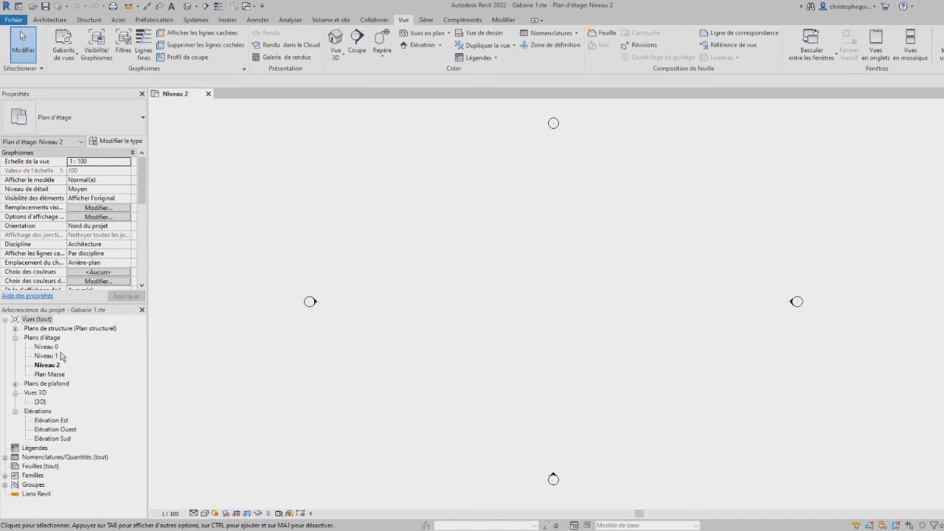
click(15, 338)
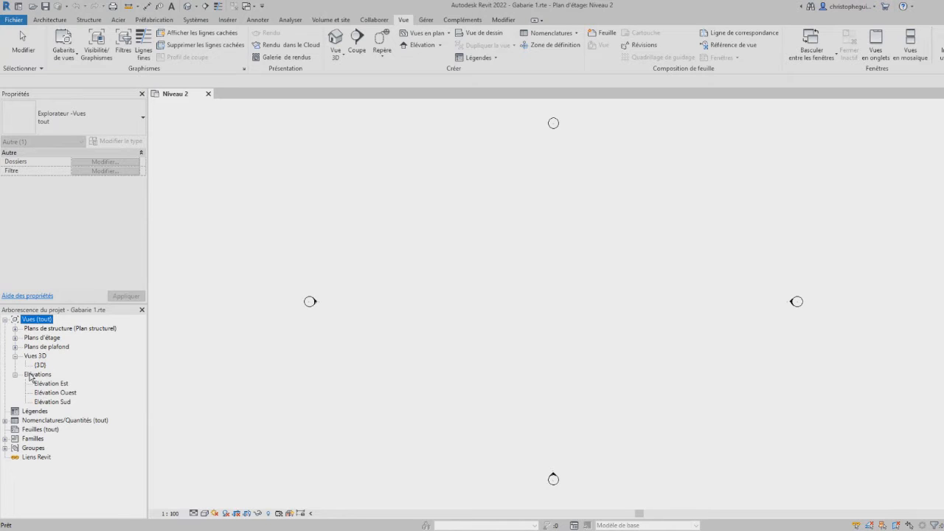
click(15, 338)
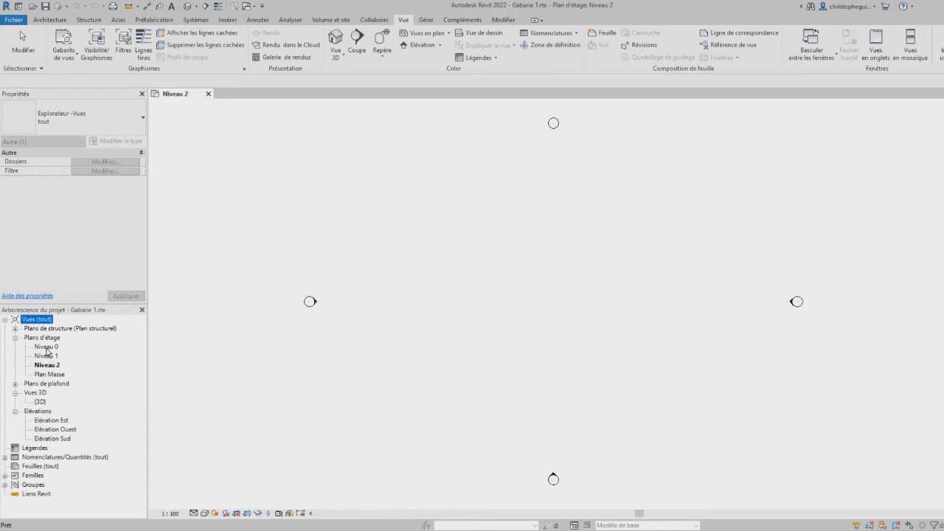
double_click(46, 348)
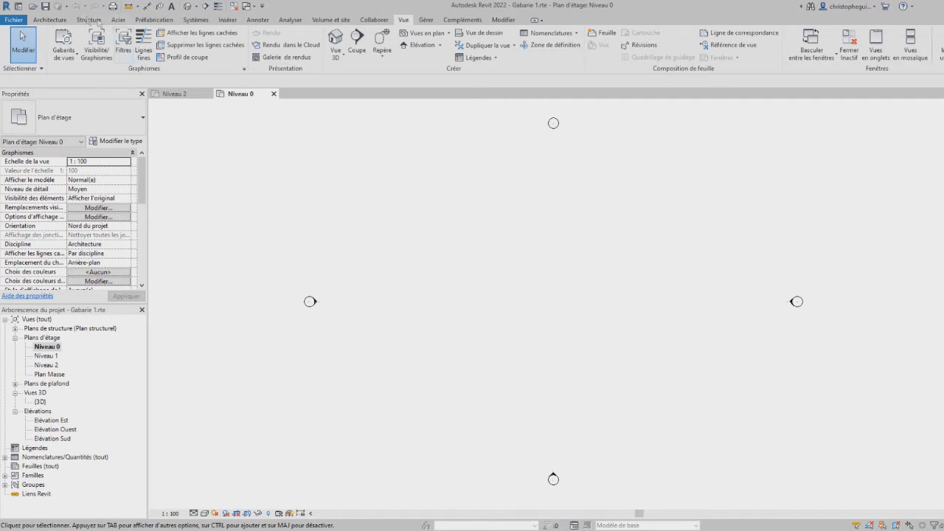
Step: Draw a straight vertical grid line in the left half of the area between the elevation markers
click(55, 22)
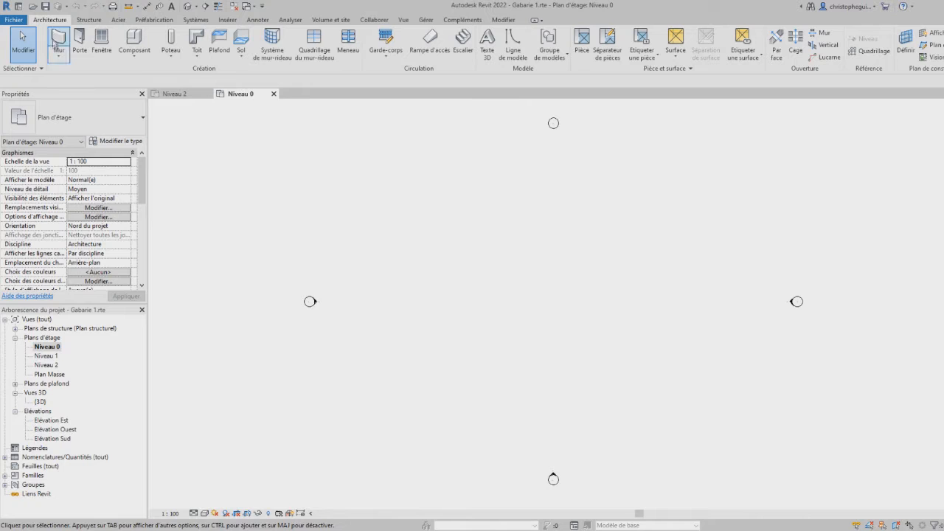
click(870, 60)
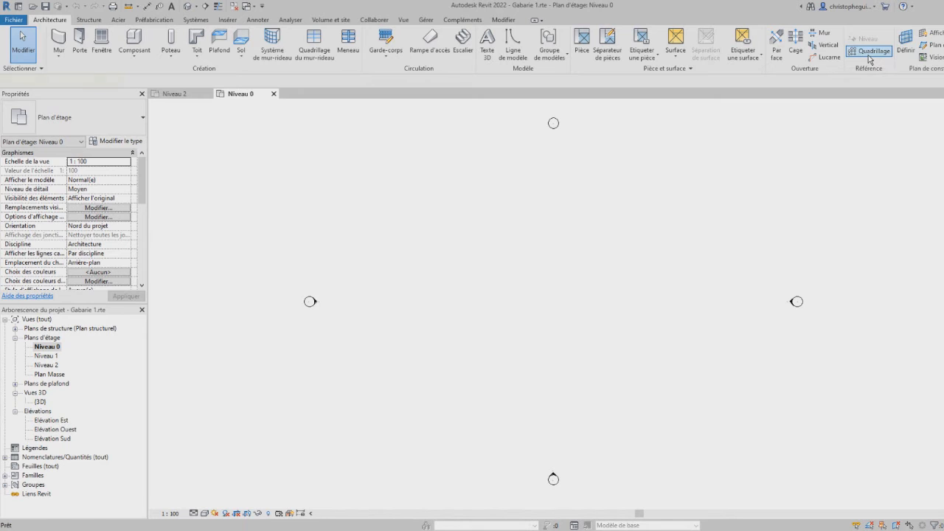
click(461, 193)
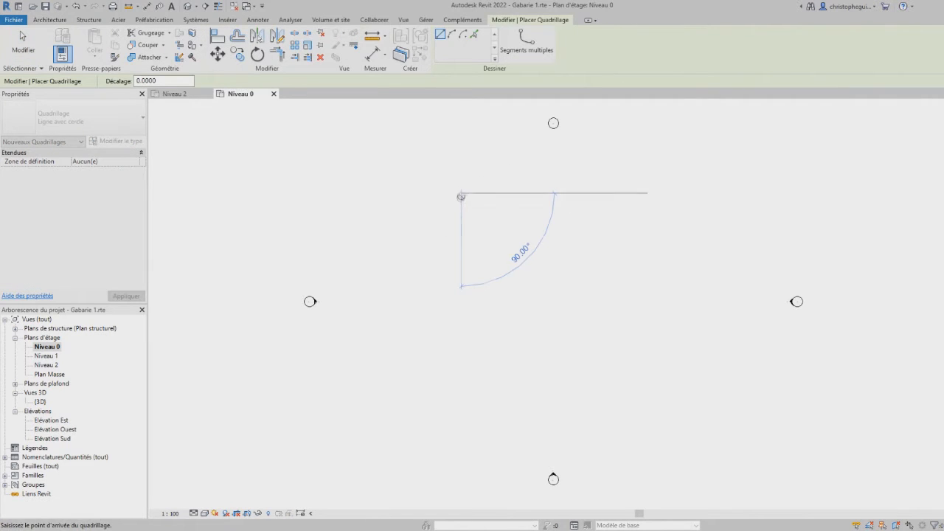
click(461, 312)
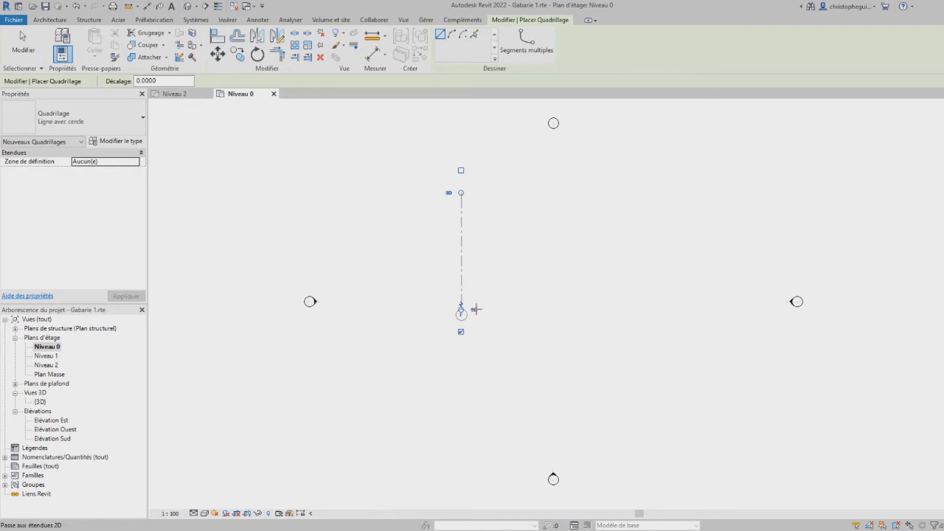
scroll(478, 244, down, 2)
scroll(475, 251, up, 5)
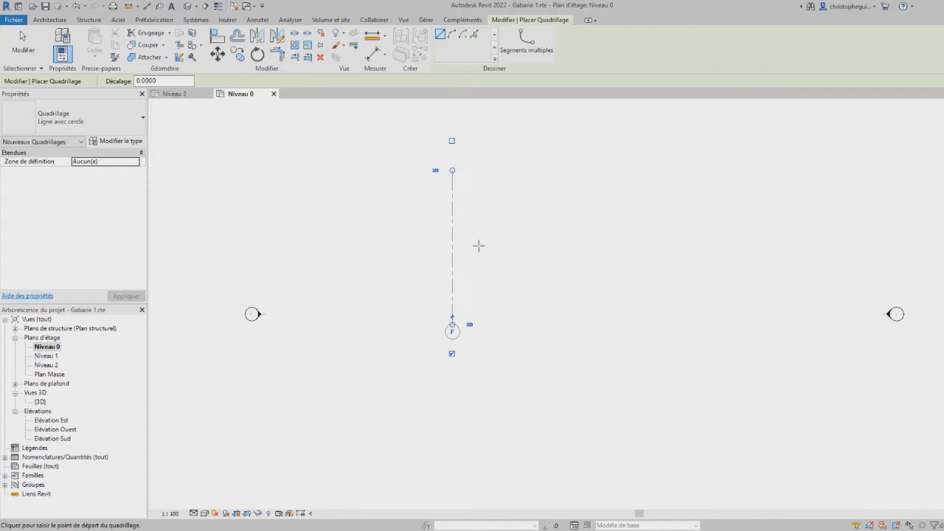
scroll(475, 254, up, 1)
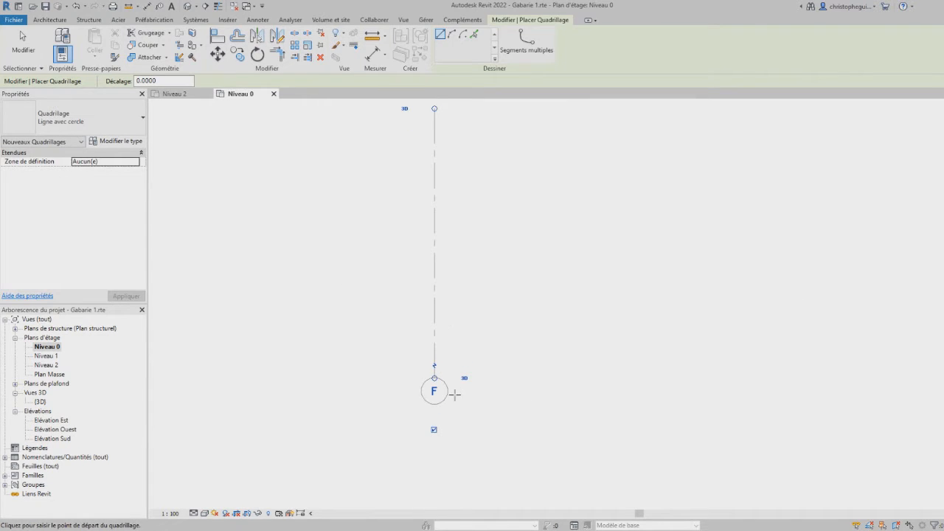
scroll(455, 389, down, 2)
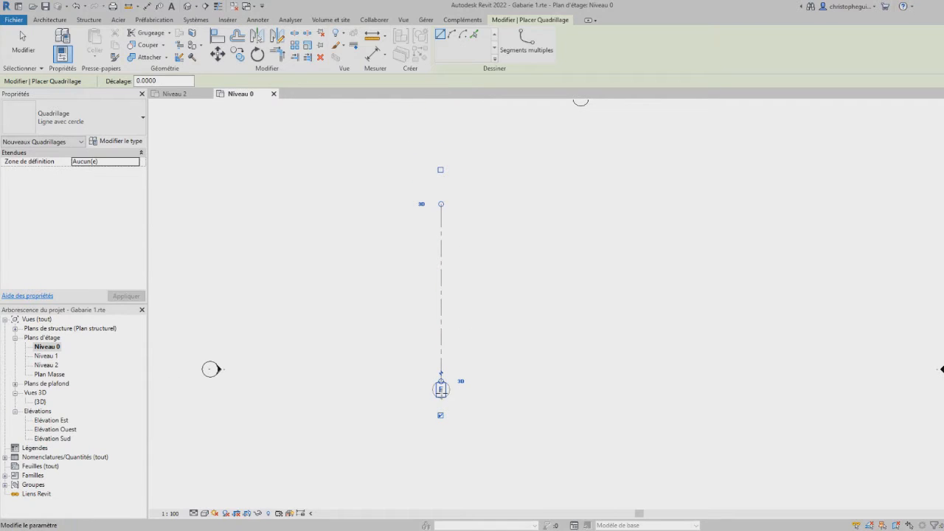
click(441, 388)
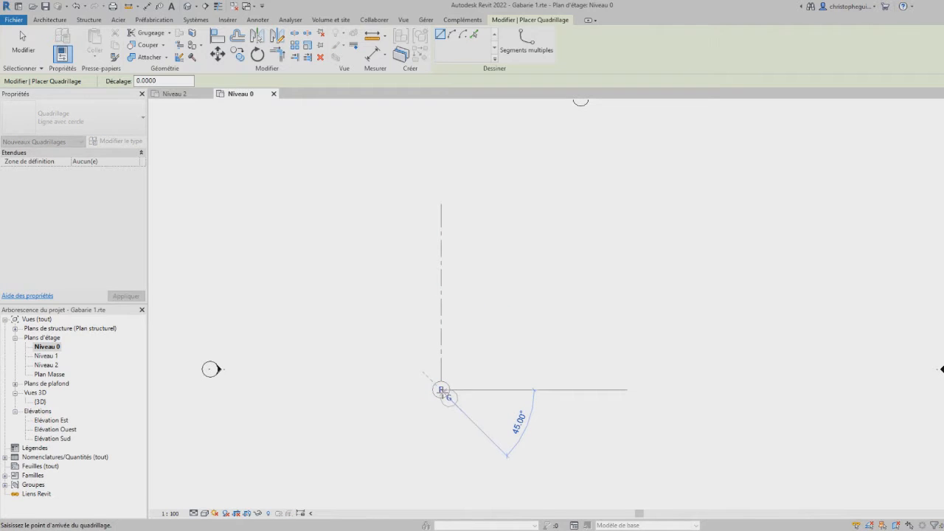
key(Escape)
key(Escape)
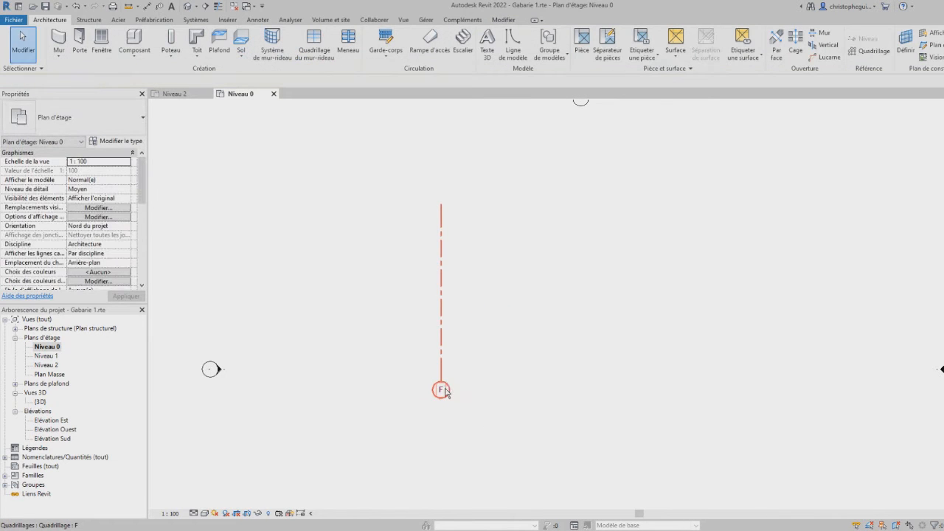
Step: Rename the vertical grid line as 1 and show its bubble at the upper end as well
click(443, 390)
click(442, 389)
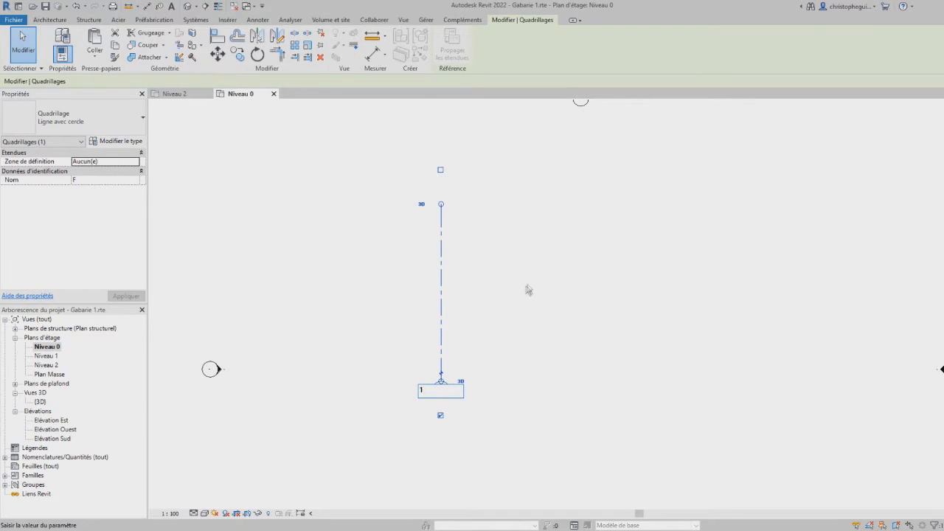
key(Return)
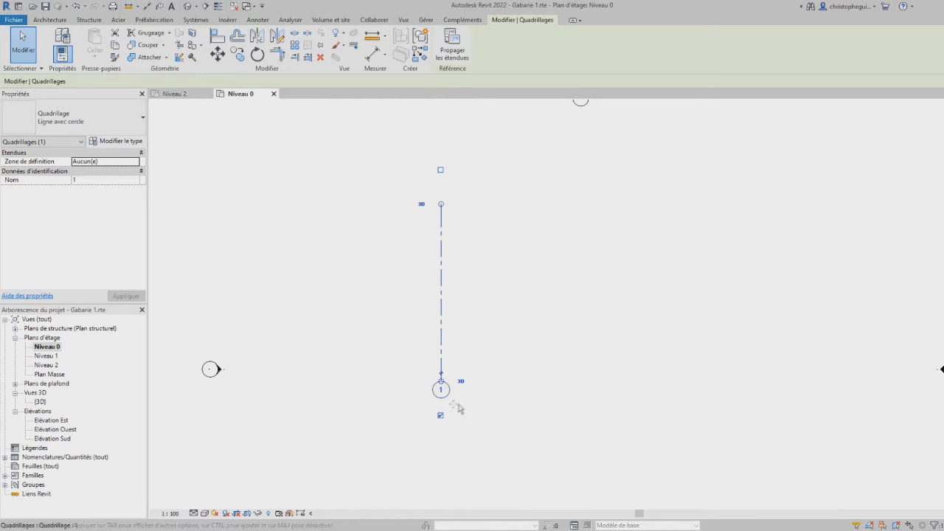
click(440, 171)
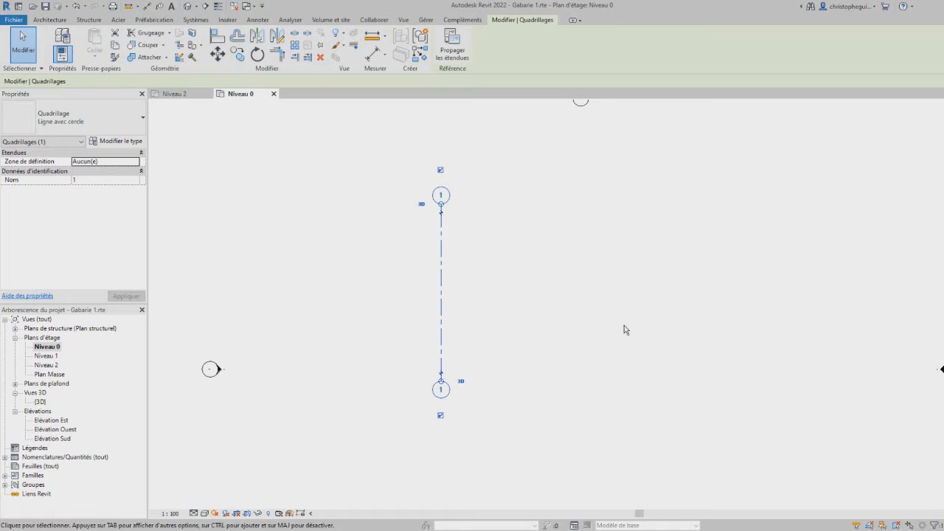
Step: After consulting the ground-floor plan PDF, draw a second vertical grid line about 5.22 m right of grid 1, aligning their lower ends
scroll(485, 251, up, 2)
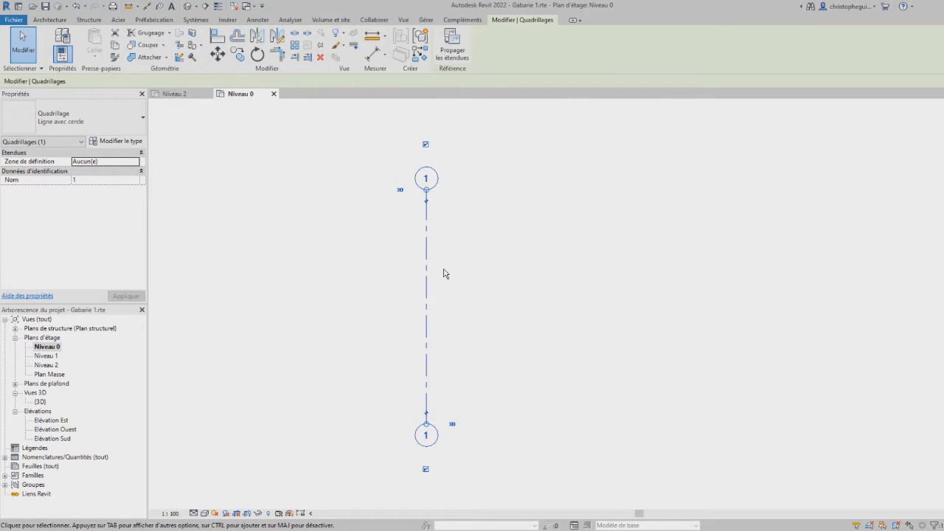
scroll(446, 279, down, 2)
scroll(446, 283, down, 1)
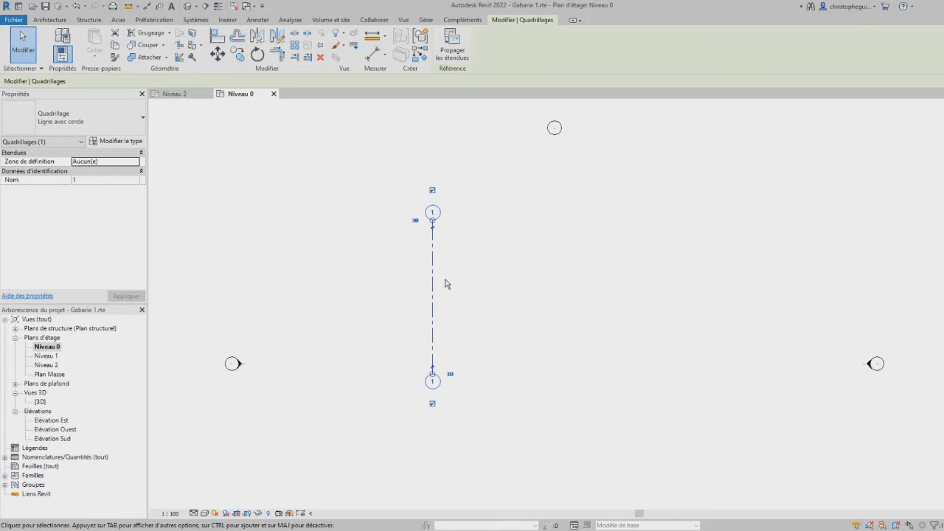
click(56, 21)
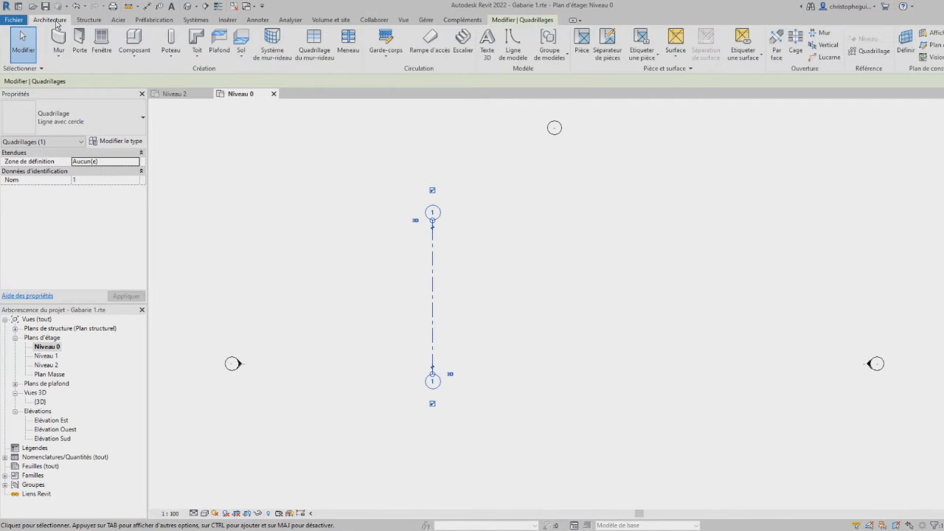
key(alt+Tab)
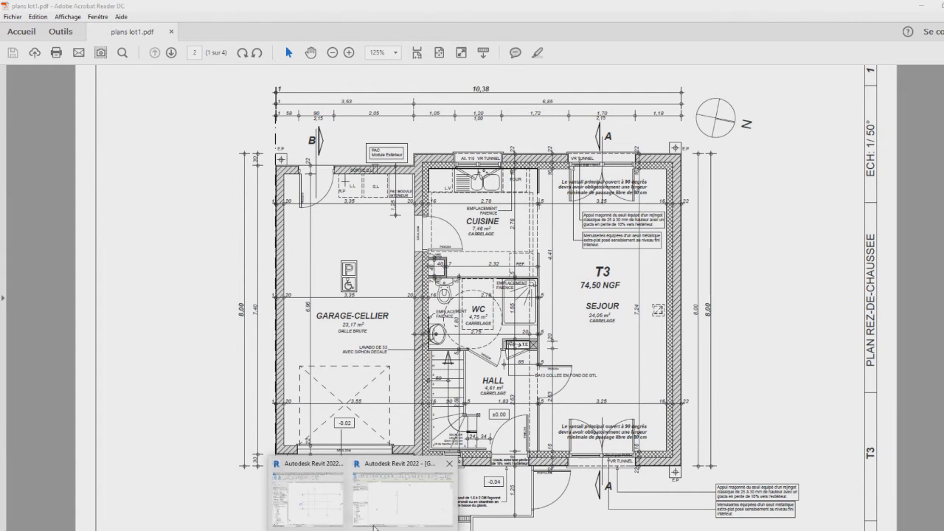
click(381, 516)
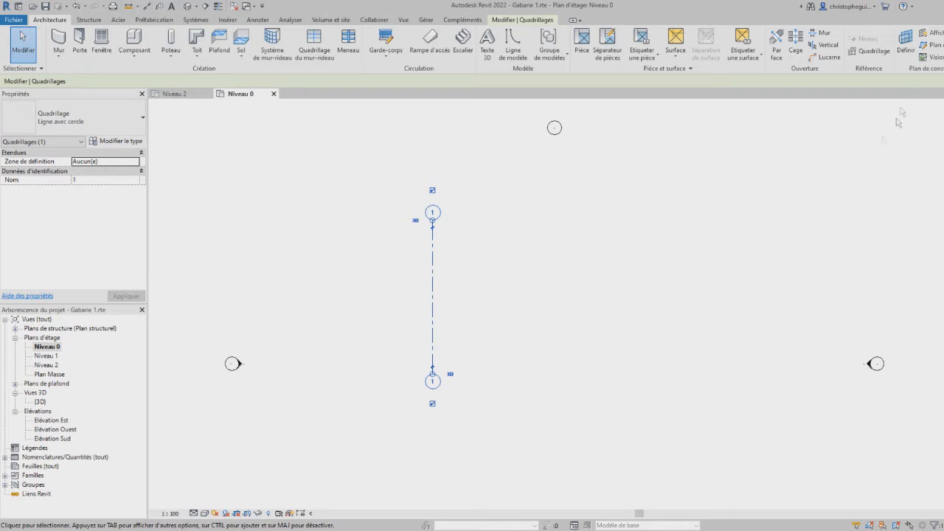
click(874, 51)
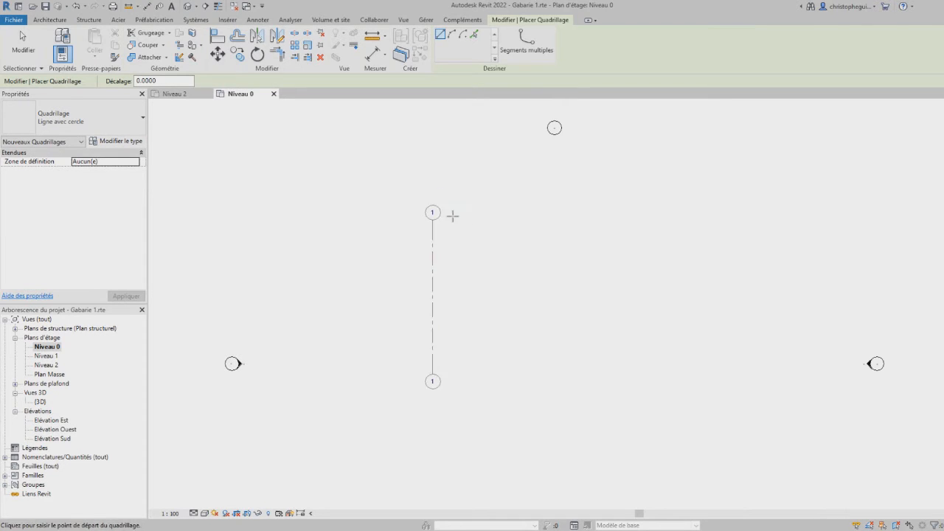
click(493, 206)
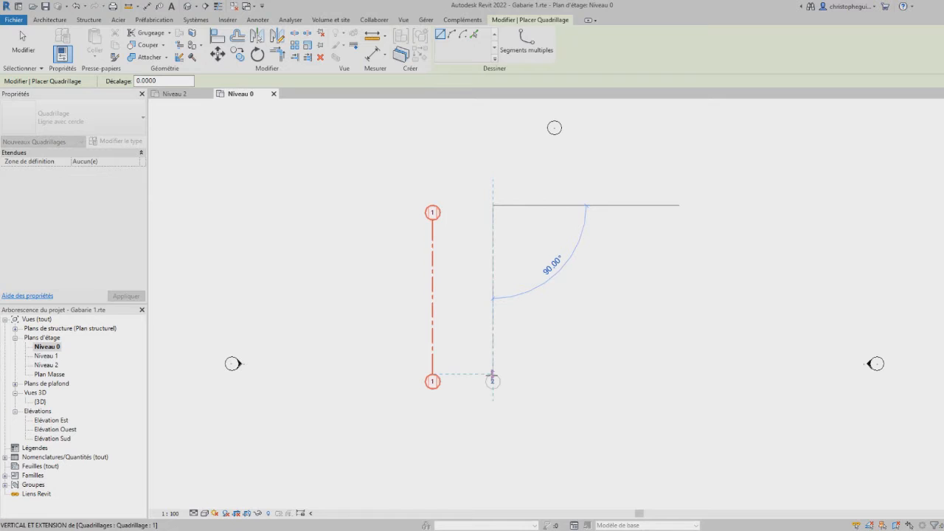
click(492, 375)
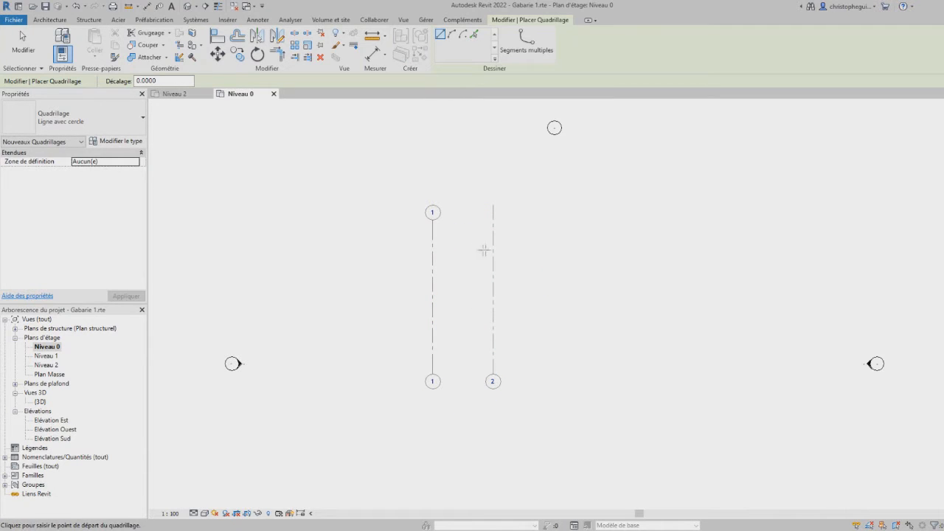
key(Escape)
key(Escape)
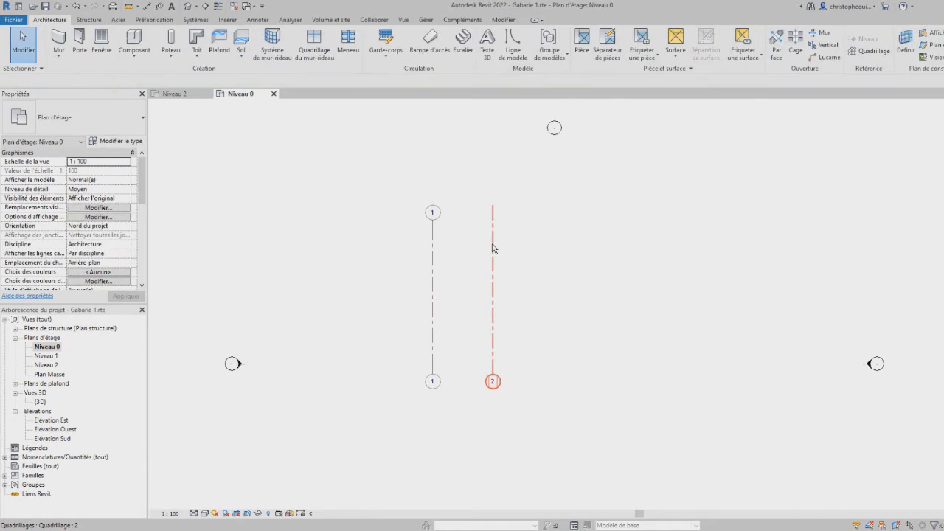
Step: Set the distance between grid lines 1 and 2 to 3.53 m by moving grid line 2
click(492, 255)
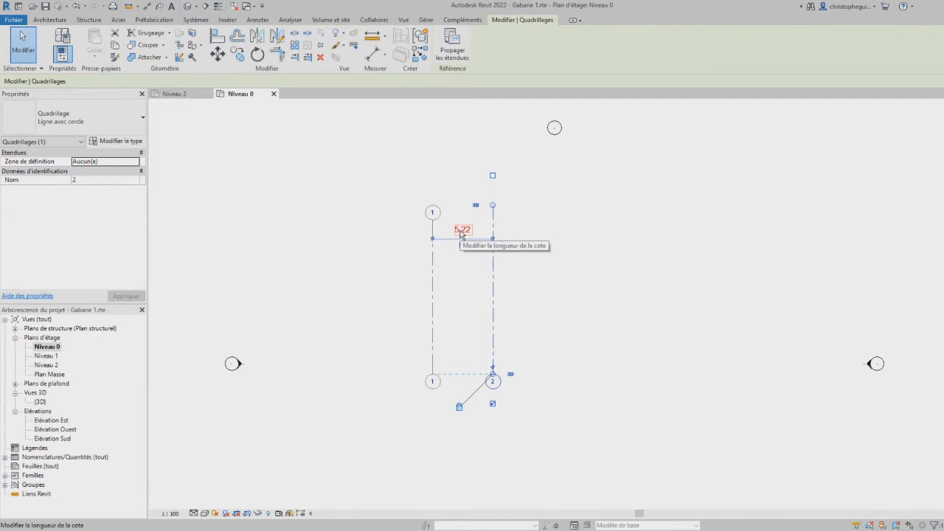
click(461, 231)
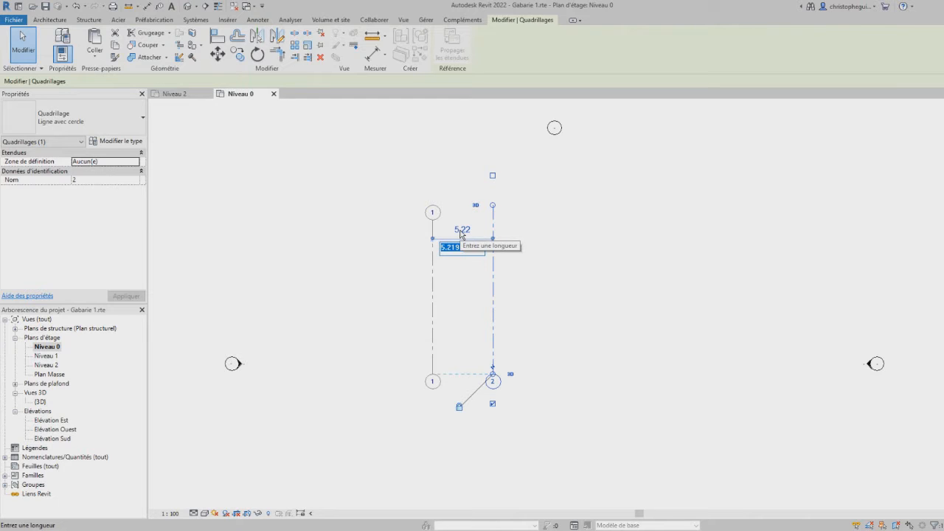
text(3.53)
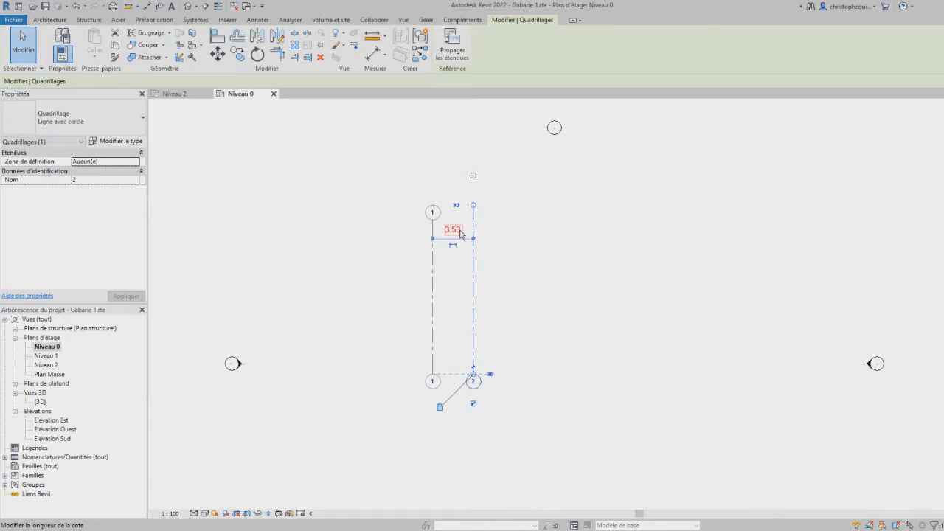
key(Return)
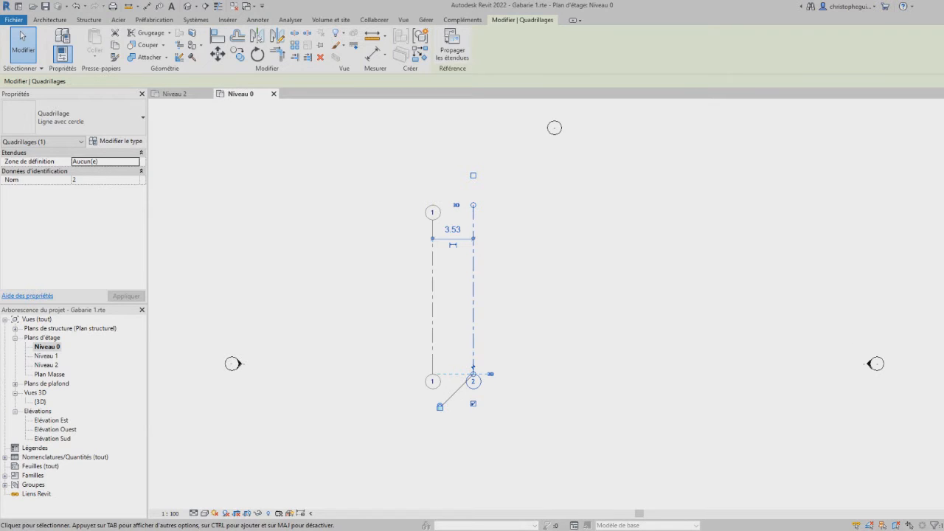
Step: Check the ground-floor plan PDF, return to Revit and show grid line 2's bubble at its upper end
key(alt+Tab)
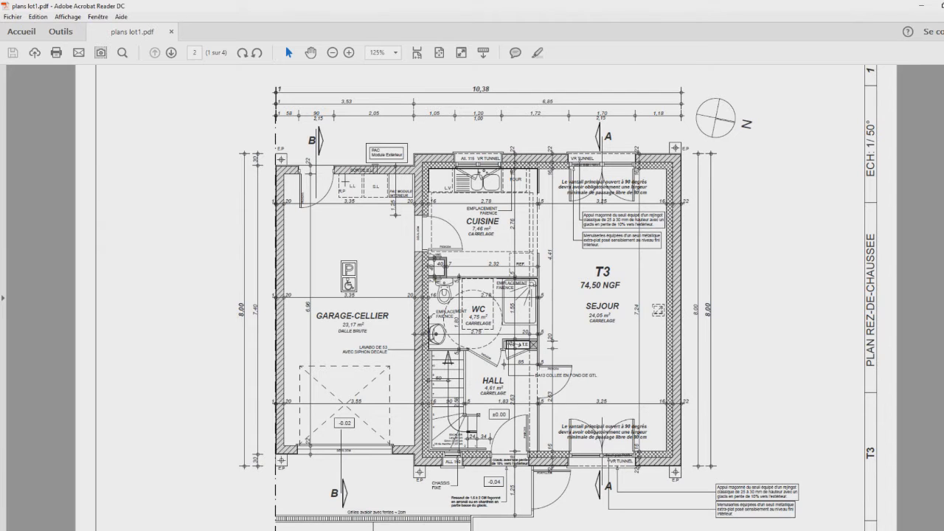
mouse_move(364, 525)
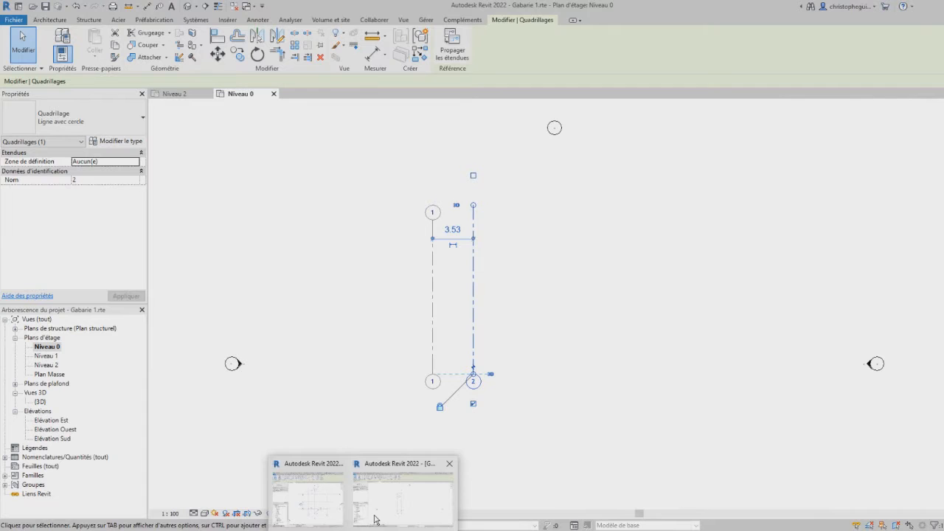
click(375, 520)
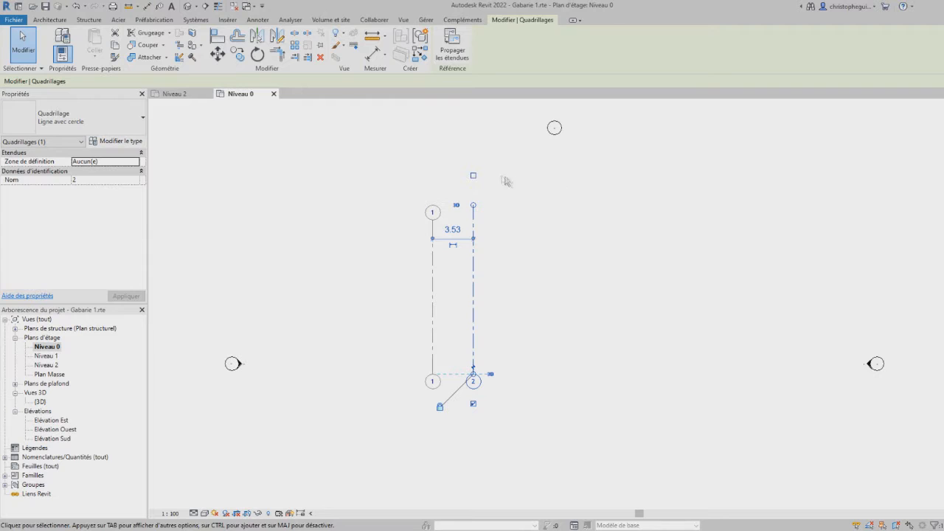
click(474, 176)
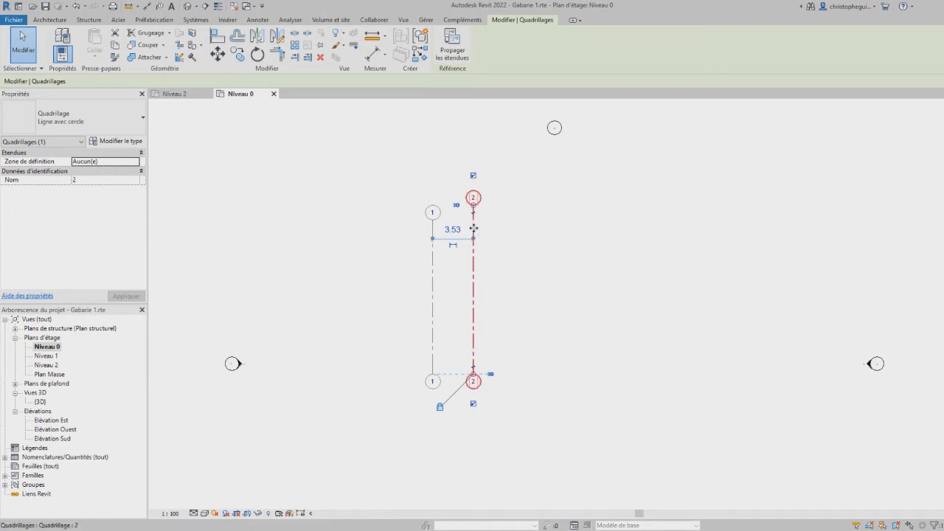
Step: Extend grid line 1 upward so that its upper end aligns with the upper end of grid line 2
click(433, 212)
scroll(434, 226, up, 5)
scroll(434, 225, down, 4)
scroll(433, 220, up, 3)
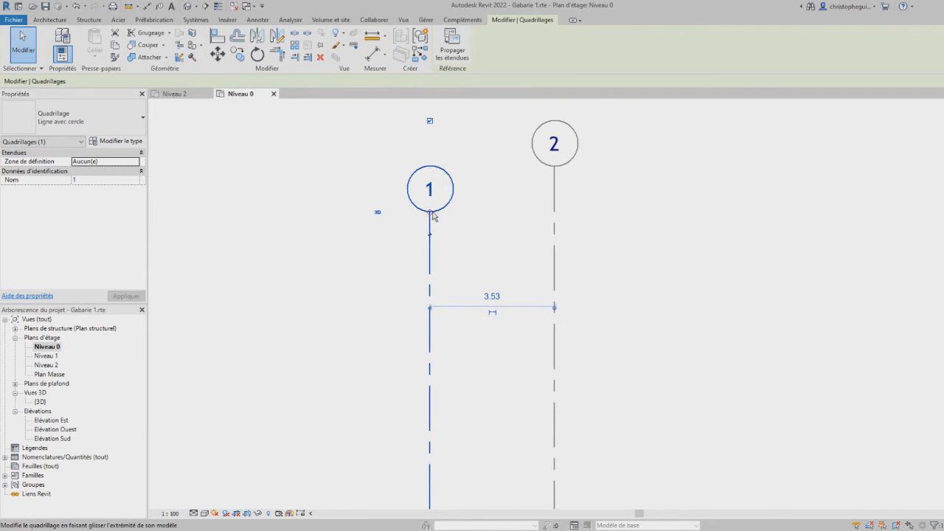
drag(431, 213, 430, 167)
scroll(559, 337, down, 4)
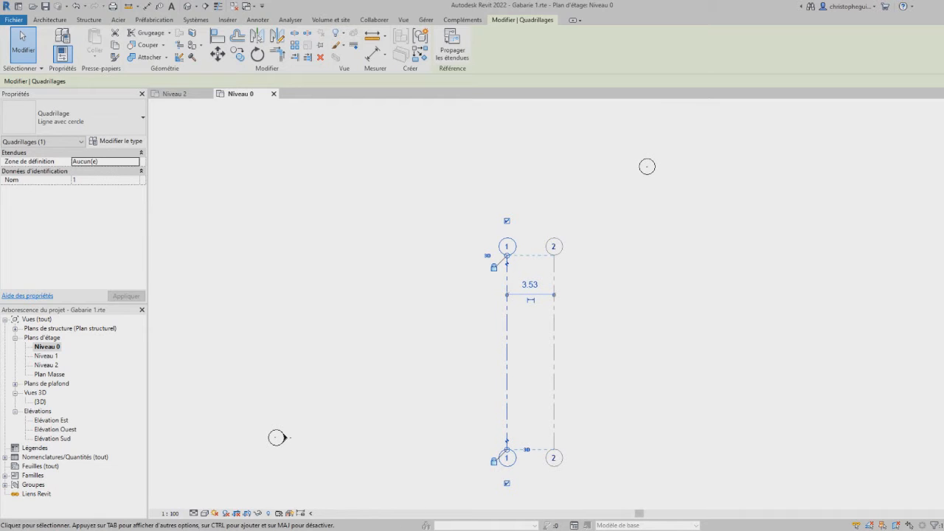
Step: After consulting the ground-floor plan PDF, draw a third vertical grid line about 6.30 m right of grid 2, aligning both its ends with the others
click(390, 492)
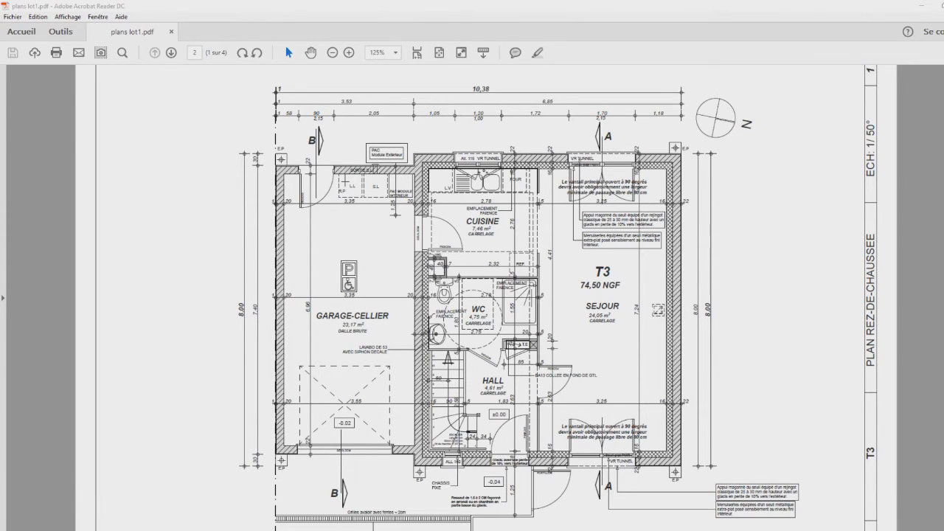
mouse_move(362, 530)
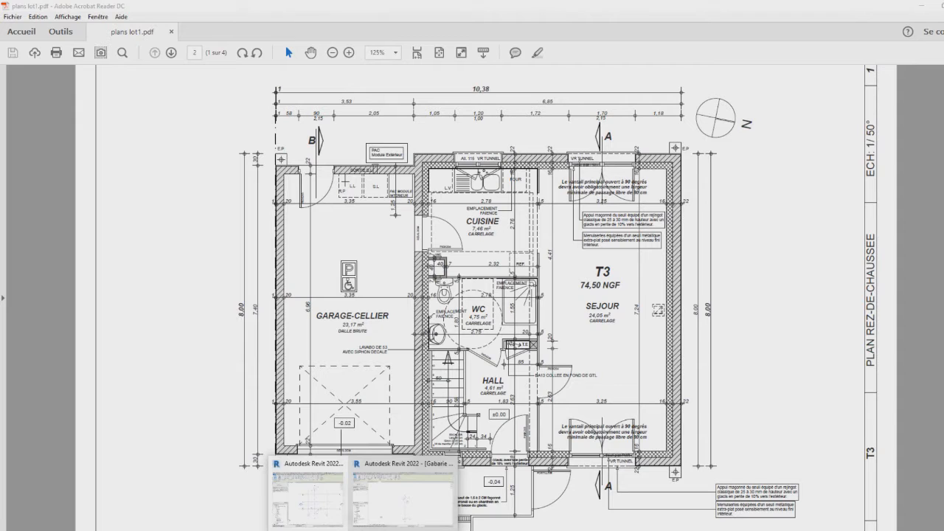
click(368, 516)
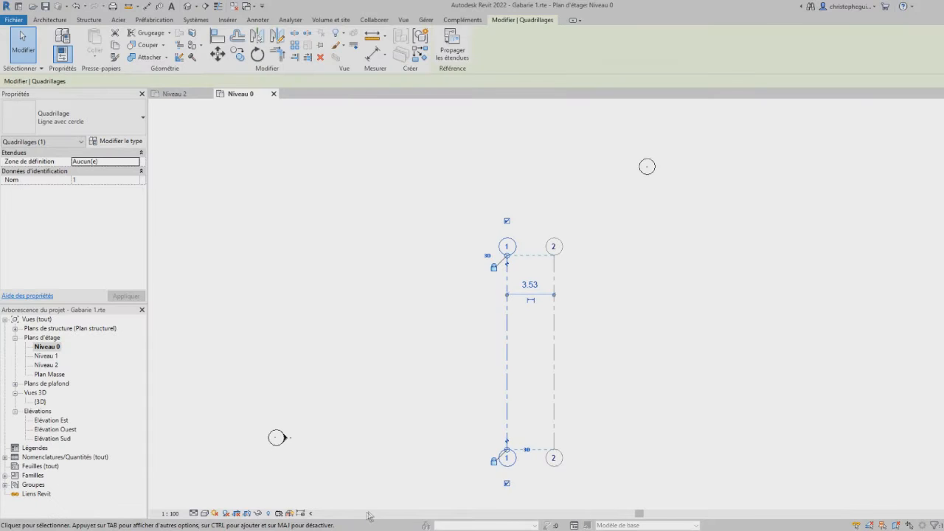
click(47, 21)
click(874, 53)
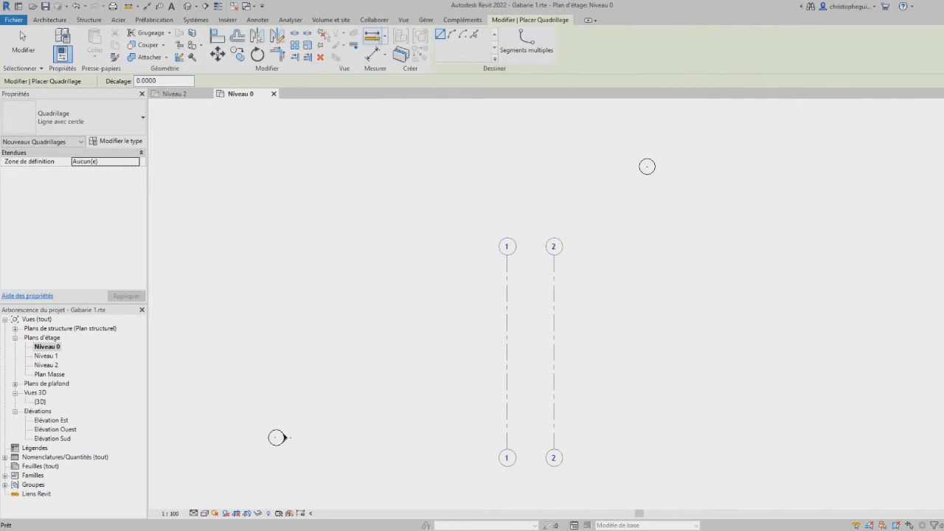
click(637, 254)
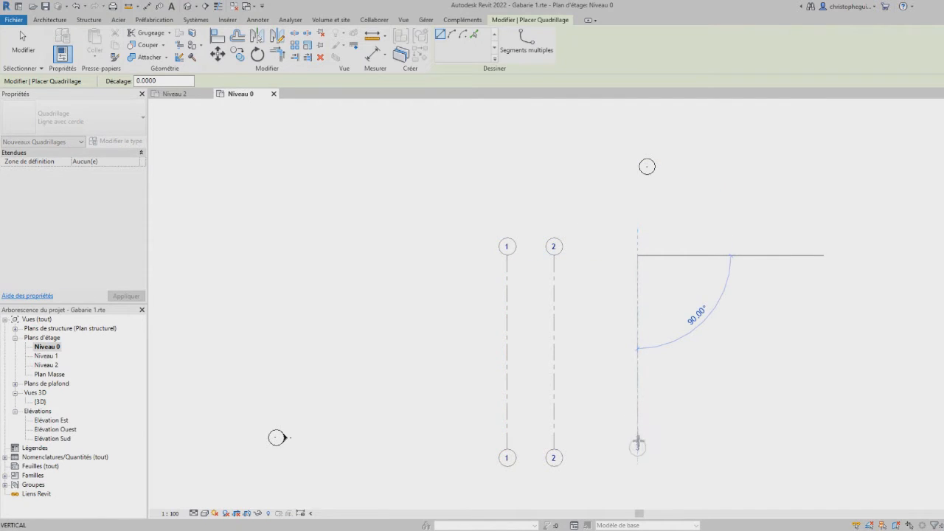
click(637, 450)
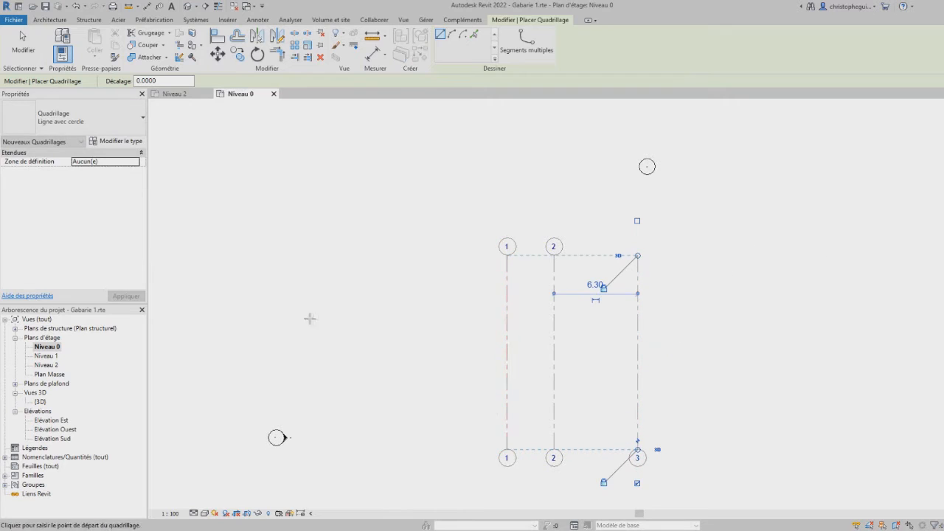
Step: Set the distance between grid lines 2 and 3 to 6.65 m and show grid line 3's bubble at its upper end
click(594, 286)
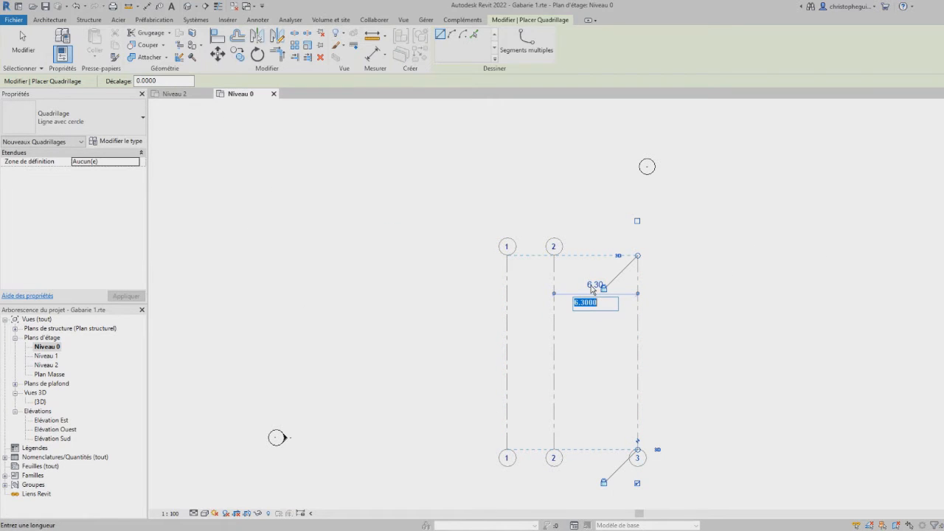
text(6.)
key(Return)
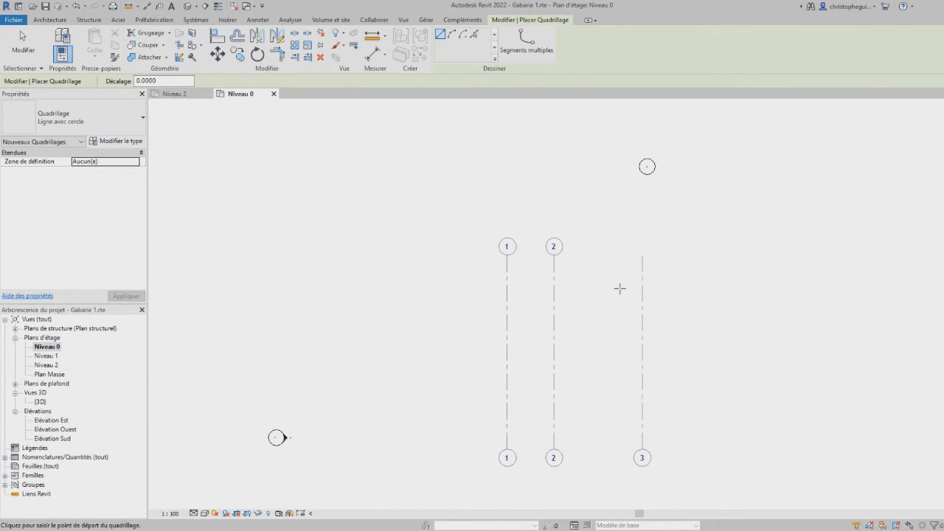
key(Escape)
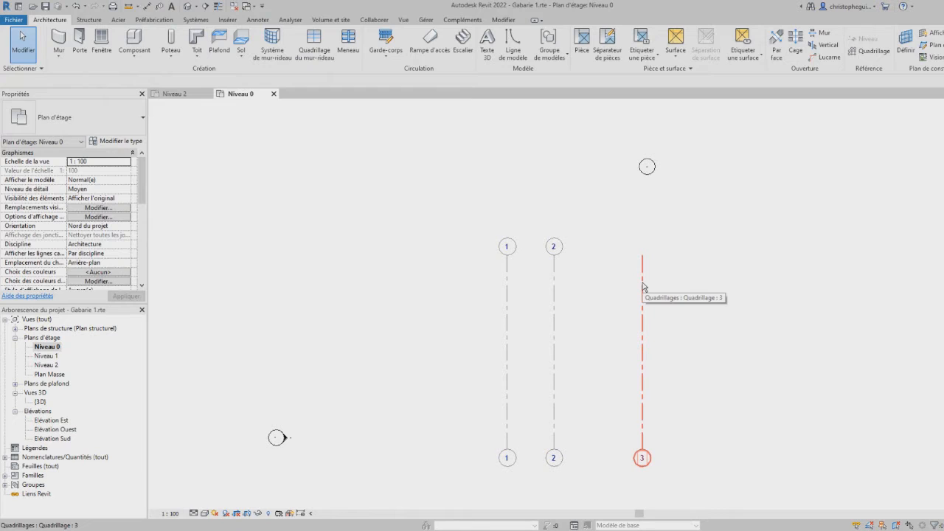
click(643, 286)
click(641, 221)
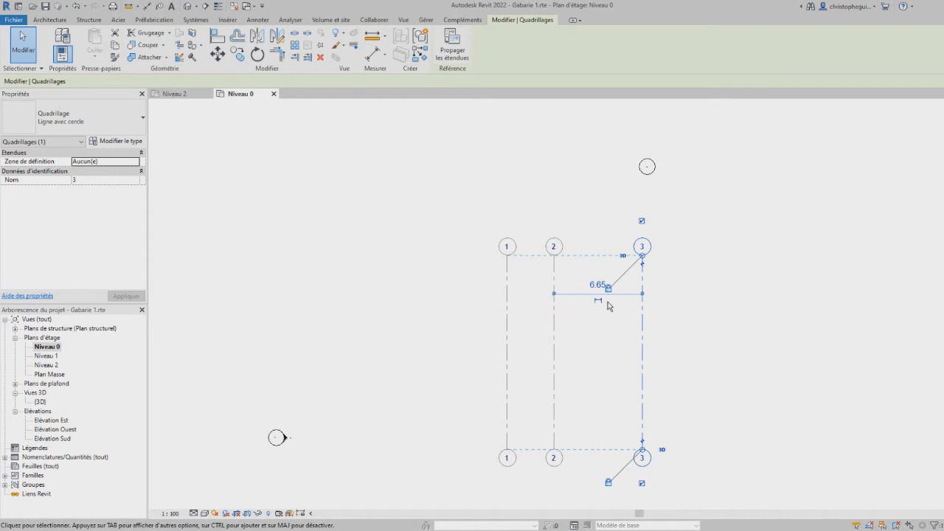
click(555, 294)
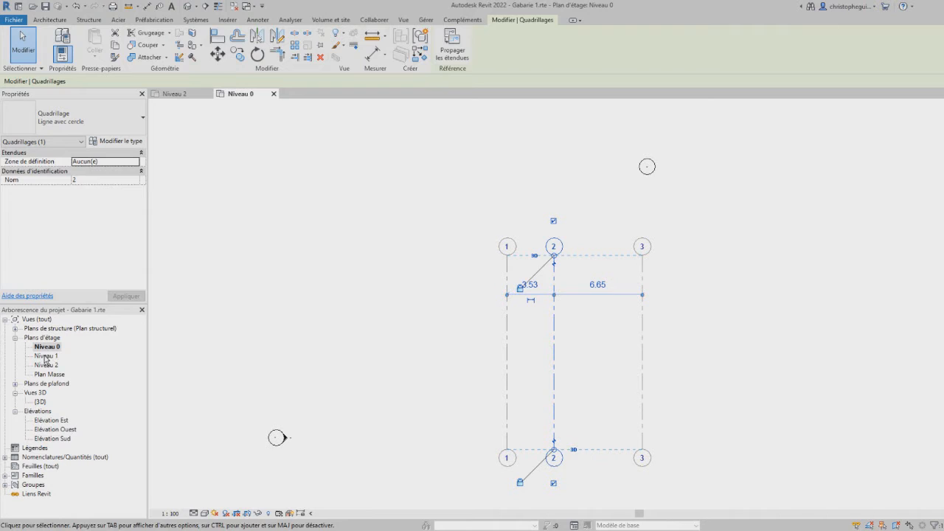
Step: Open the Elévation Sud view and delete the Dessus Fond level
double_click(53, 439)
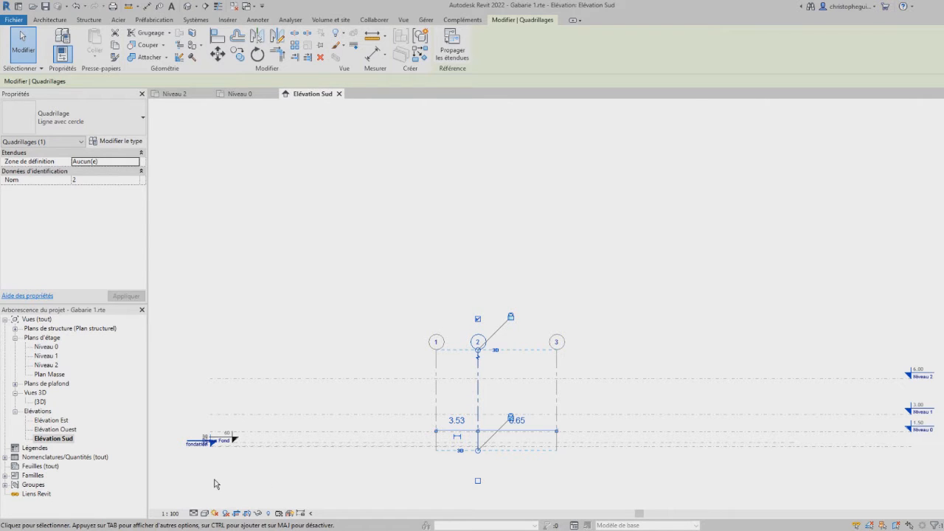
scroll(216, 484, up, 3)
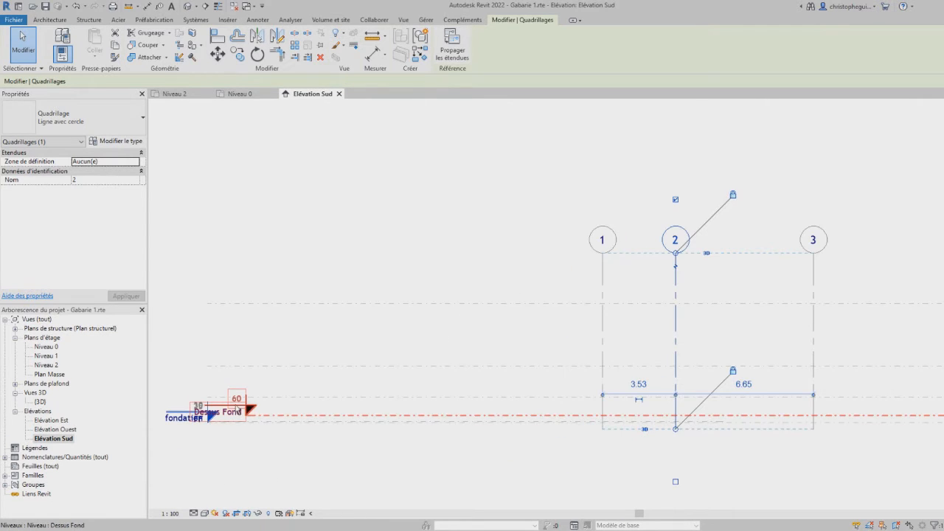
click(236, 411)
key(Delete)
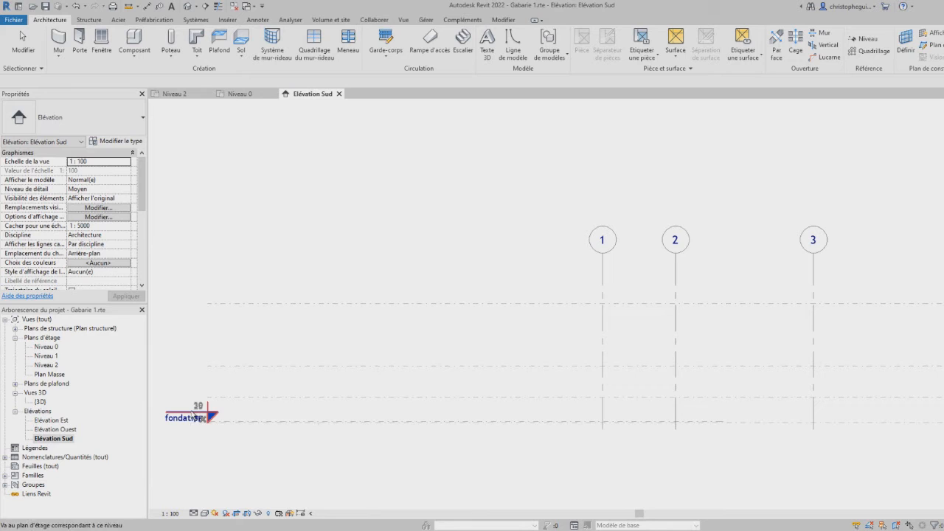
scroll(258, 385, down, 2)
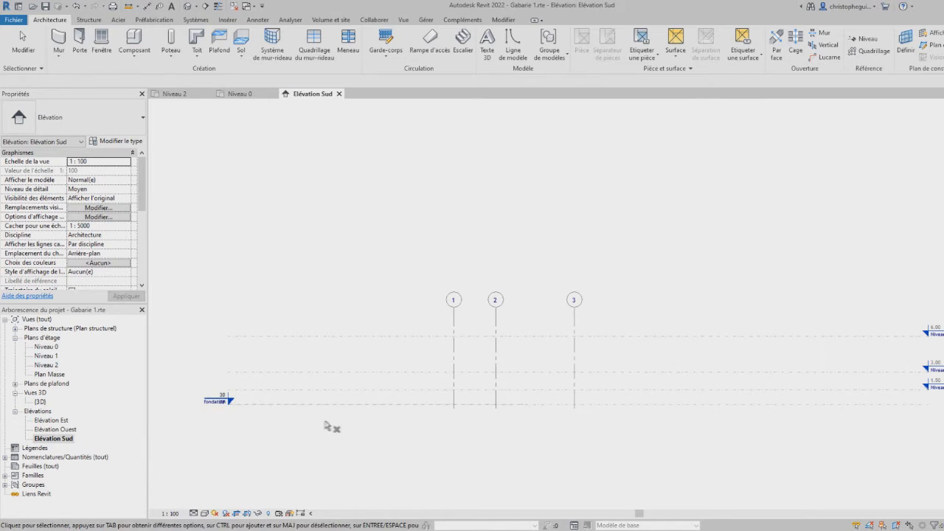
Step: Delete the FF and fondation levels below Niveau 0, accepting the removal of their associated views
click(915, 411)
key(Delete)
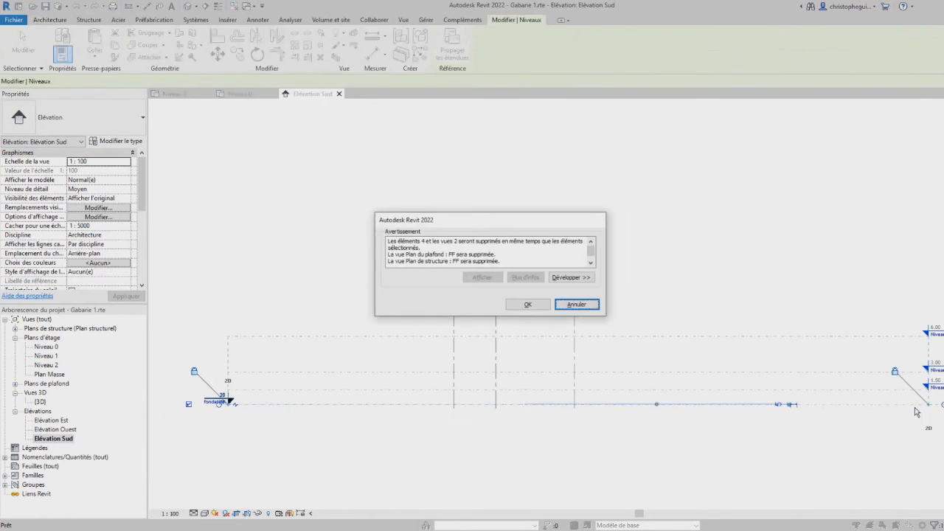
click(528, 304)
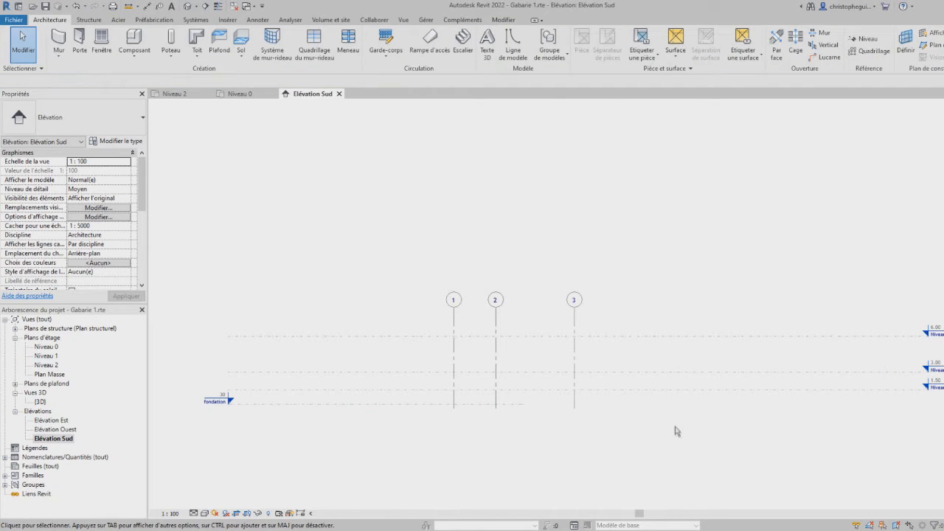
click(483, 404)
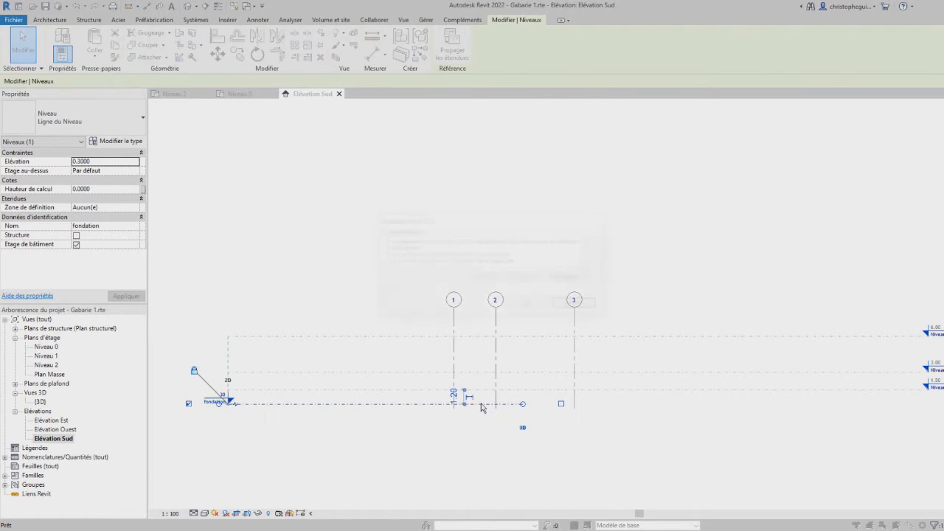
click(539, 303)
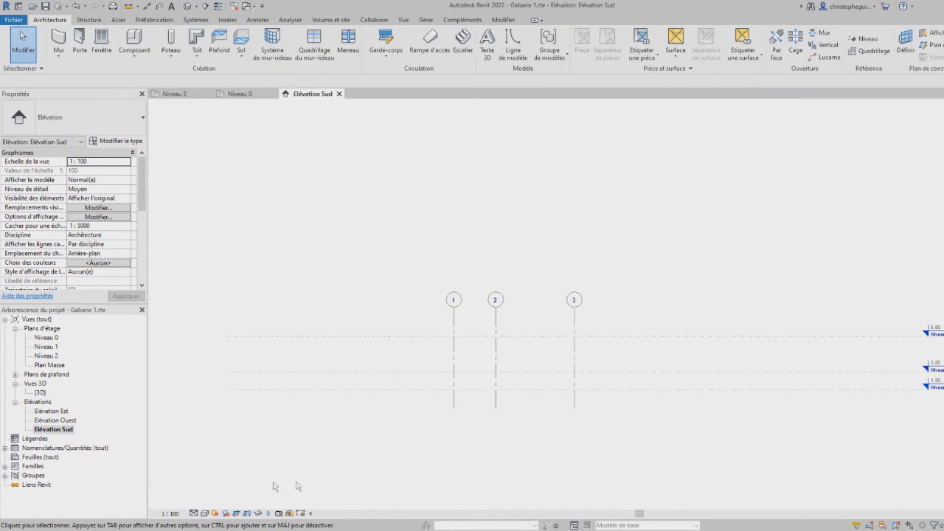
Step: Compare the Niveau 0, 1 and 2 floor plans with the levels in Elévation Sud and examine the levels' elevations
double_click(52, 339)
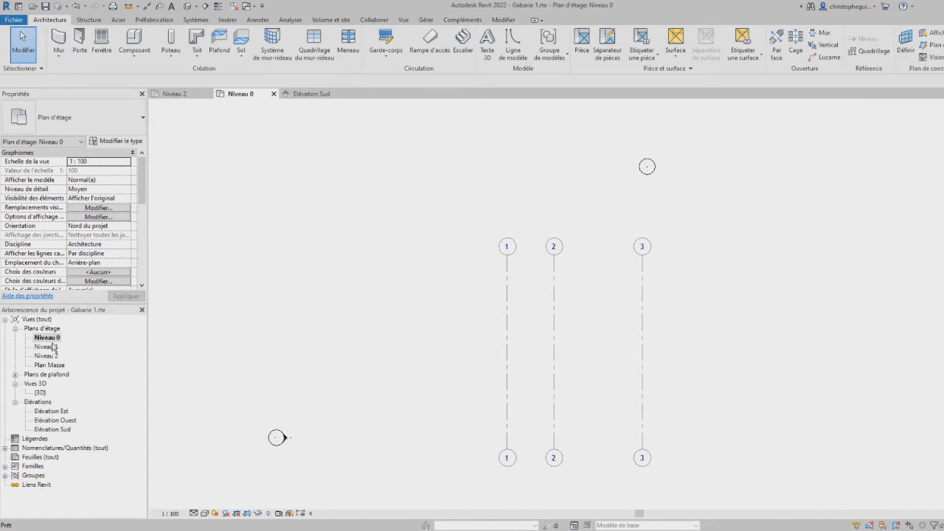
double_click(52, 430)
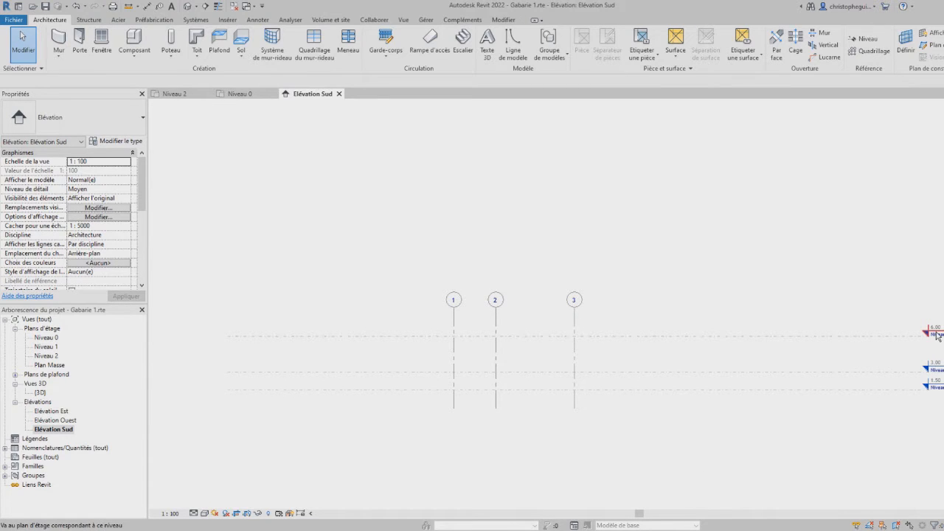
click(46, 337)
click(52, 346)
click(49, 355)
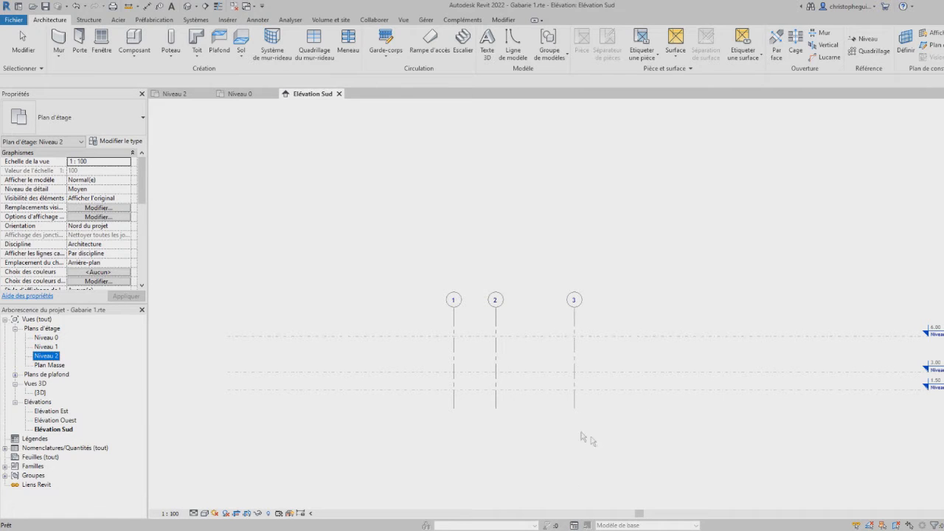
scroll(936, 367, up, 3)
scroll(940, 381, up, 2)
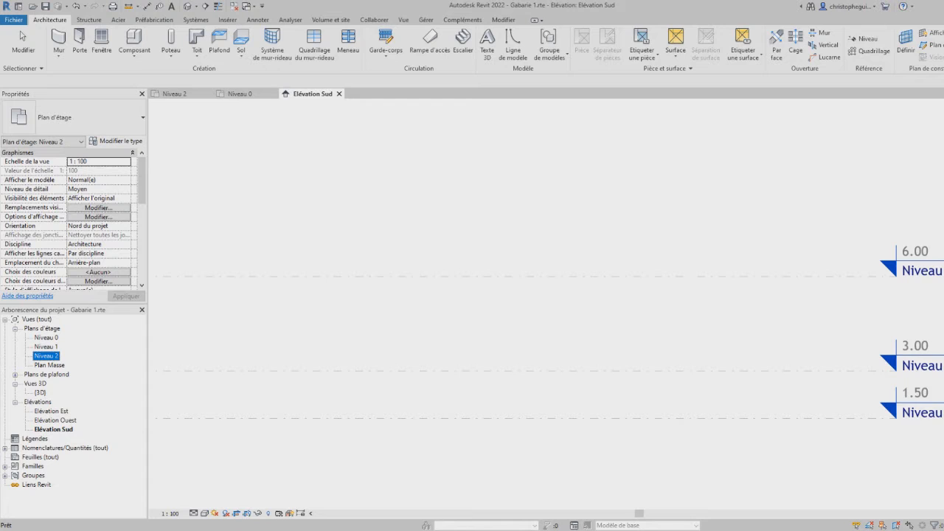
click(857, 424)
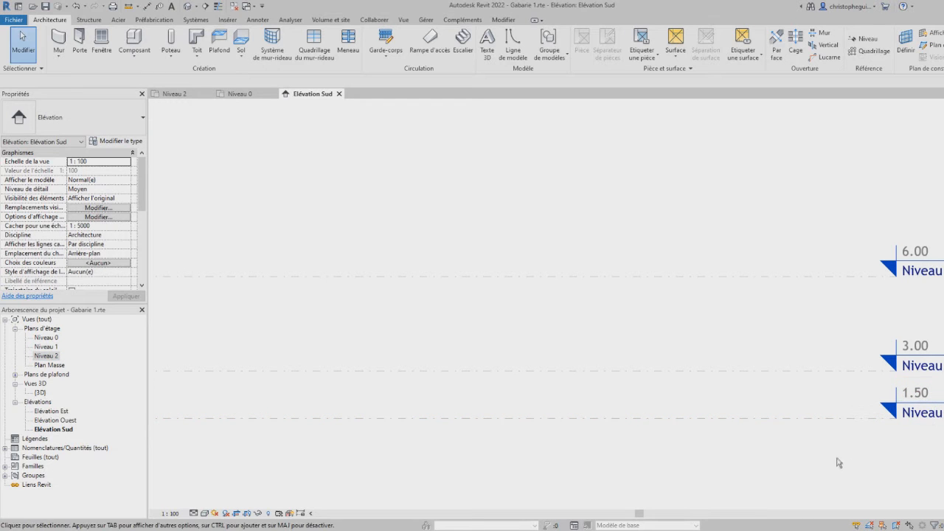
scroll(561, 428, down, 4)
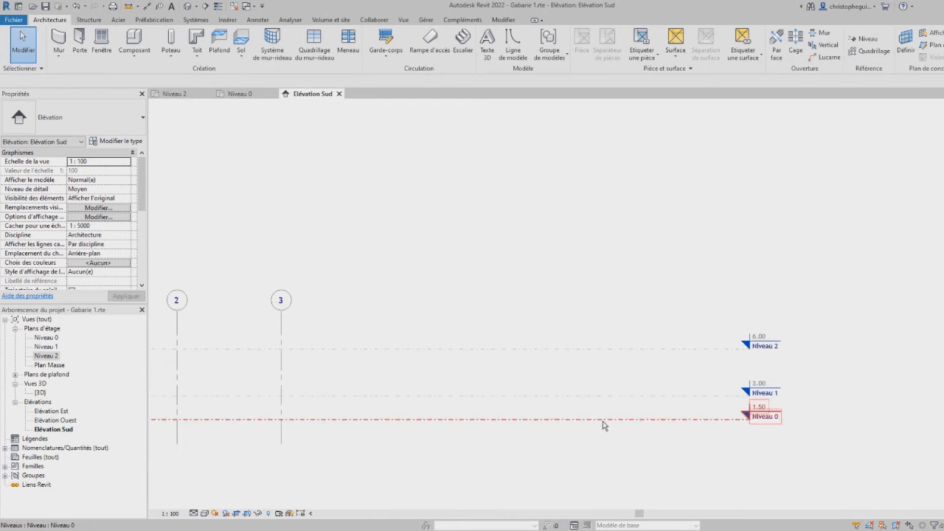
scroll(643, 424, up, 4)
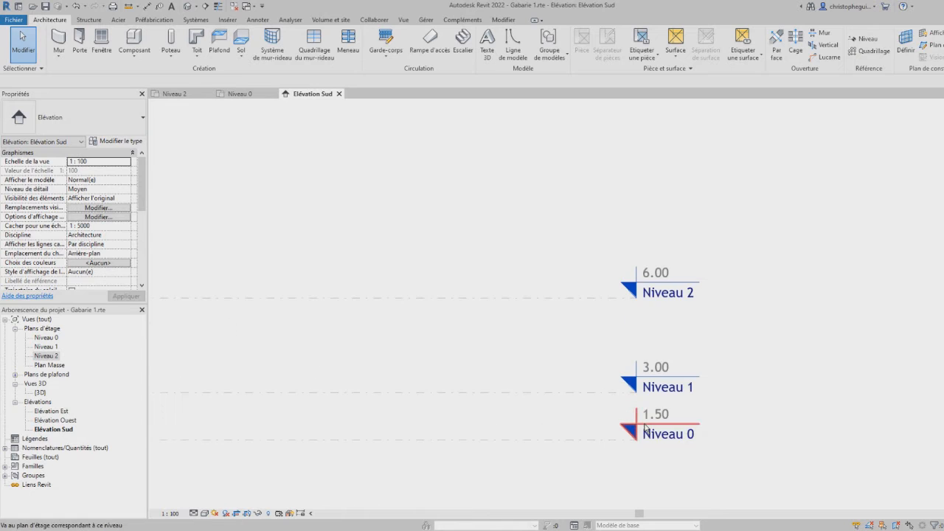
click(613, 393)
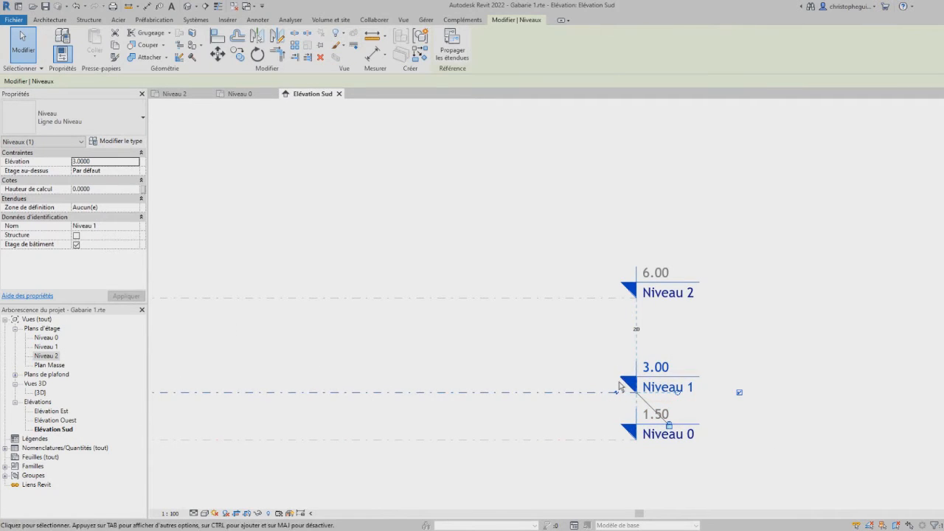
click(610, 299)
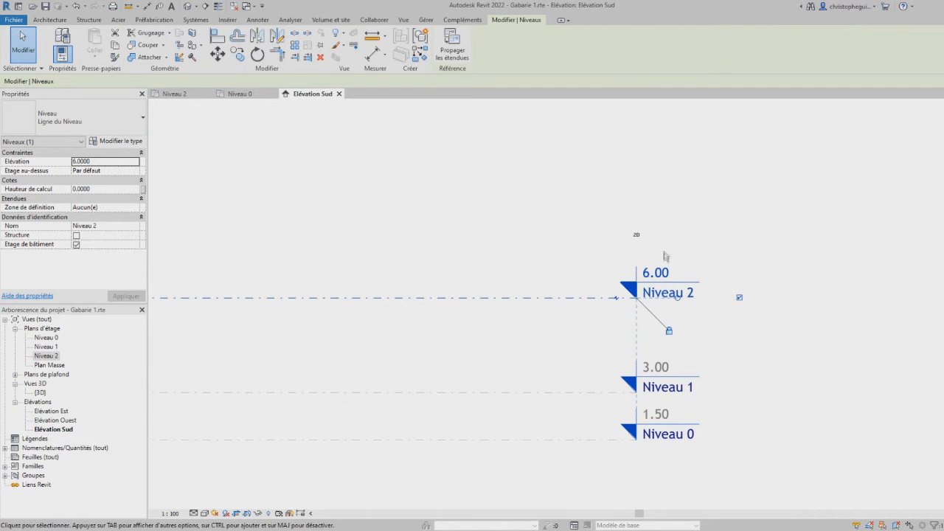
scroll(669, 398, down, 7)
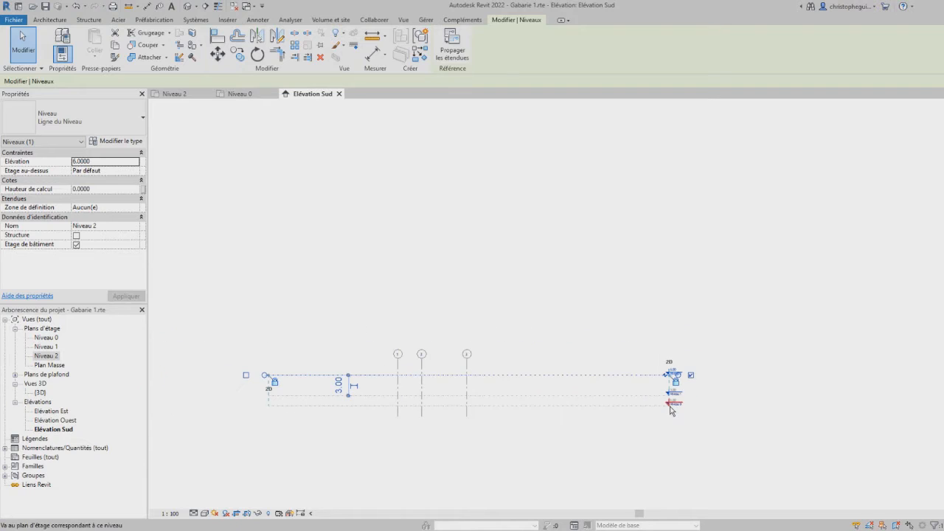
Step: Set the distance between Niveau 0 and Niveau 1 to 2.00 m by lowering Niveau 0
click(353, 408)
scroll(351, 412, up, 5)
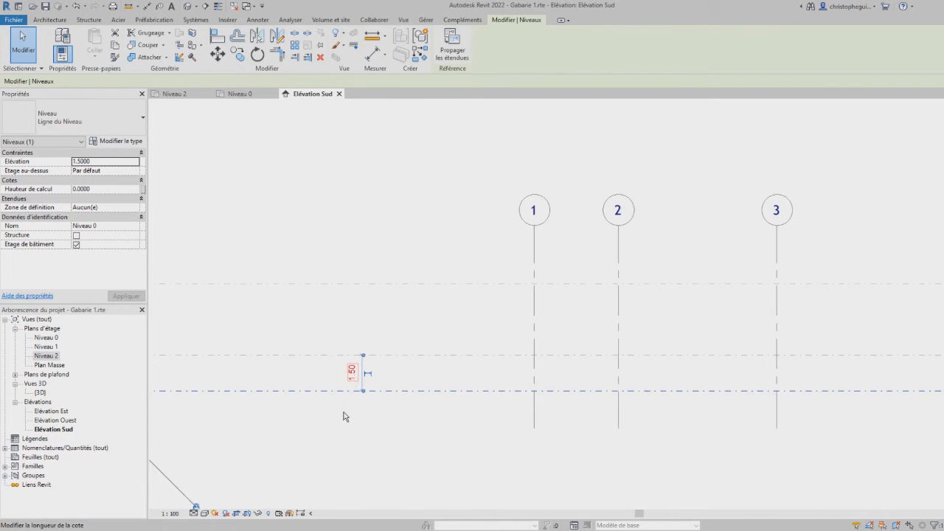
scroll(472, 442, down, 4)
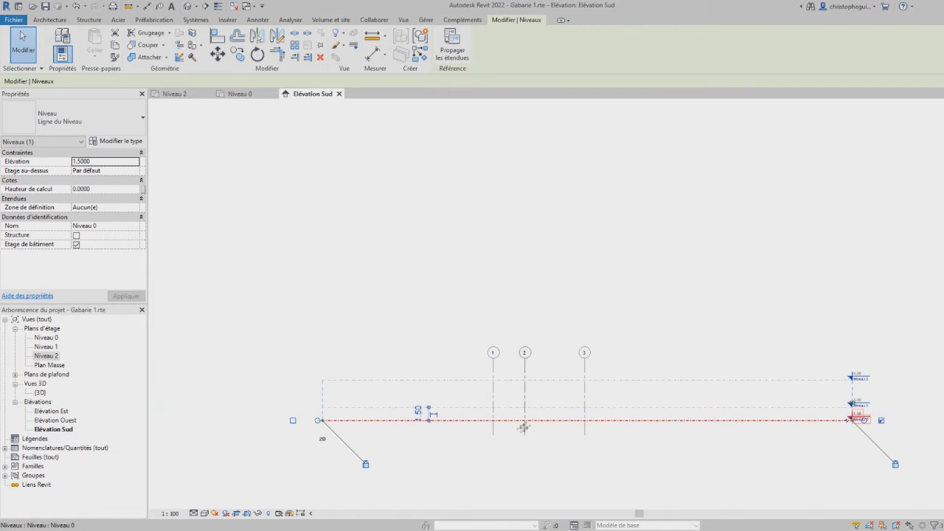
click(417, 414)
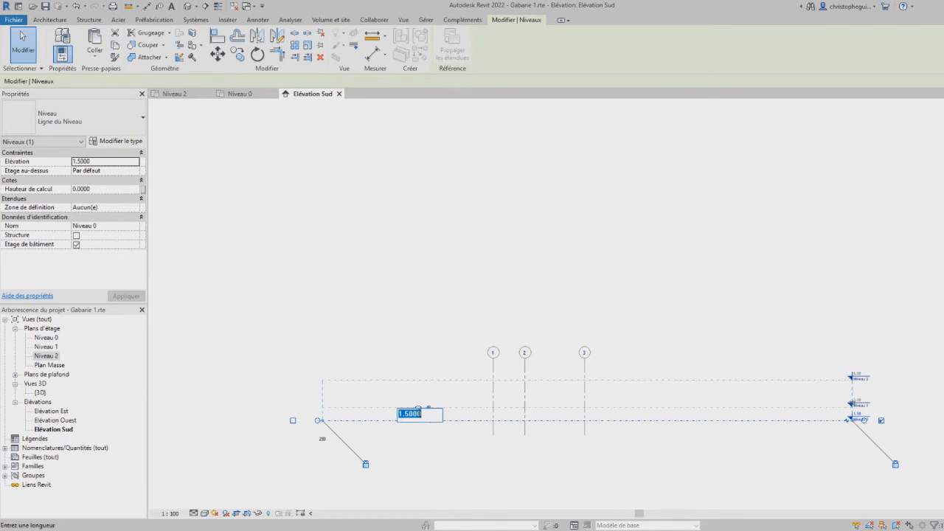
text(1)
key(Return)
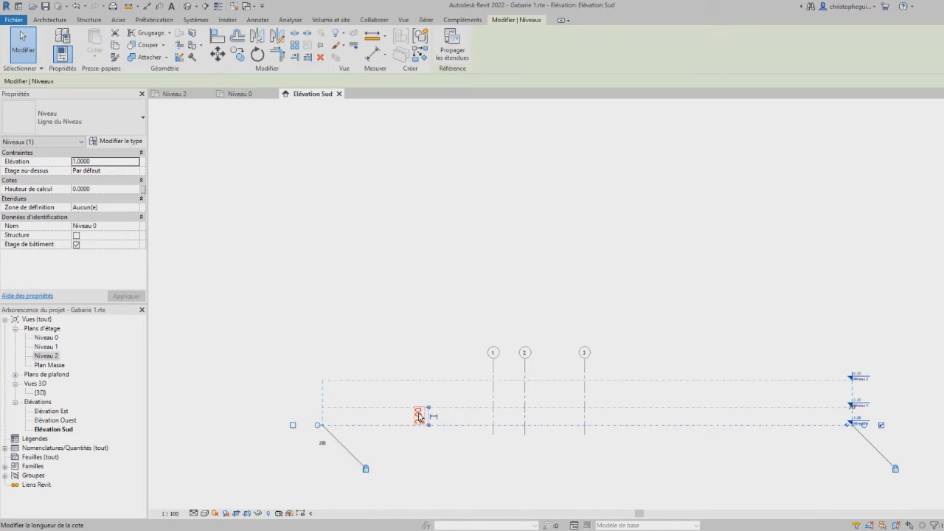
Step: Set the distance between Niveau 0 and Niveau 1 to 3 m by moving Niveau 0
click(418, 415)
text(3)
key(Return)
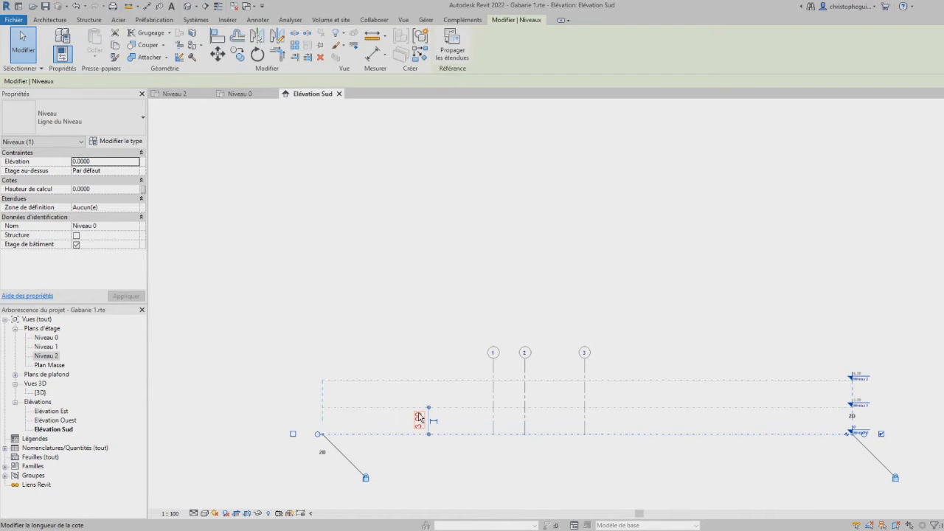
click(431, 458)
click(425, 435)
click(419, 422)
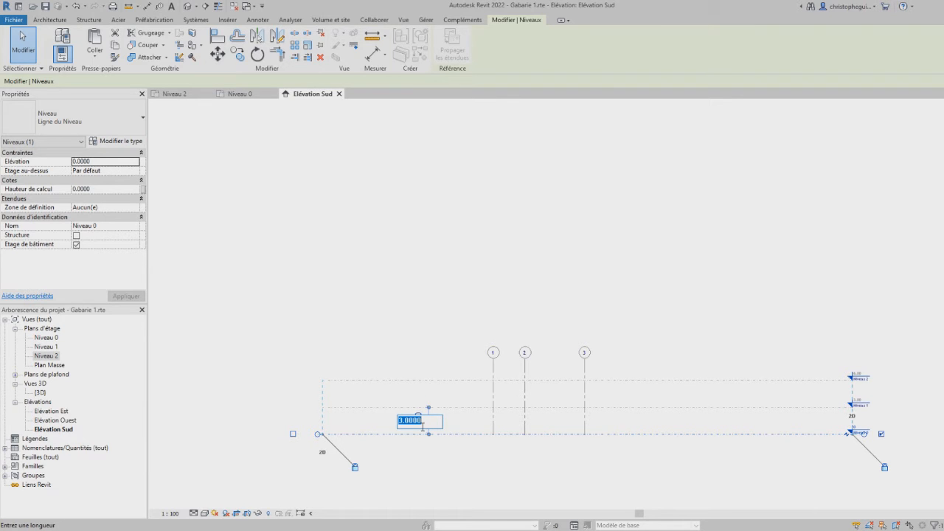
click(461, 293)
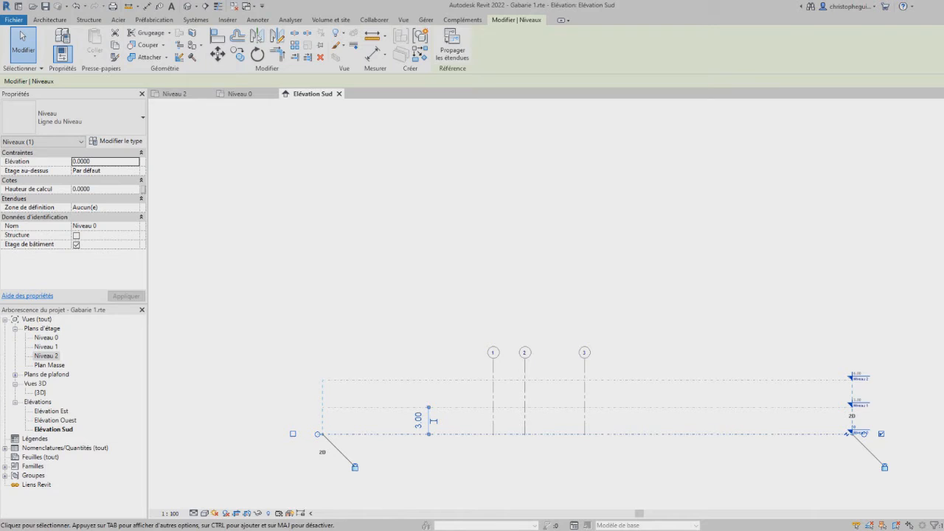
Step: Examine Niveau 1's spacing to its neighbouring levels in the south elevation and in the 3D view
click(438, 407)
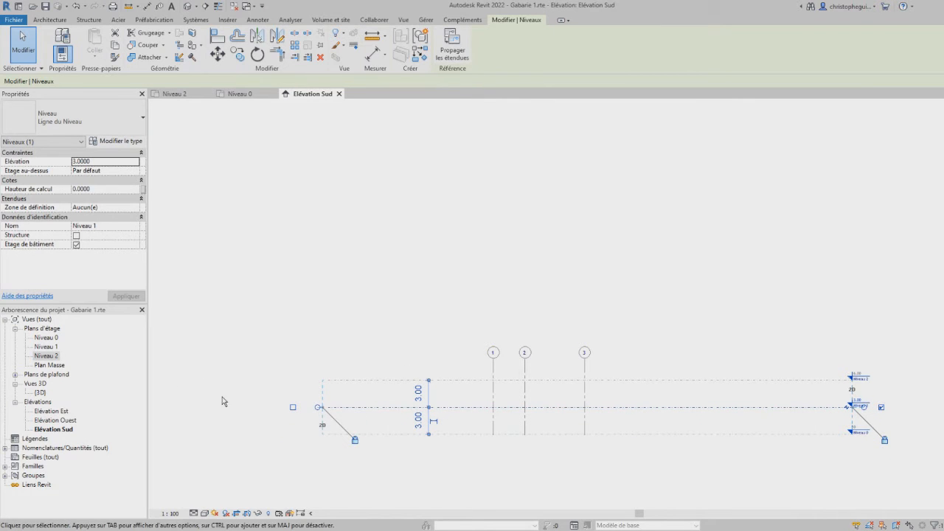
double_click(39, 392)
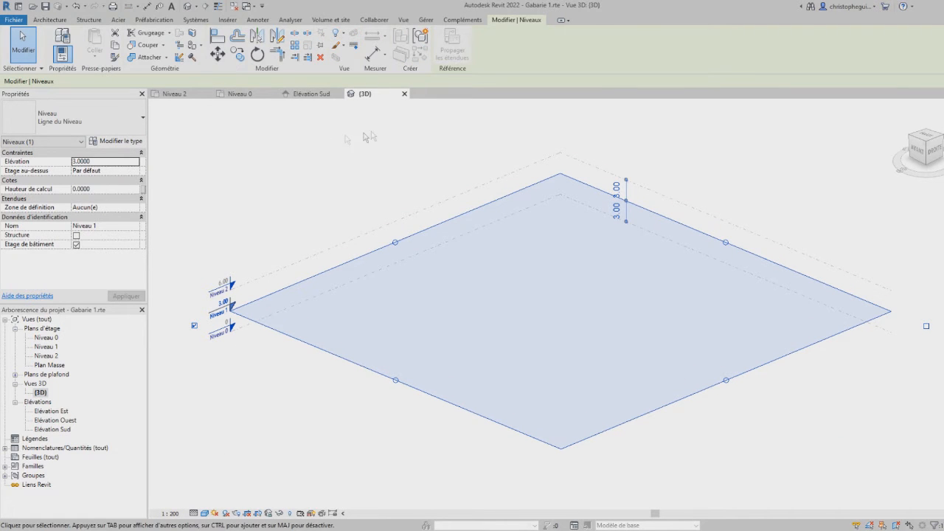
click(16, 385)
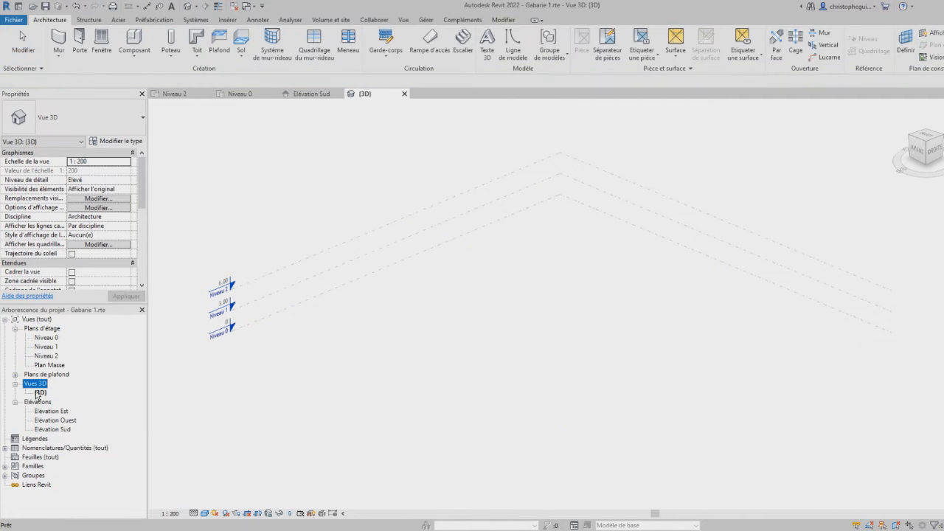
click(40, 393)
Step: Draw a horizontal grid line in the Niveau 0 plan, crossing grids 1, 2 and 3 just below their upper bubbles
double_click(45, 338)
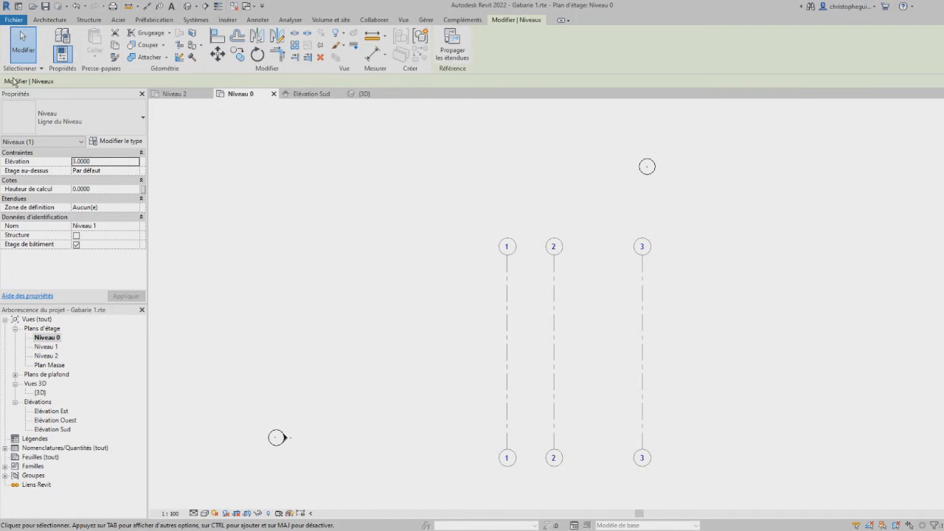
click(47, 22)
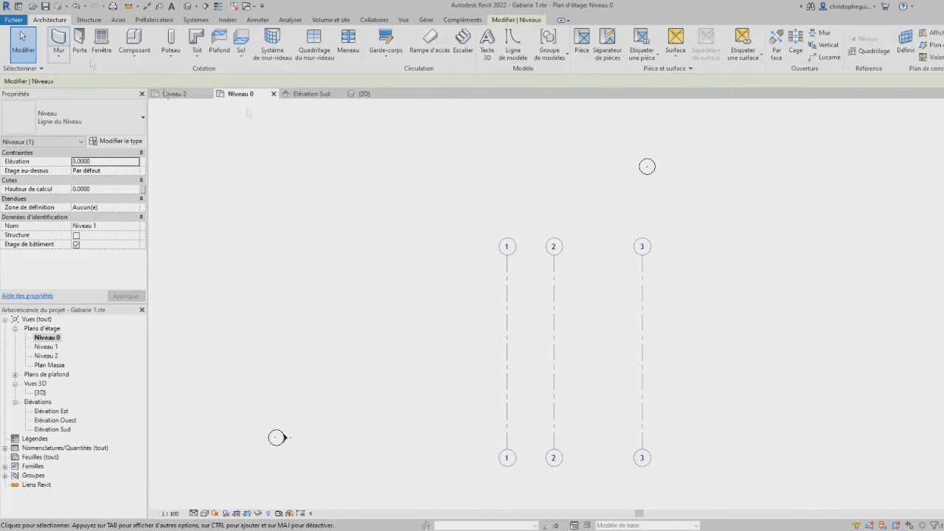
click(874, 53)
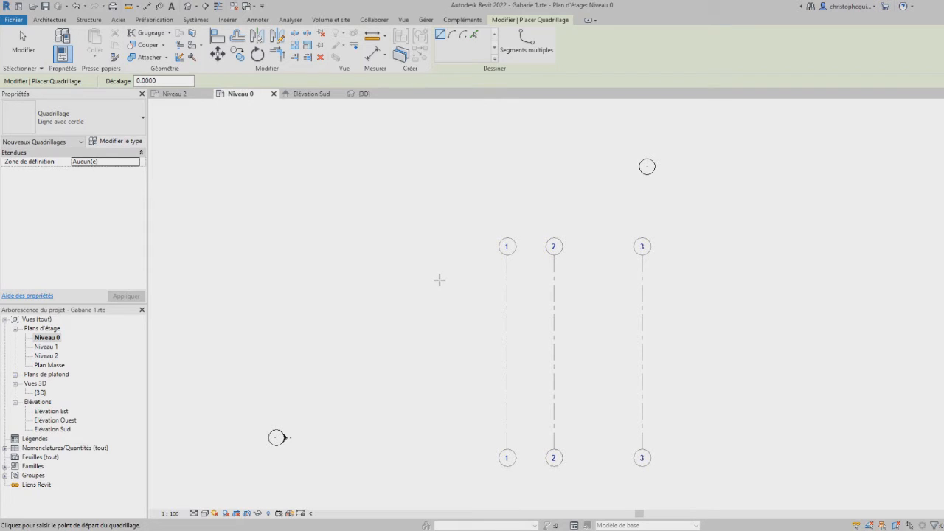
click(414, 279)
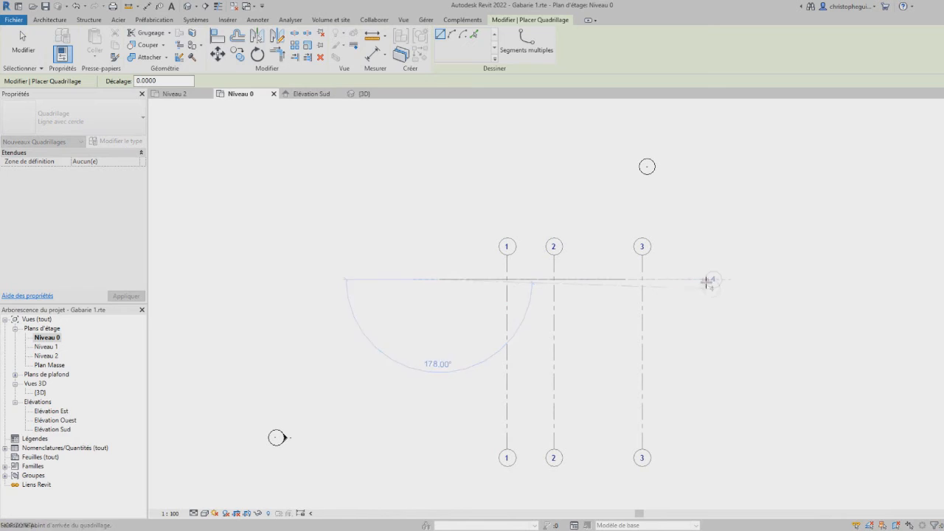
click(708, 279)
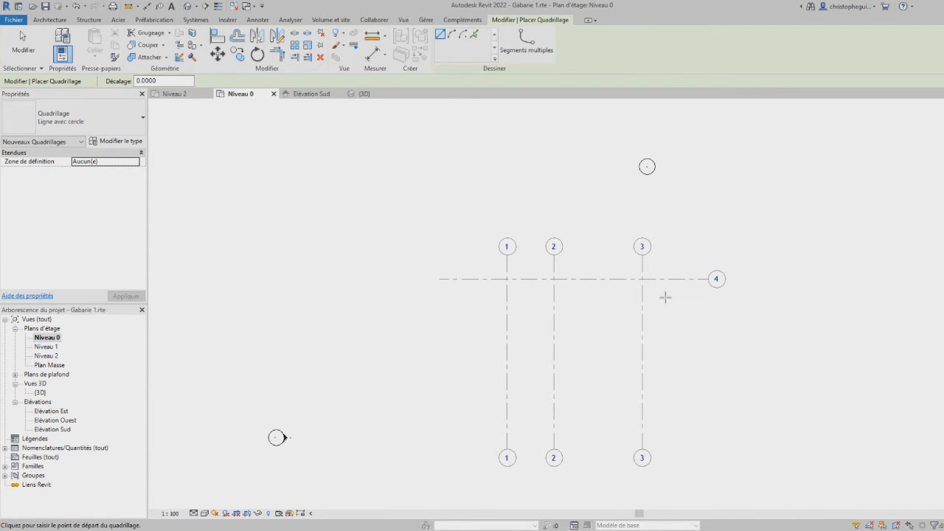
key(Escape)
key(Escape)
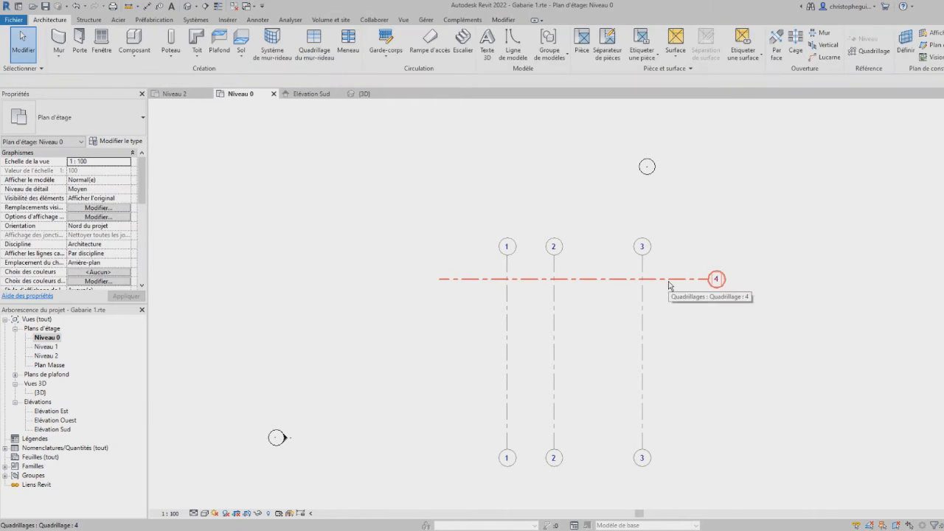
Step: Show the bubble at the left end of the horizontal grid line too and rename the grid A
click(669, 286)
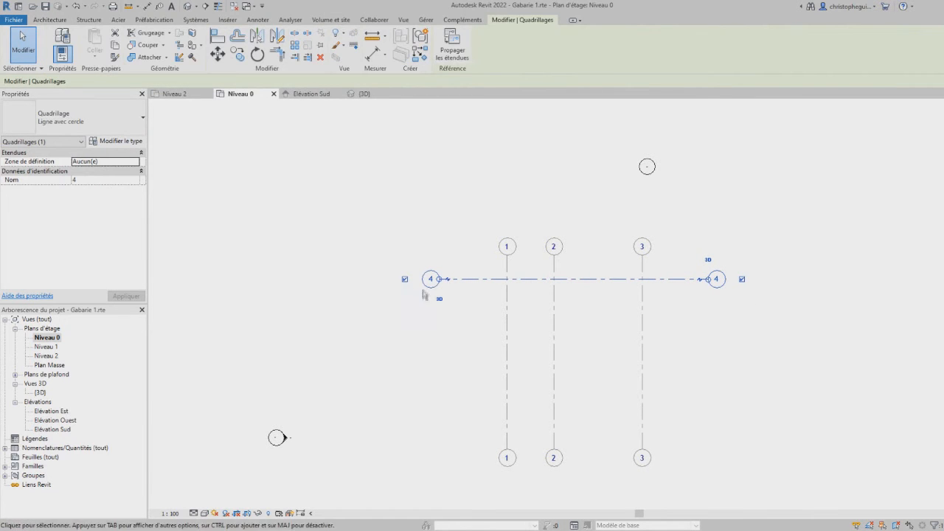
click(431, 280)
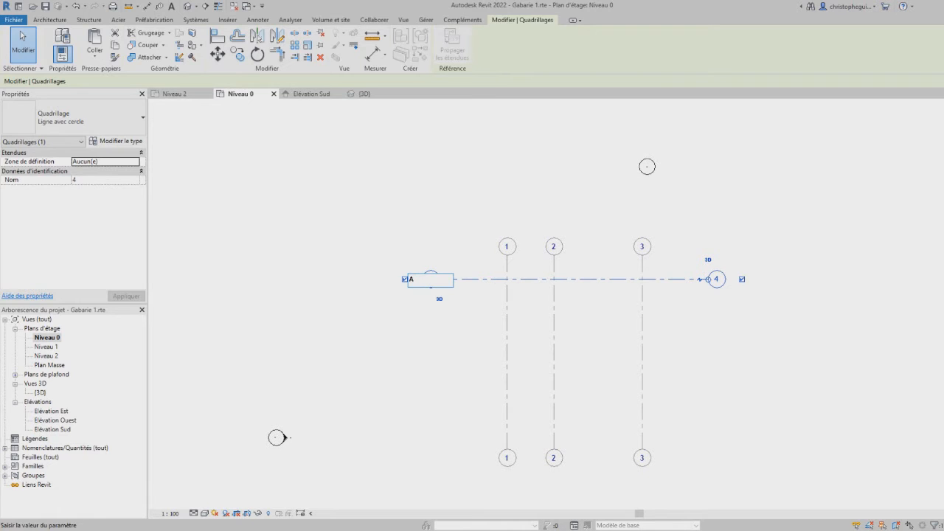
text(A)
key(Return)
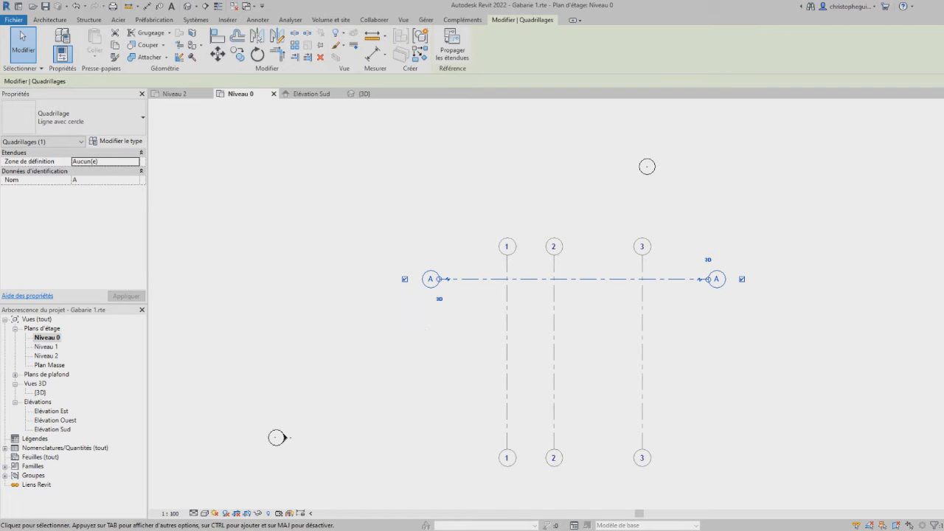
Step: Consult the ground-floor plan PDF and draw a second horizontal grid line about 1.80 m below grid A in Revit, with bubbles at both ends
click(428, 529)
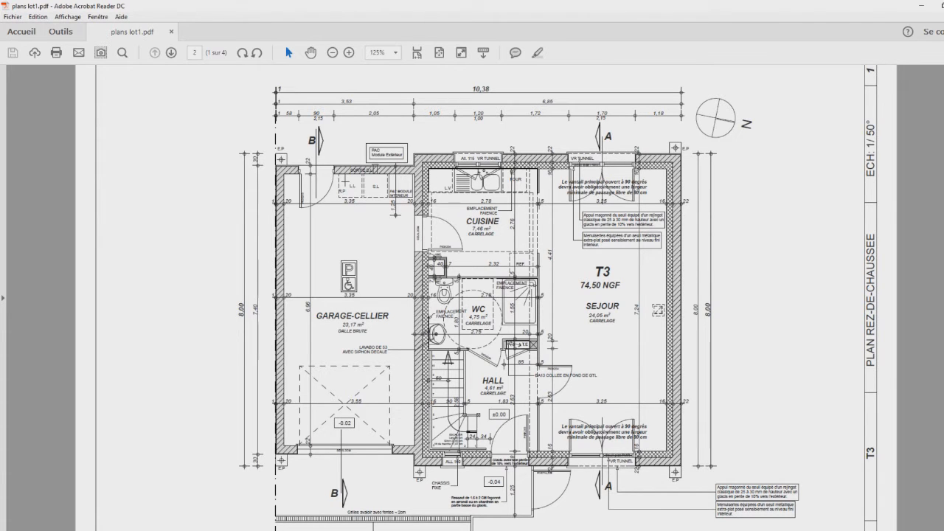
click(385, 522)
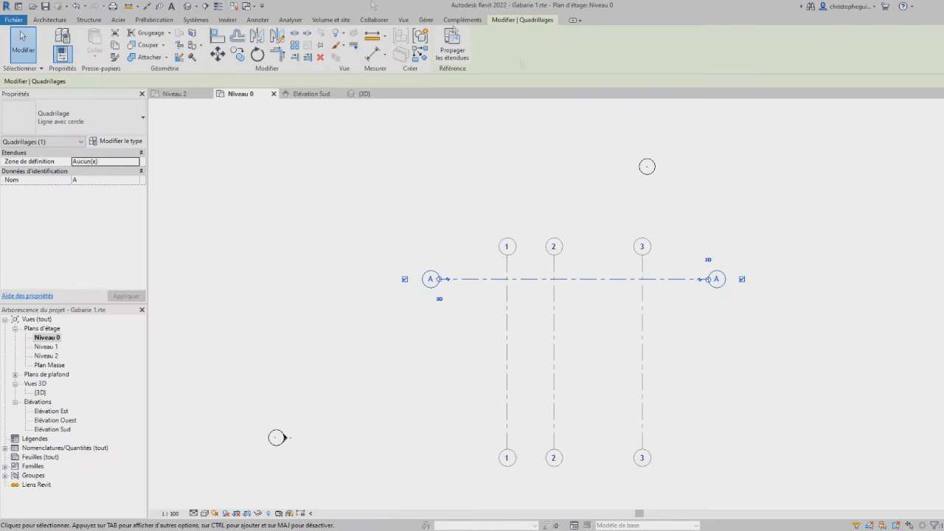
click(40, 20)
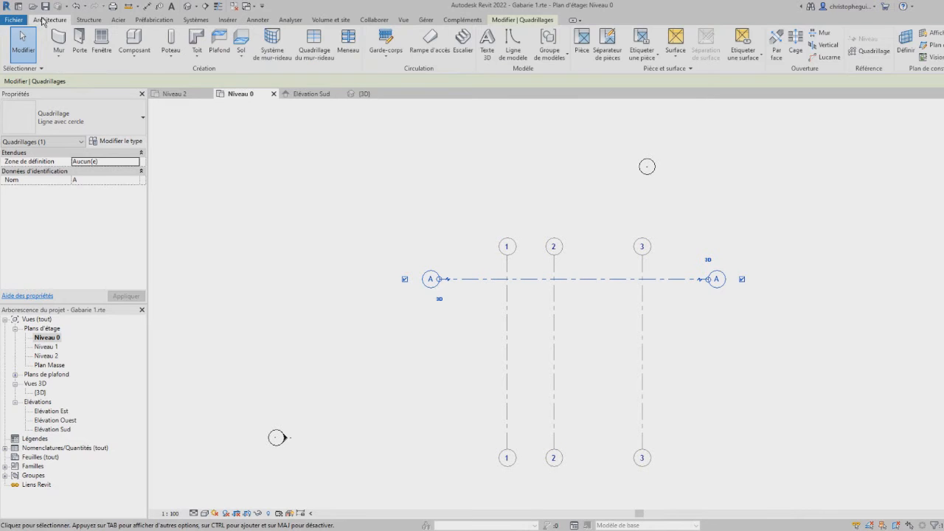
click(874, 51)
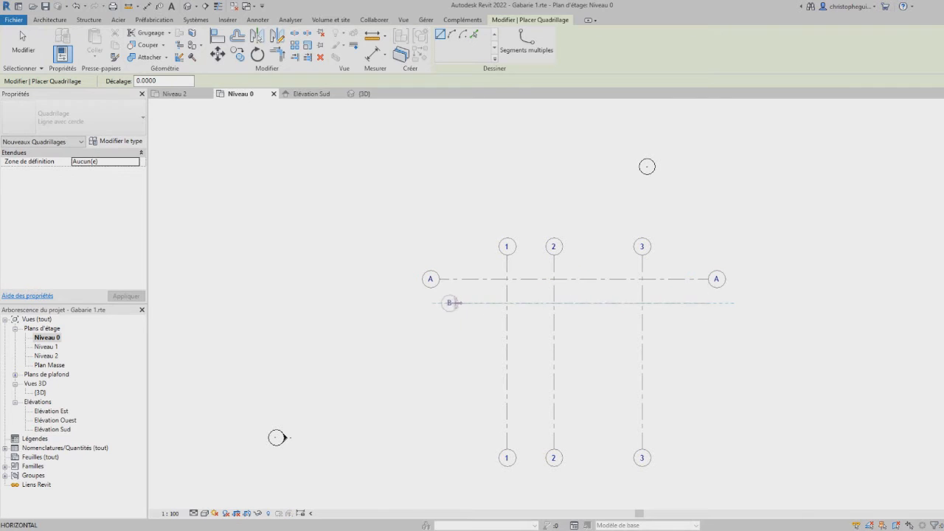
click(435, 302)
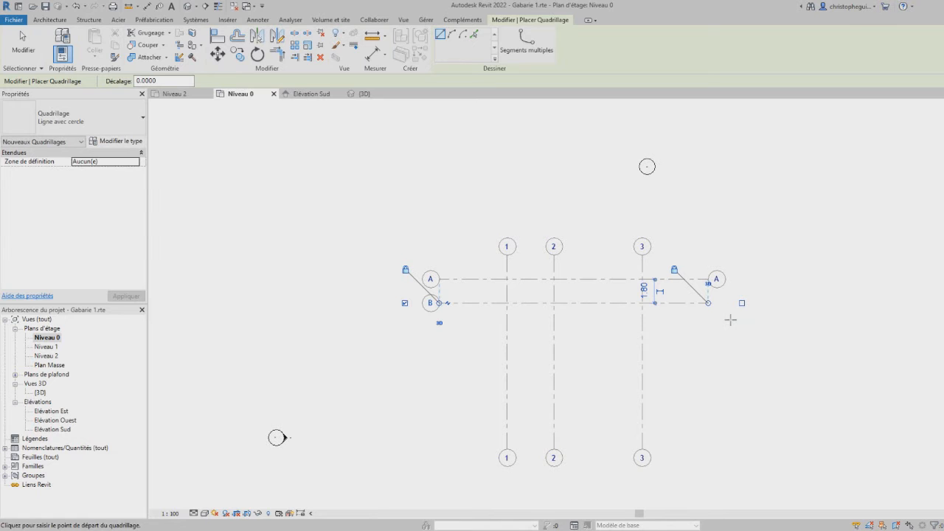
key(Escape)
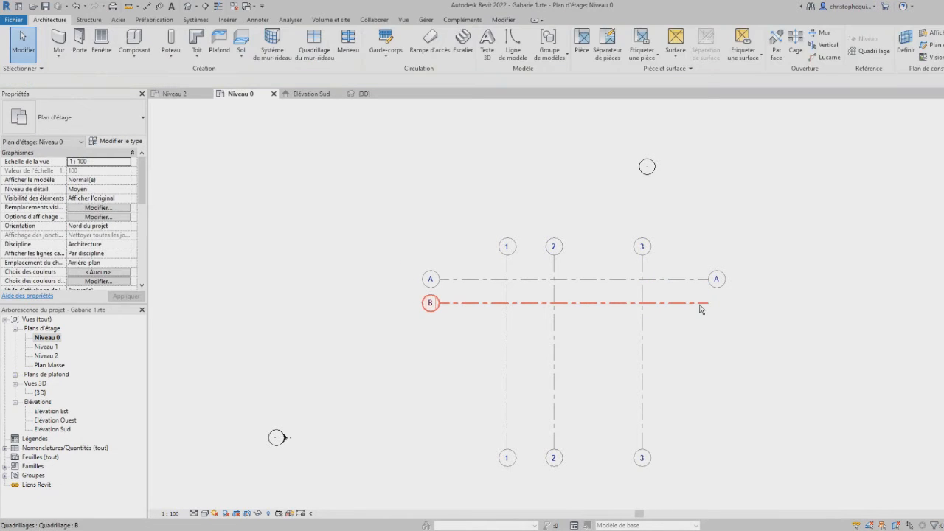
click(701, 305)
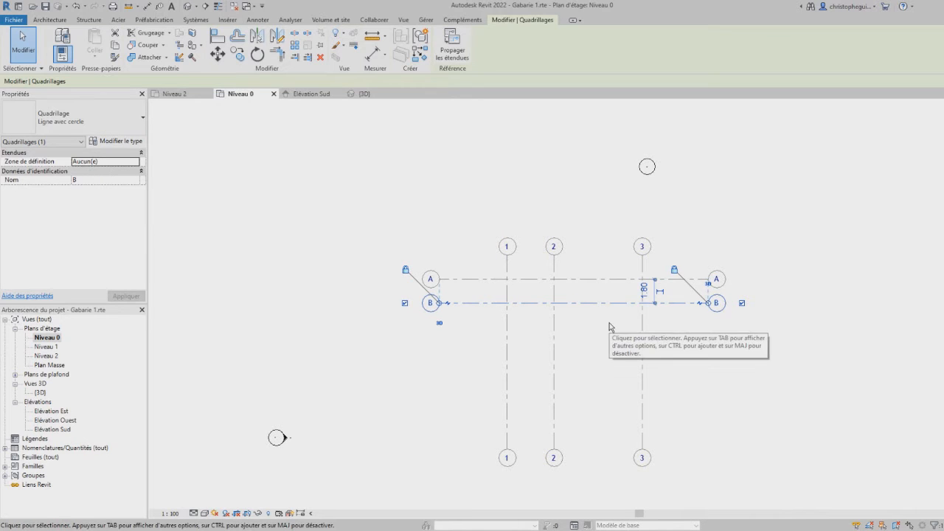
Step: Set the distance between grids A and B to 0.3 m
click(645, 291)
text(0.3)
key(Return)
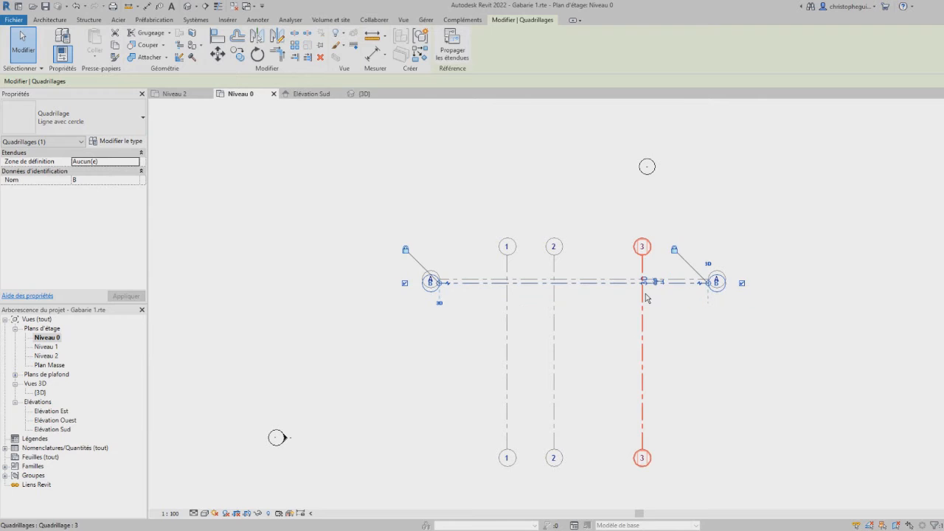
Step: Add an elbow at the left end of grid A and raise its bubble clear of bubble B
scroll(481, 288, down, 3)
scroll(479, 286, up, 5)
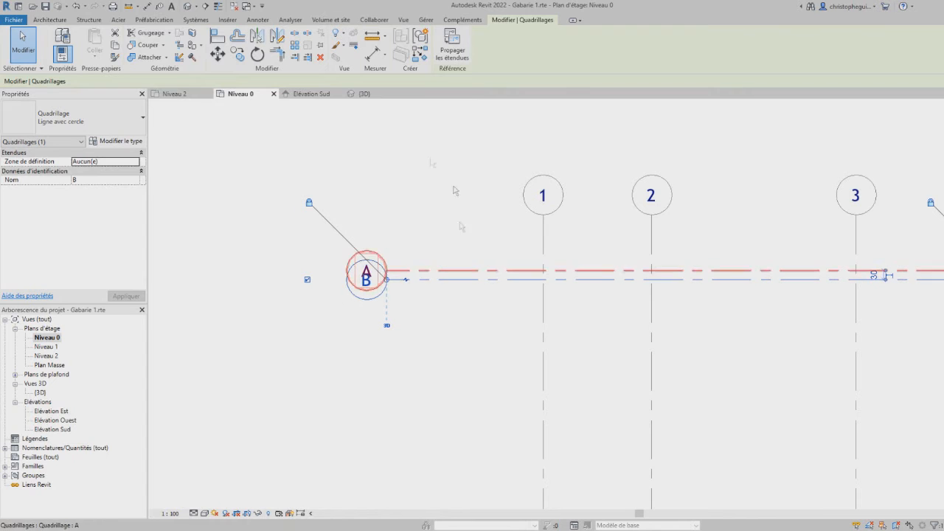
click(431, 273)
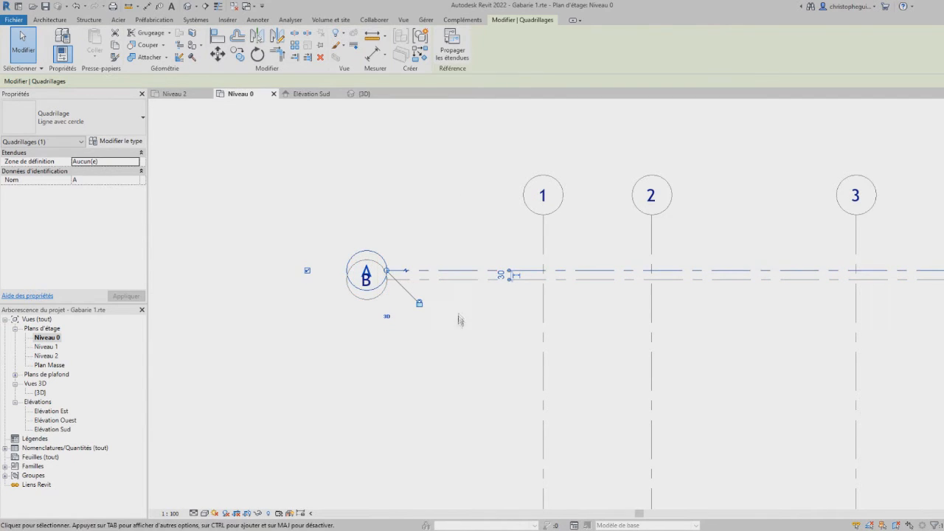
click(405, 275)
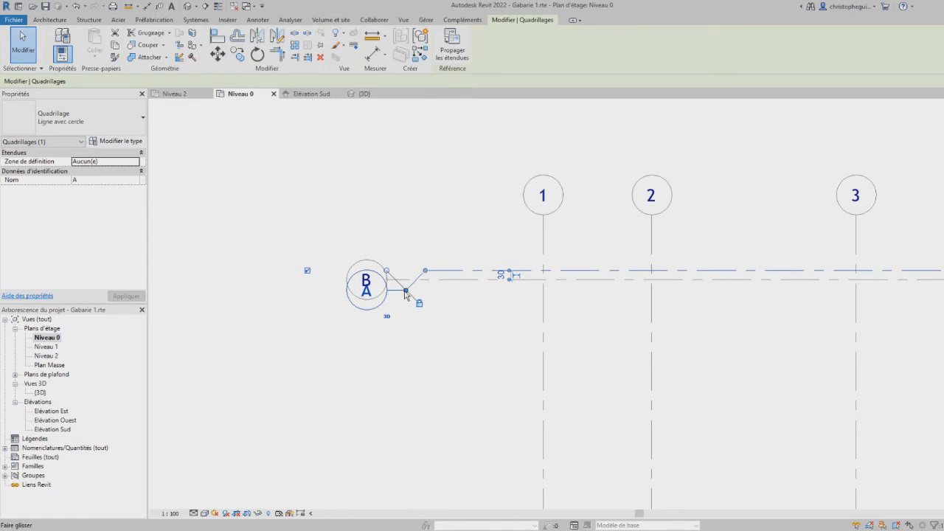
drag(405, 292, 399, 225)
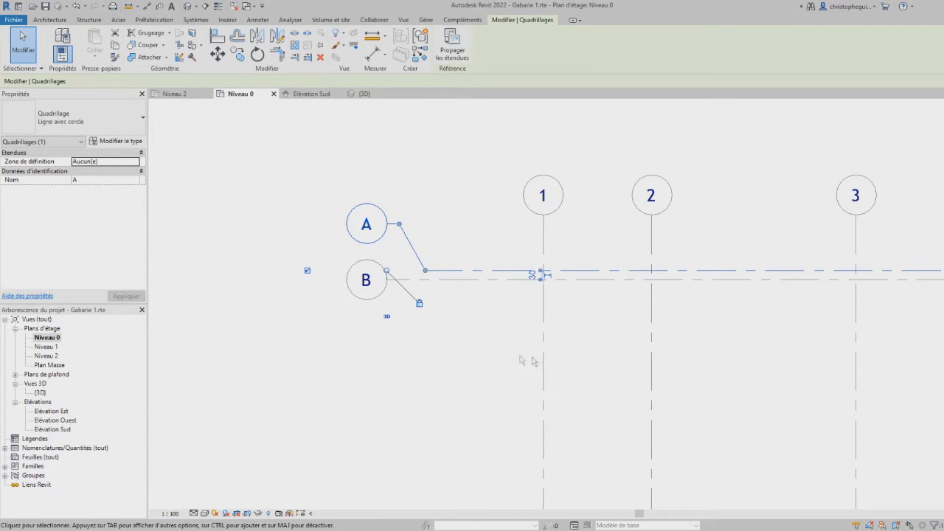
Step: Add an elbow at the right end of grid A and raise its bubble clear of bubble B
scroll(590, 365, down, 4)
scroll(767, 345, up, 4)
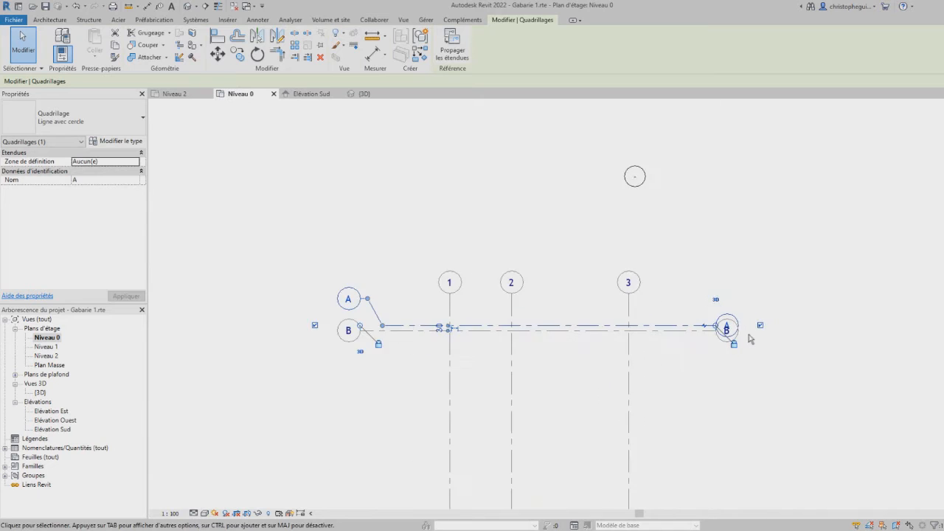
scroll(745, 340, up, 3)
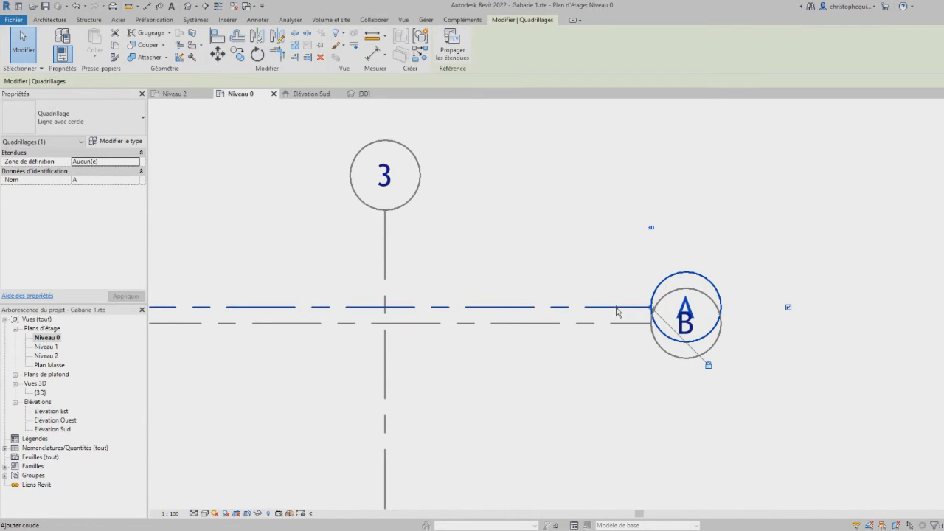
click(618, 310)
drag(617, 312, 626, 233)
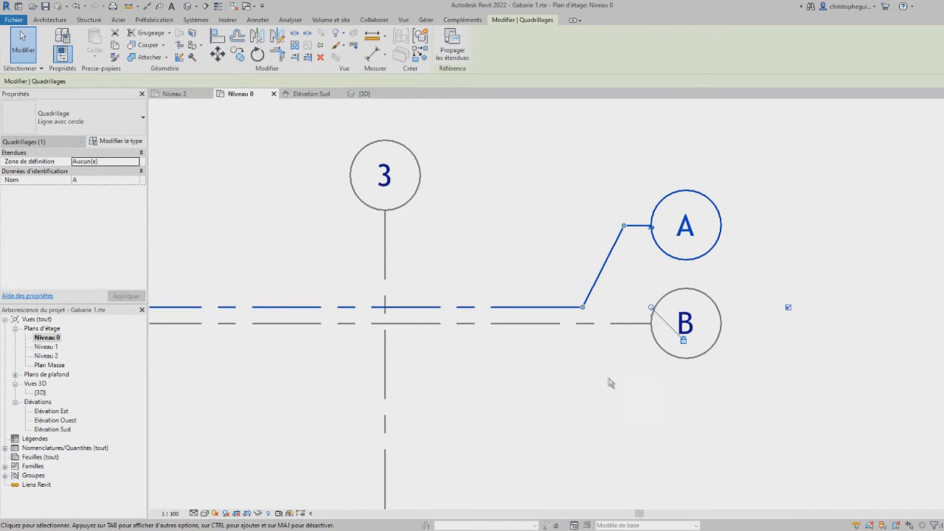
click(636, 391)
scroll(634, 405, down, 1)
scroll(634, 405, down, 4)
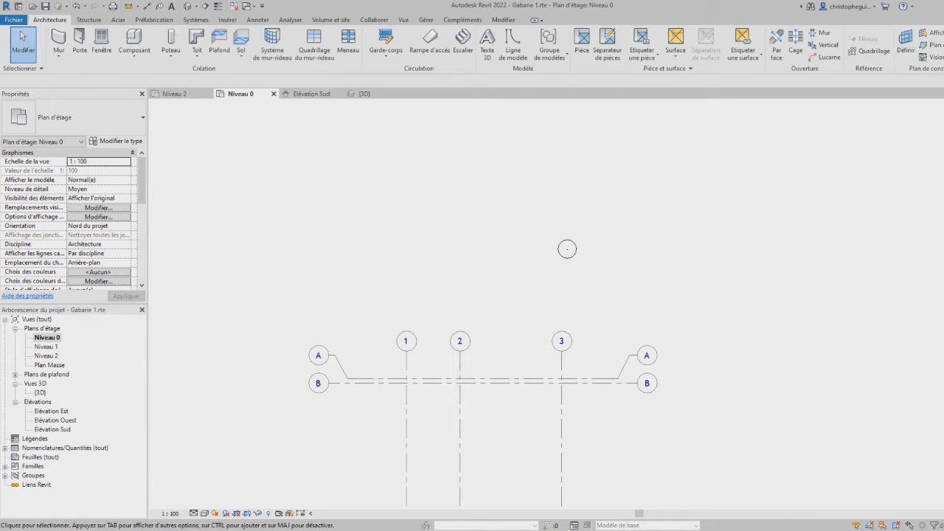
Step: Consult the ground-floor plan PDF and draw a horizontal grid line about 3.90 m below grid B in Revit, aligned with its ends
click(388, 490)
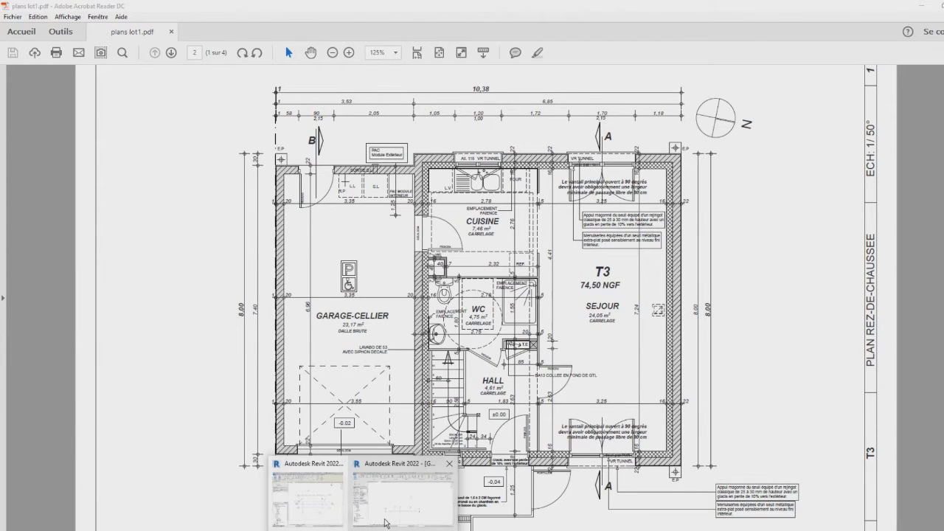
click(388, 520)
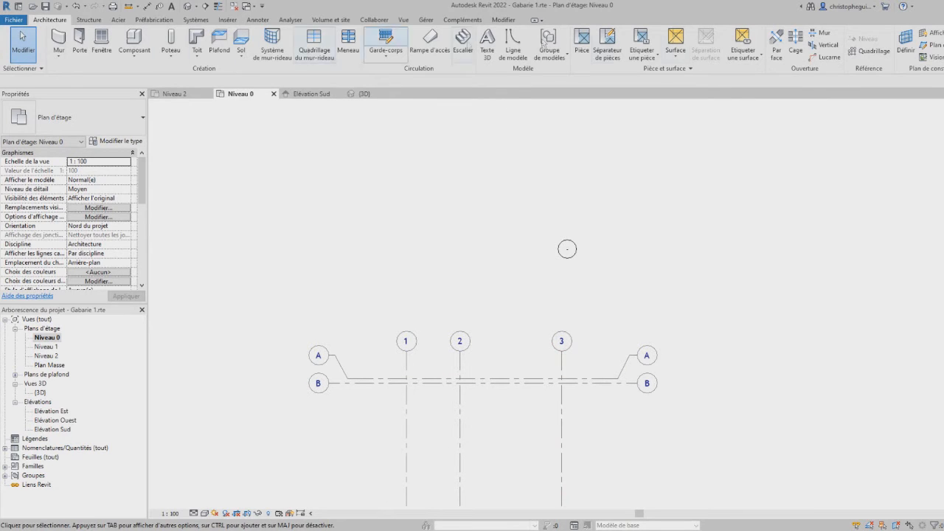
click(863, 50)
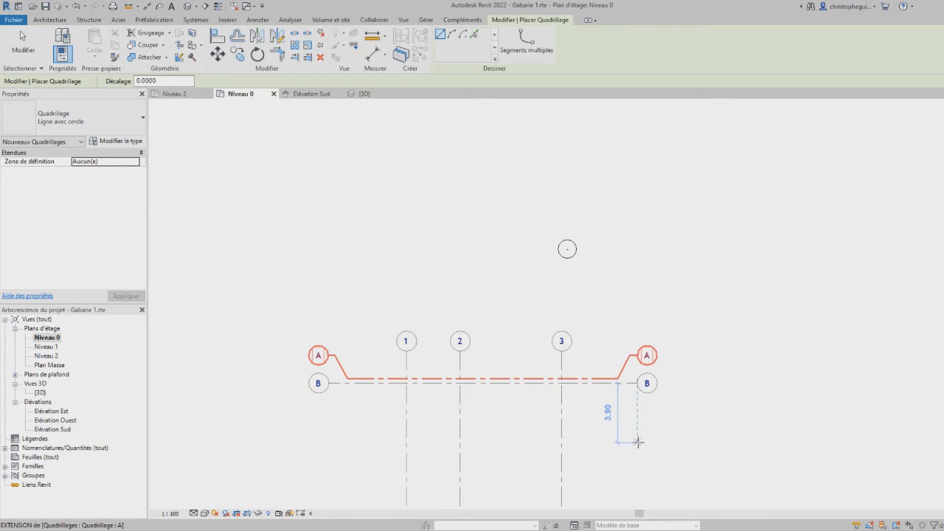
click(664, 442)
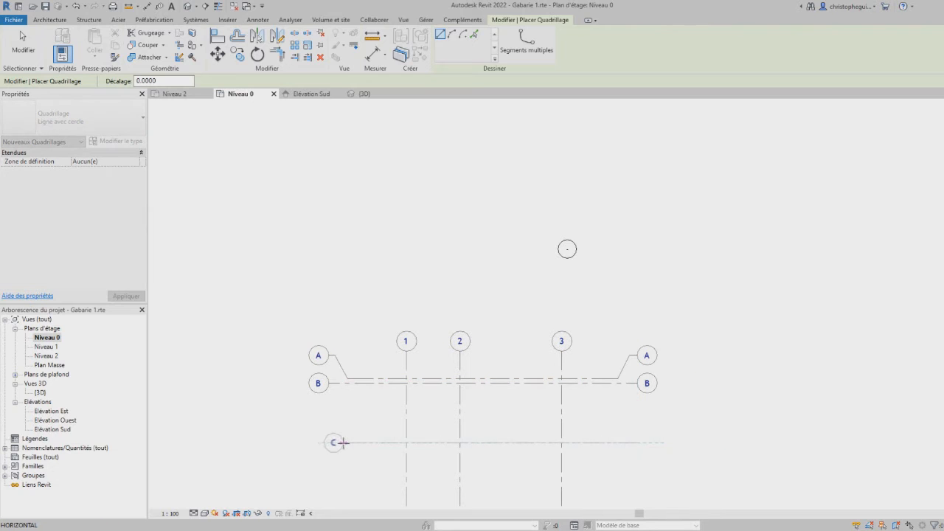
click(328, 442)
scroll(668, 491, down, 2)
scroll(652, 490, up, 3)
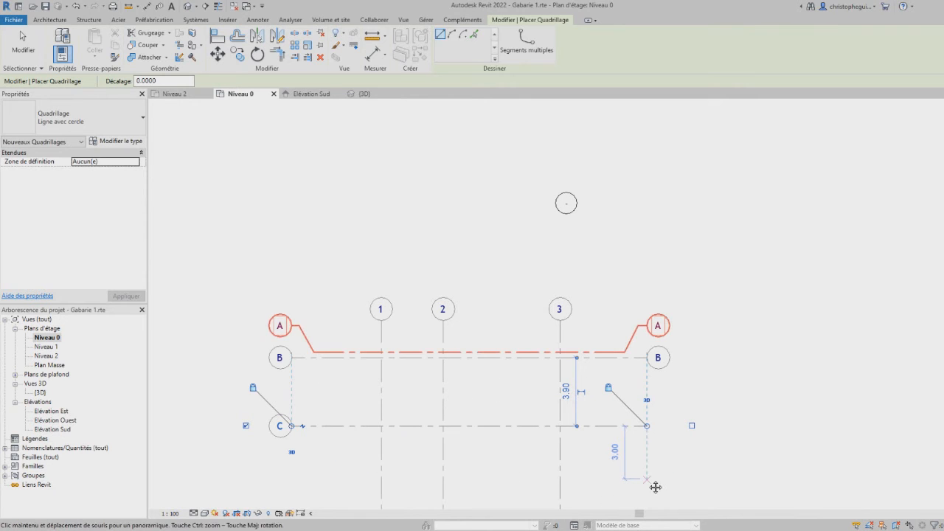
middle_drag(656, 487, 722, 333)
scroll(723, 332, up, 3)
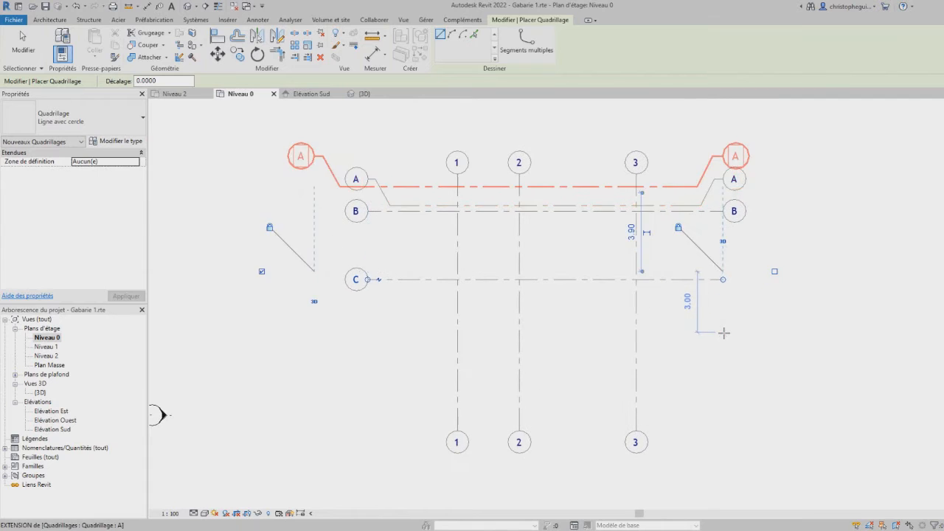
scroll(723, 333, down, 3)
scroll(724, 332, up, 3)
scroll(724, 332, down, 3)
middle_drag(724, 332, 686, 349)
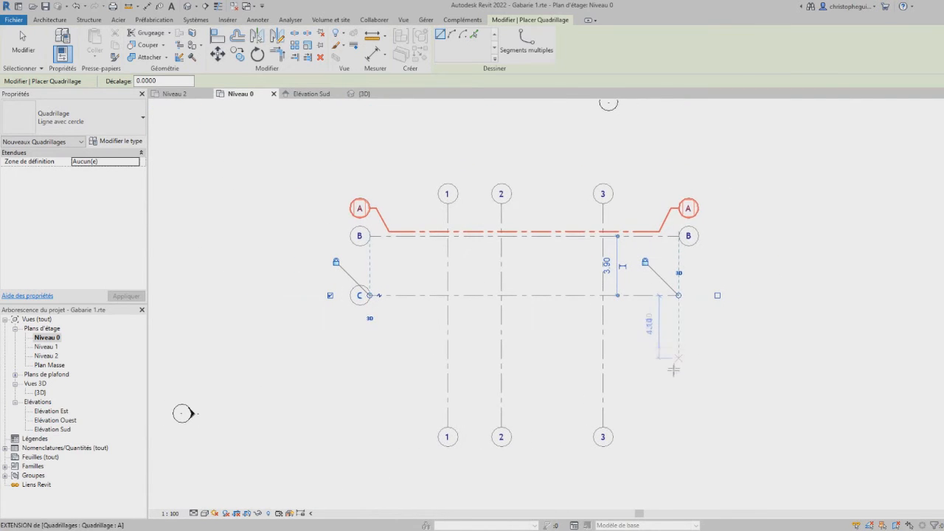
key(Escape)
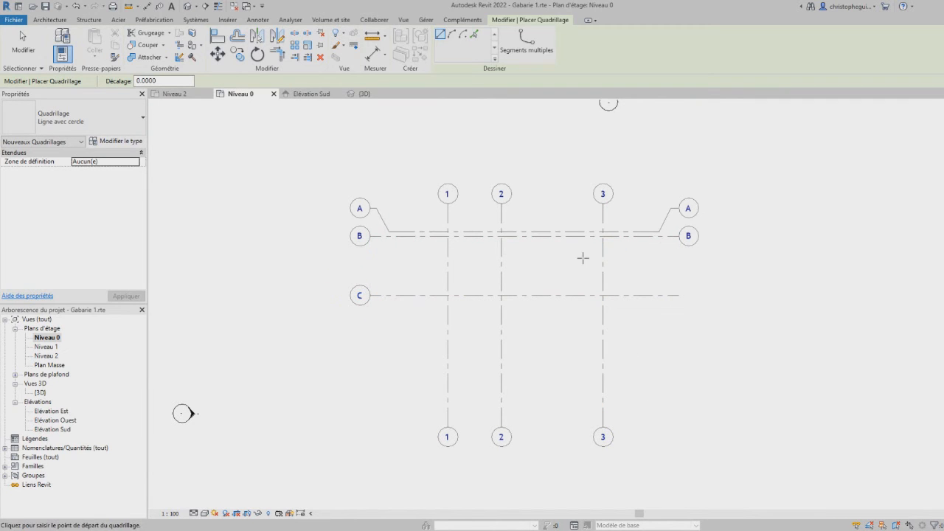
key(Escape)
click(594, 235)
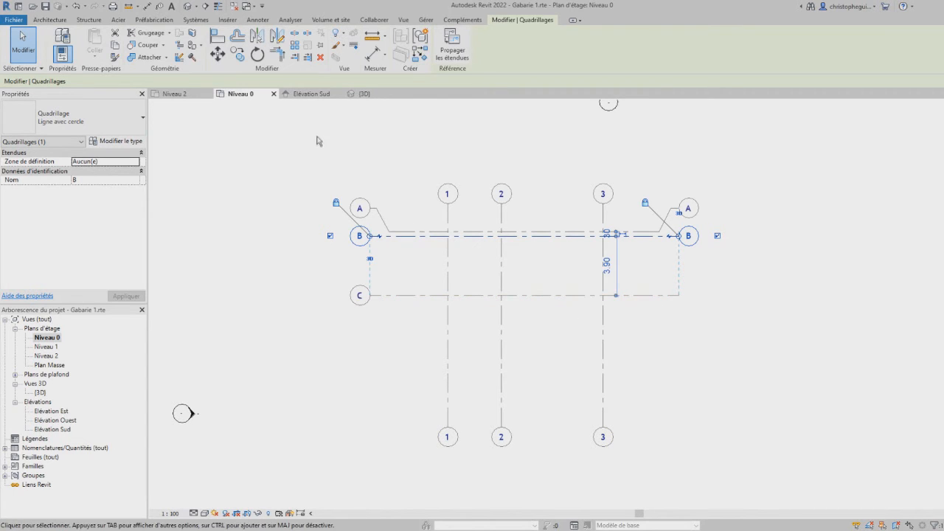
Step: Draw another horizontal grid line about 2.40 m below grid C, with its ends aligned to the grids above
click(54, 21)
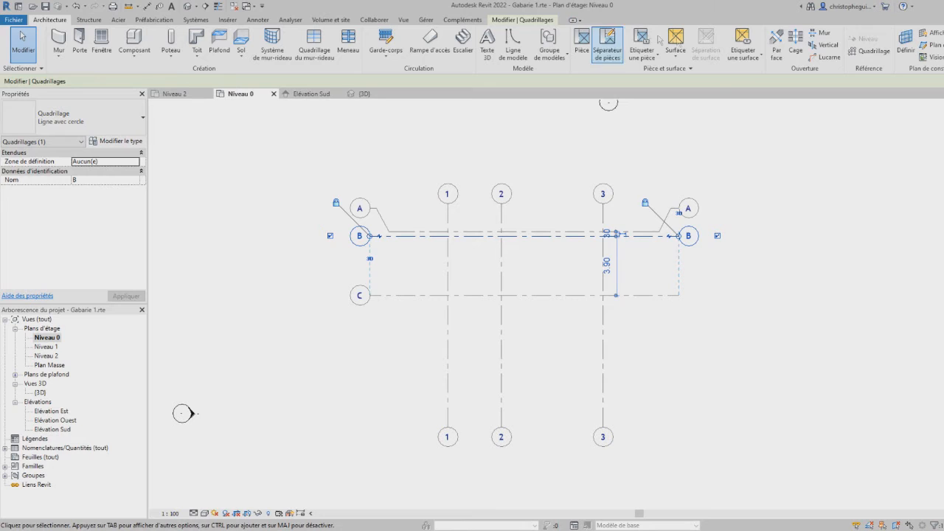
click(870, 51)
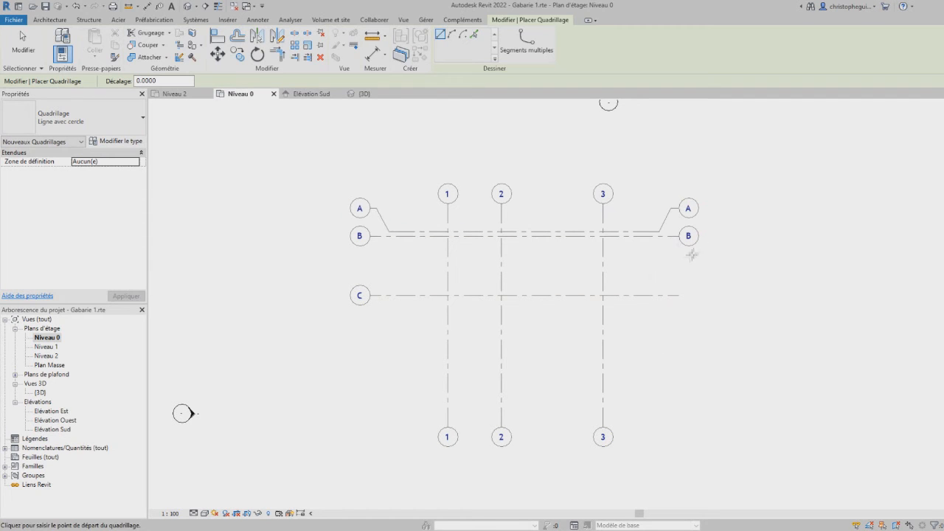
click(676, 331)
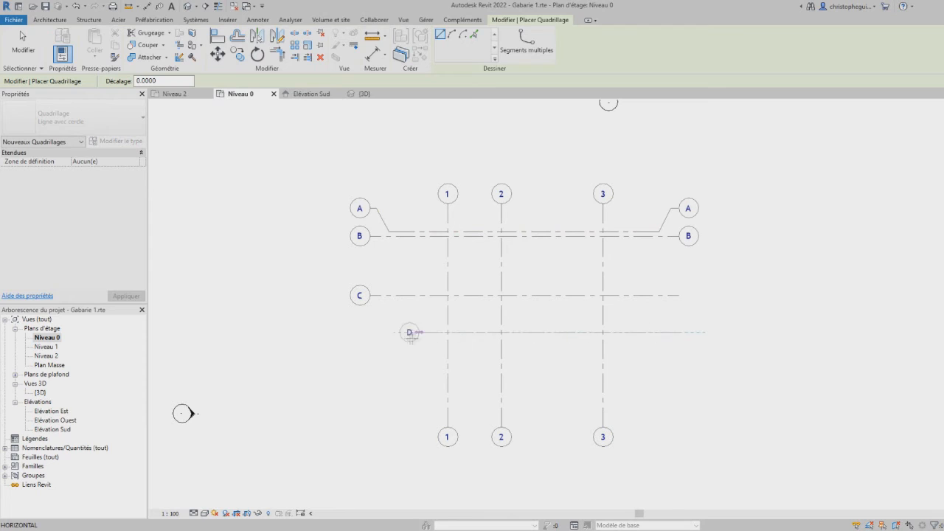
click(370, 333)
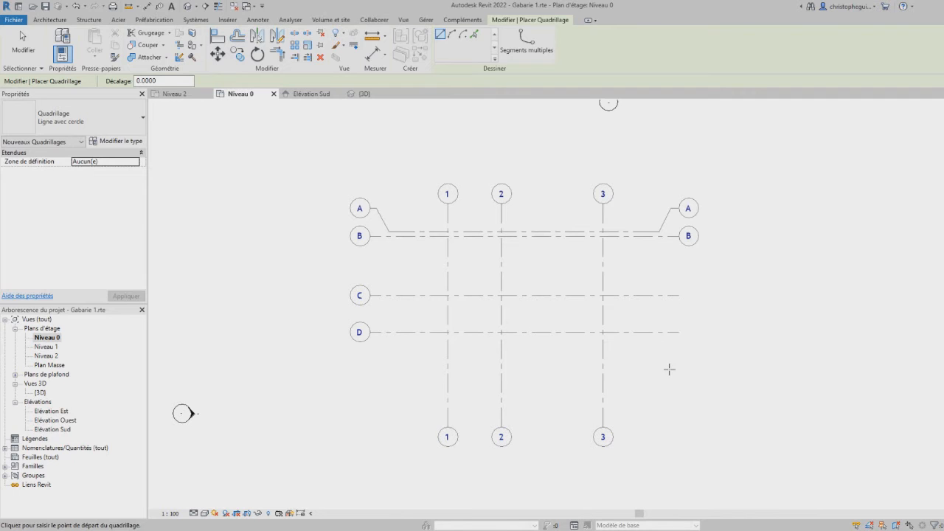
key(Escape)
Step: Set the distance between grids C and D to 3.90 m
click(657, 333)
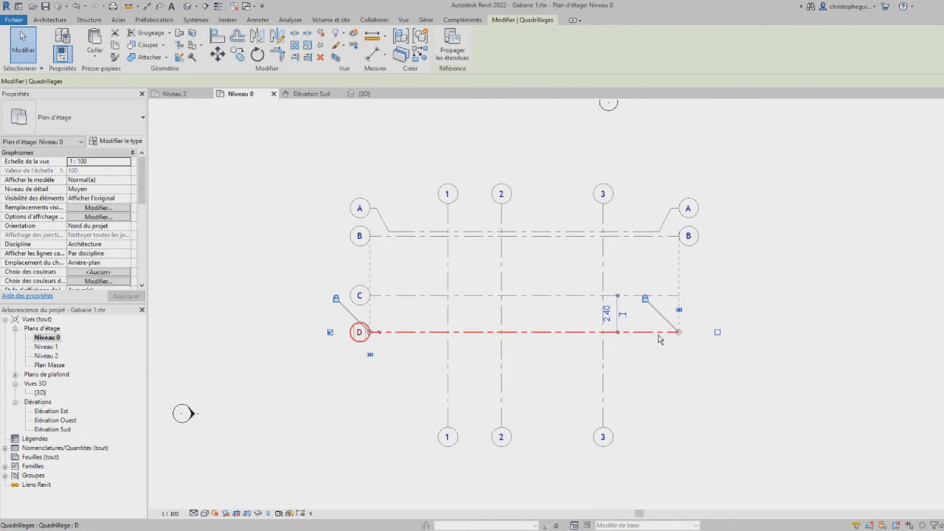
click(609, 322)
text(3.90)
key(Return)
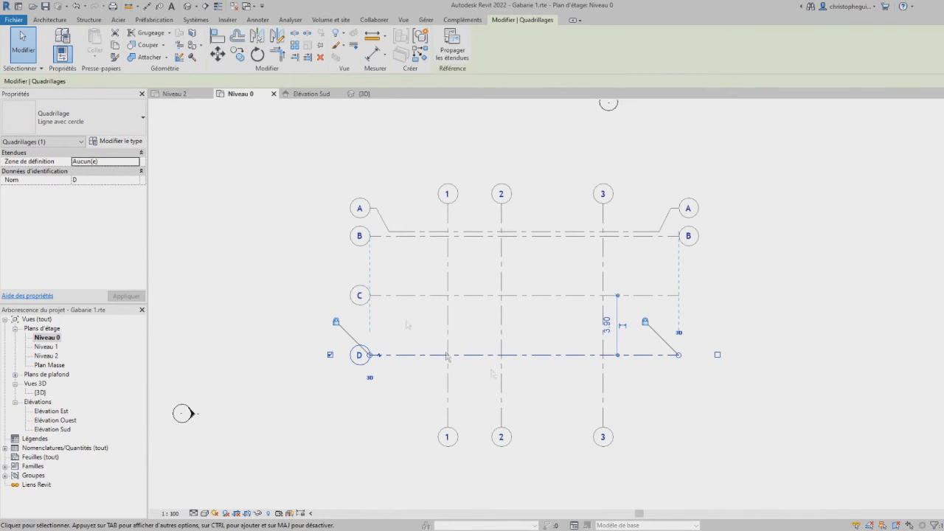
Step: Draw a horizontal grid line about 0.30 m below grid D, aligned with its ends
click(50, 20)
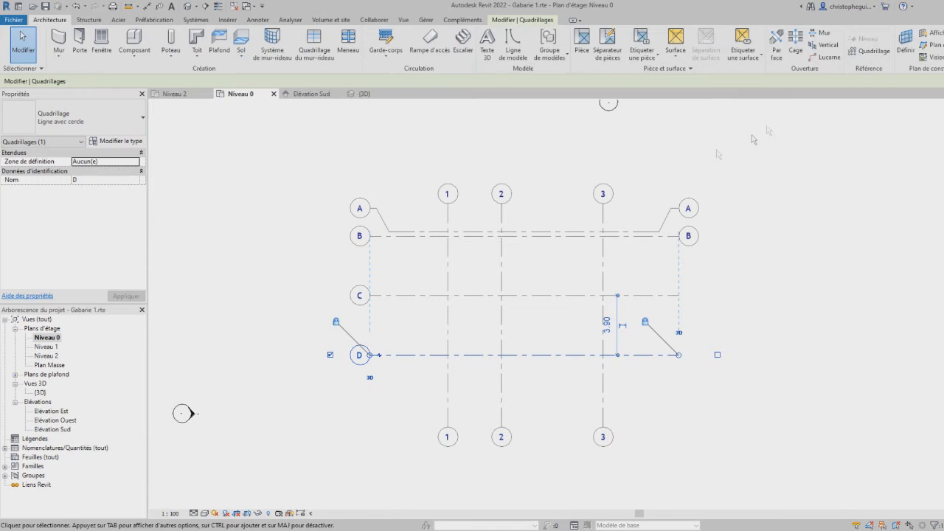
click(863, 56)
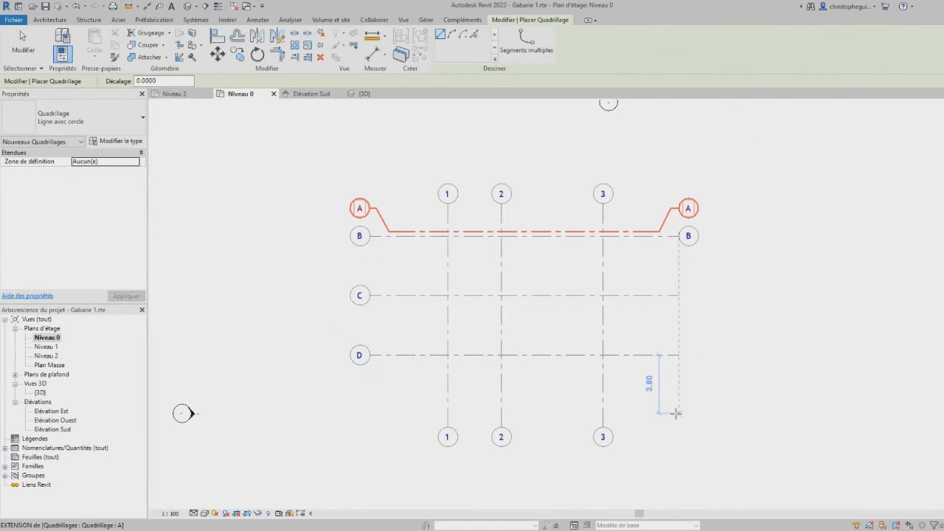
click(679, 359)
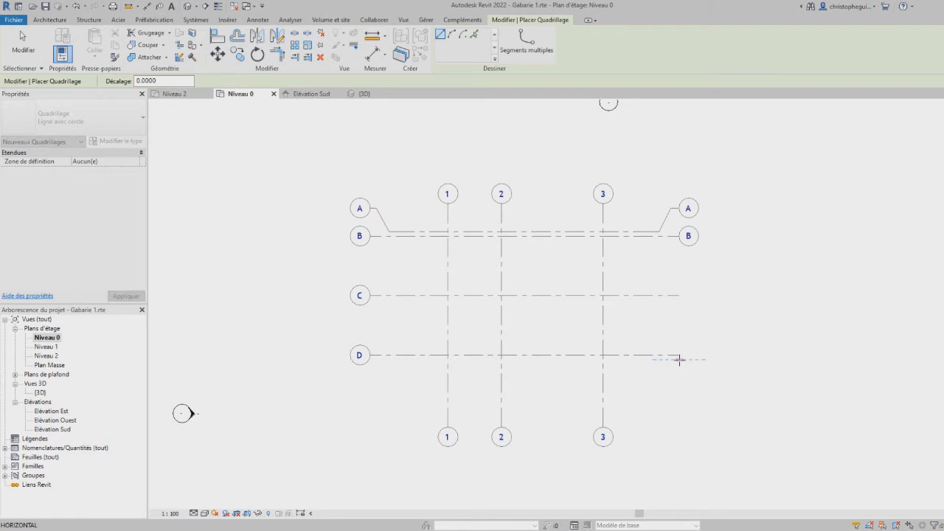
click(370, 360)
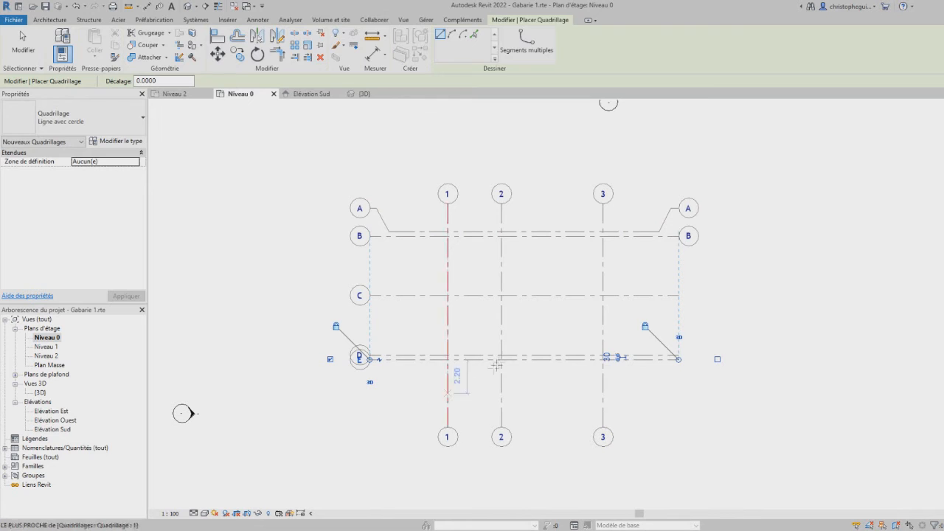
scroll(590, 335, up, 2)
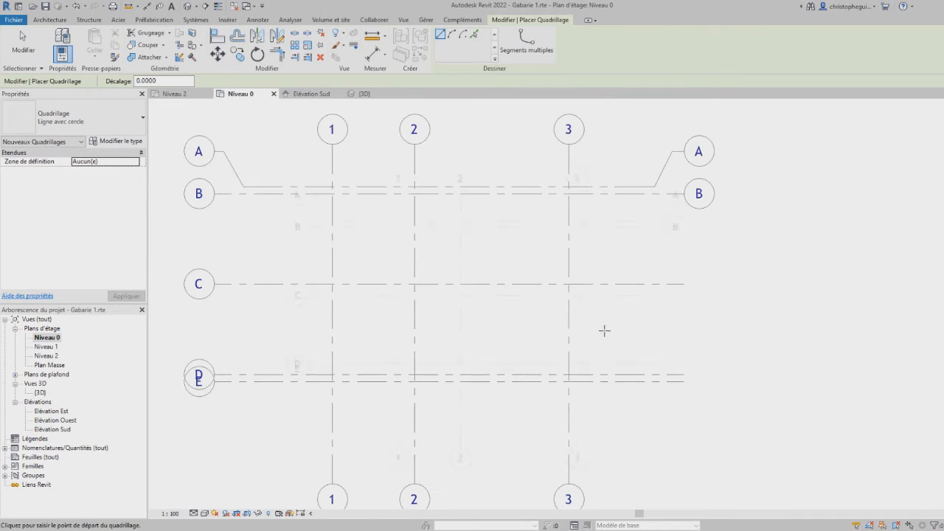
key(Escape)
Step: Show the bubbles at the right ends of grids C, D and E
click(639, 285)
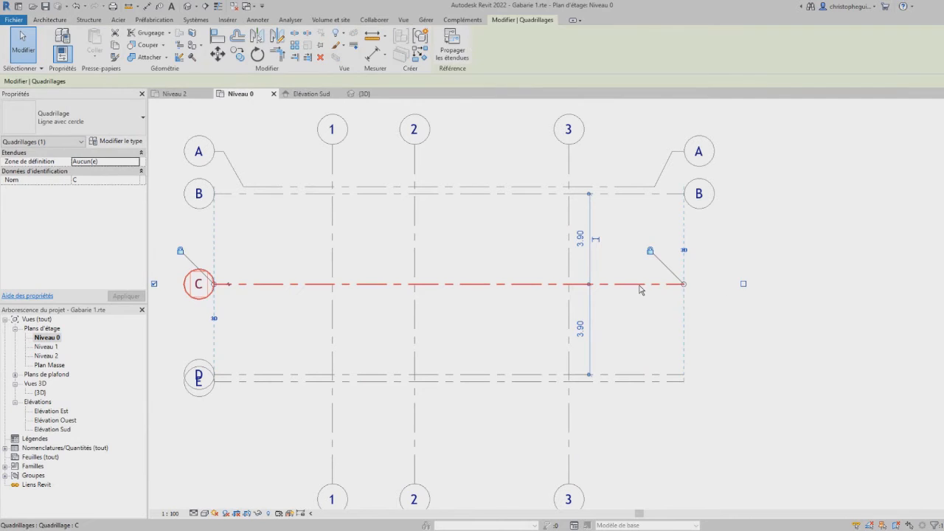
click(743, 284)
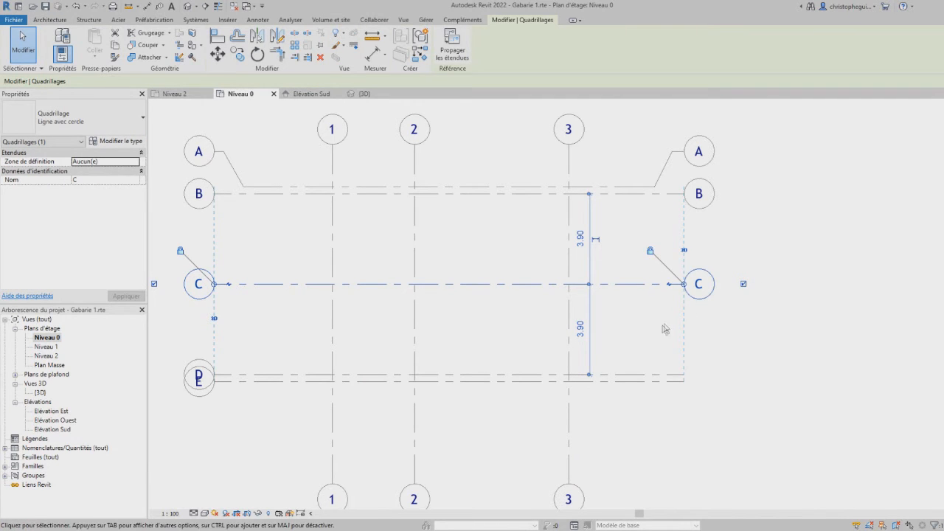
click(694, 380)
click(744, 374)
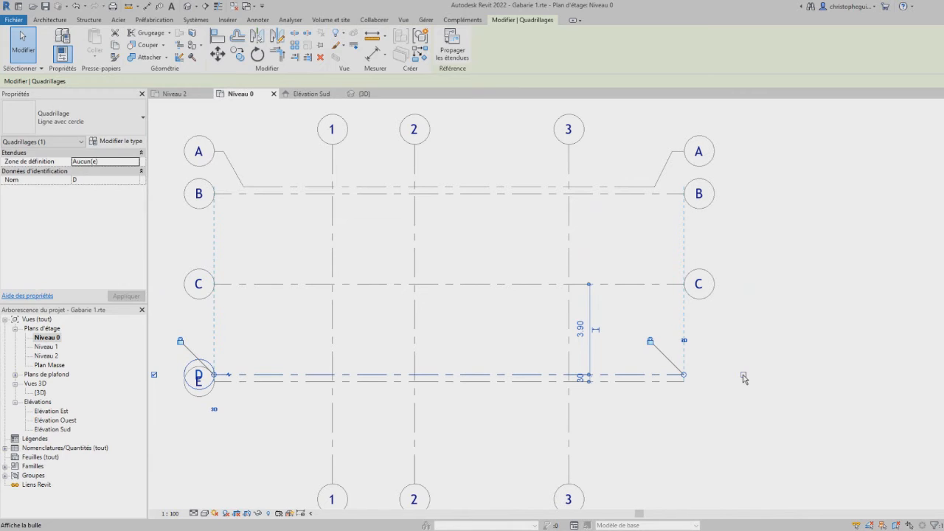
click(673, 383)
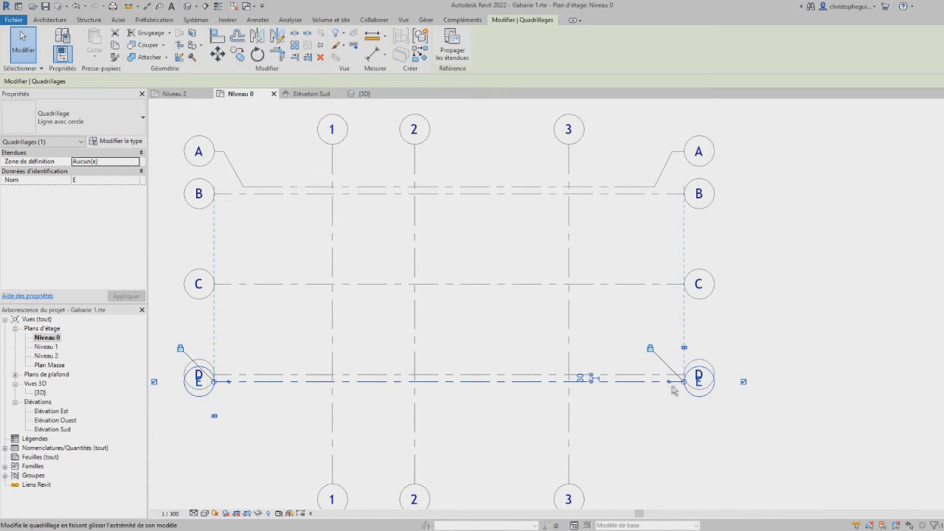
Step: Add elbows at both ends of grid E and lower its bubbles clear of the D bubbles, level with each other
drag(668, 382, 671, 409)
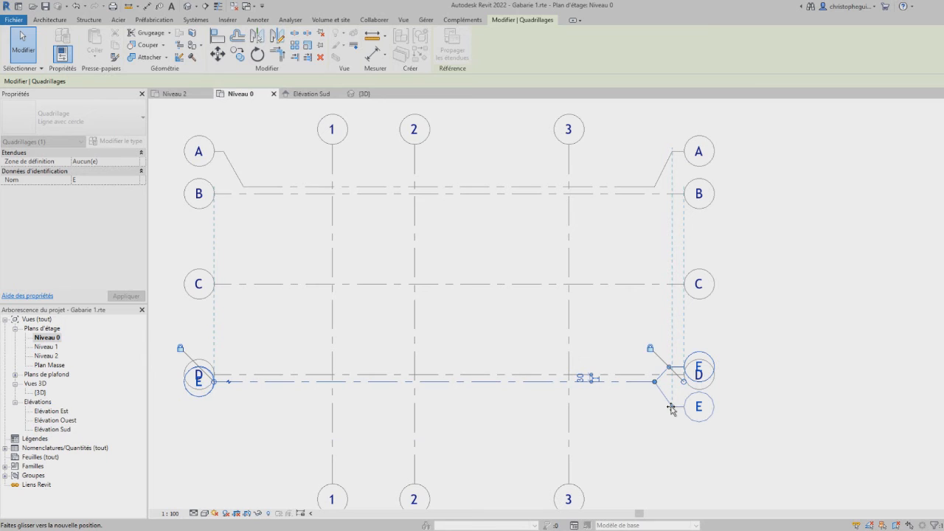
drag(671, 408, 671, 407)
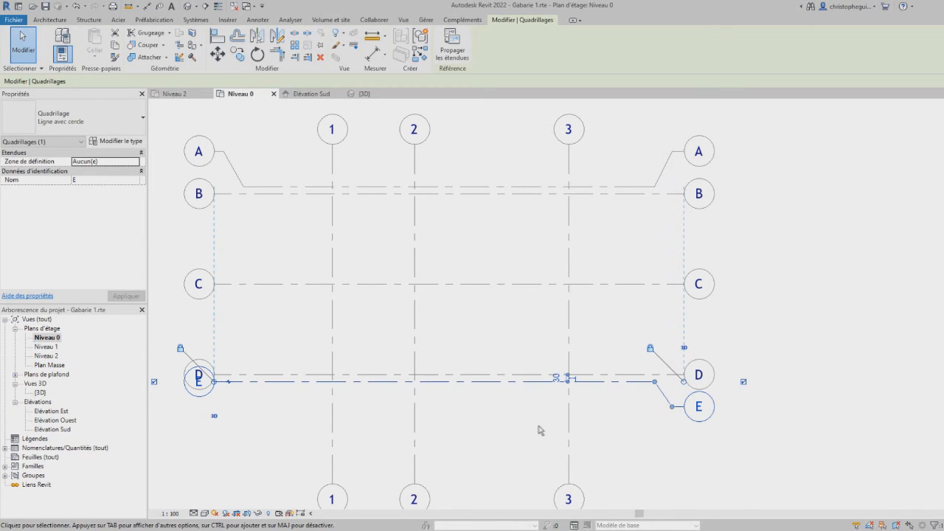
drag(671, 407, 672, 421)
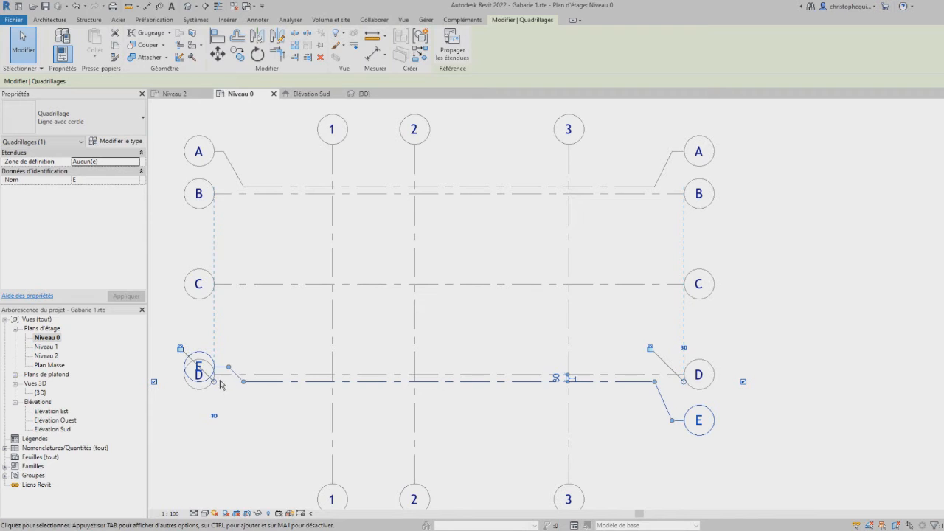
drag(229, 384, 229, 419)
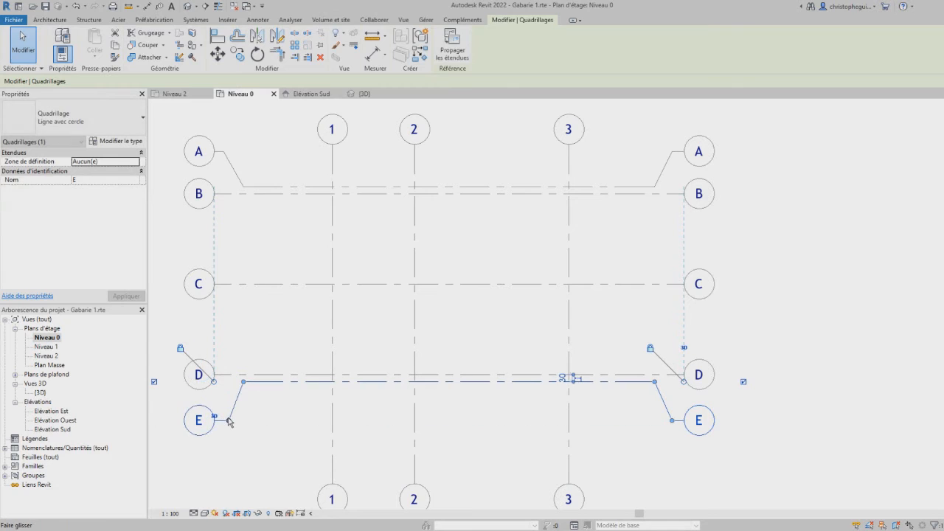
click(860, 243)
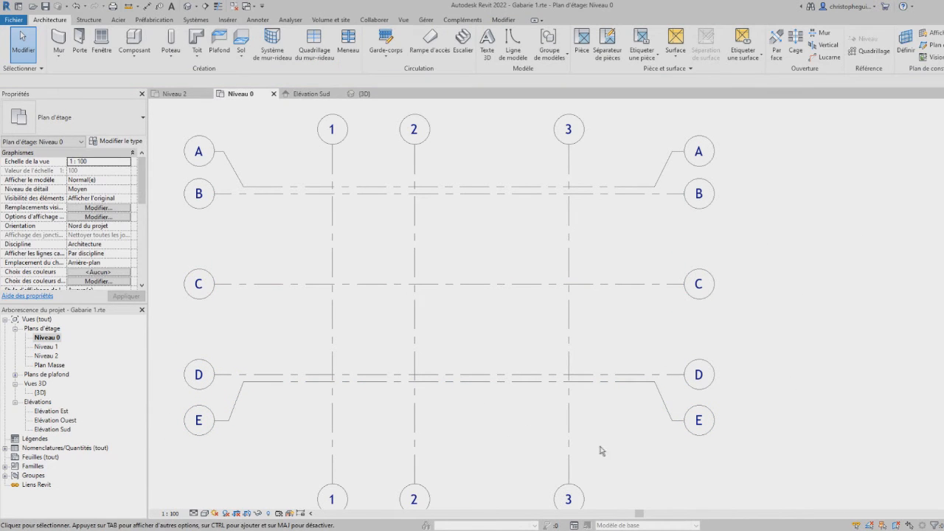
Step: Shorten the aligned grids 1, 2 and 3 at their lower ends, bringing their bubbles up just below the E bubbles
click(570, 447)
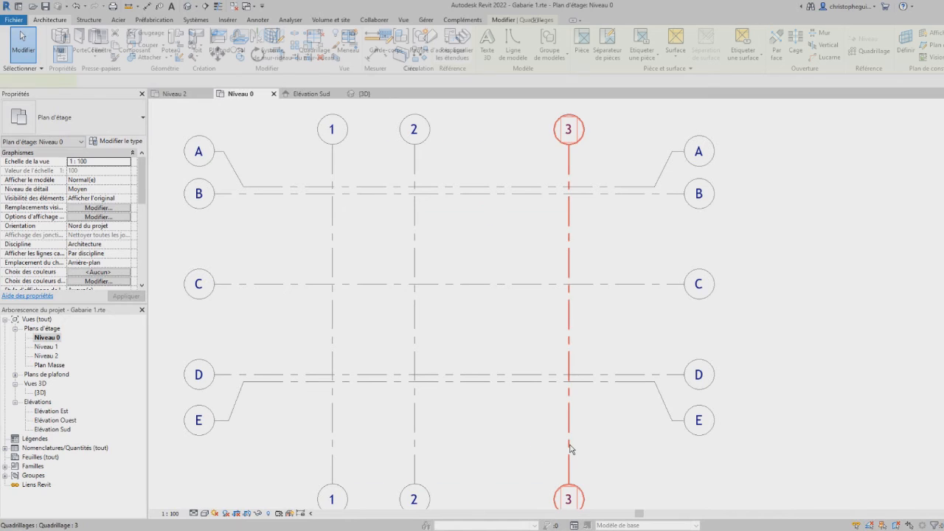
ctrl+click(415, 441)
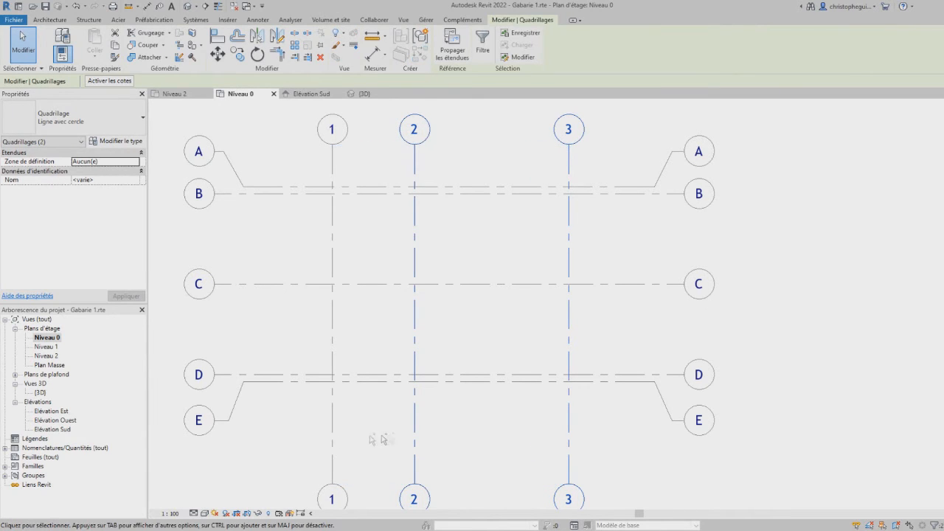
click(413, 426)
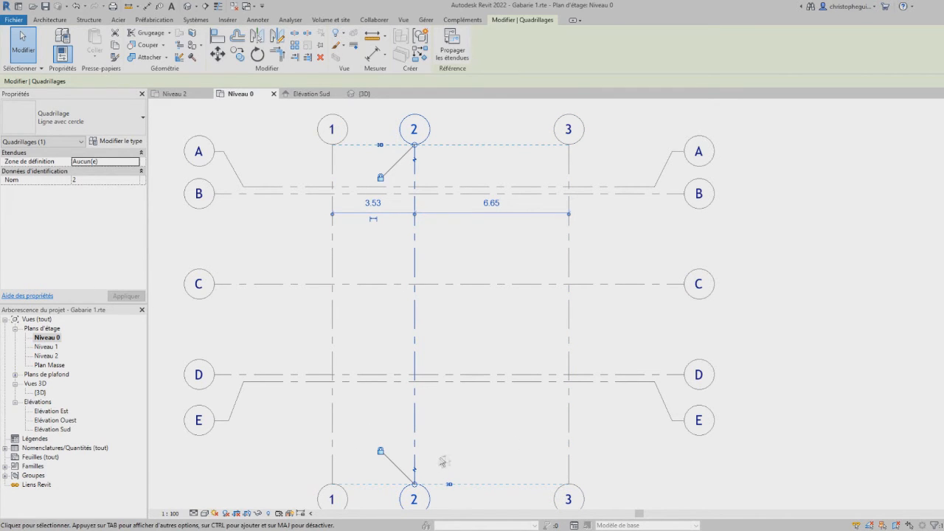
drag(415, 483, 417, 450)
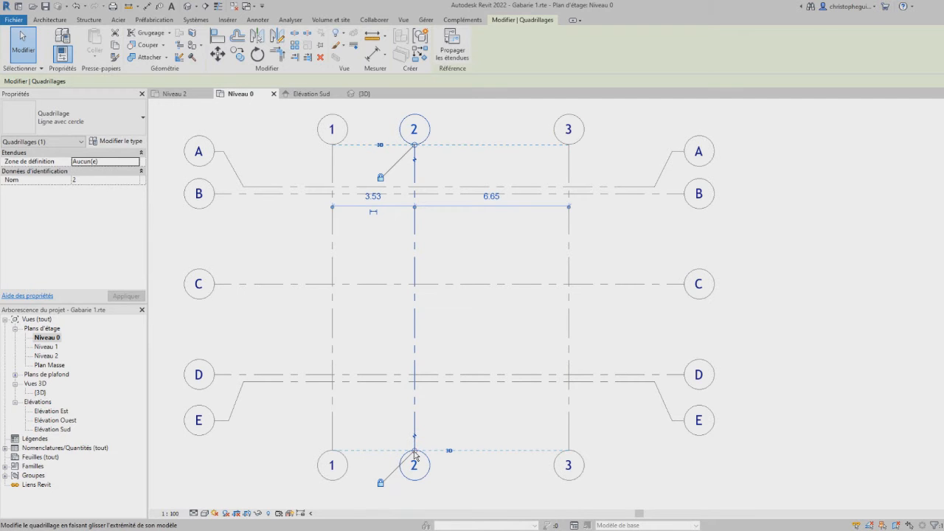
click(525, 484)
scroll(481, 460, down, 1)
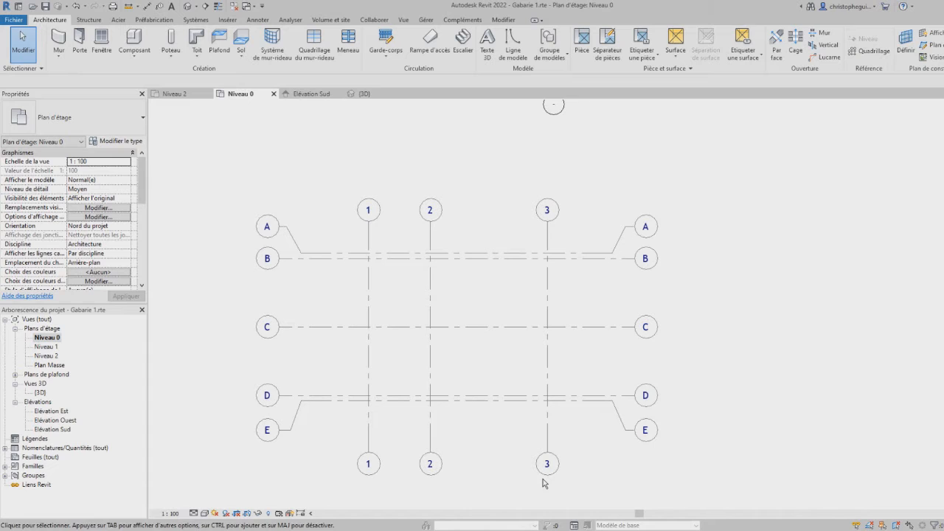
click(12, 20)
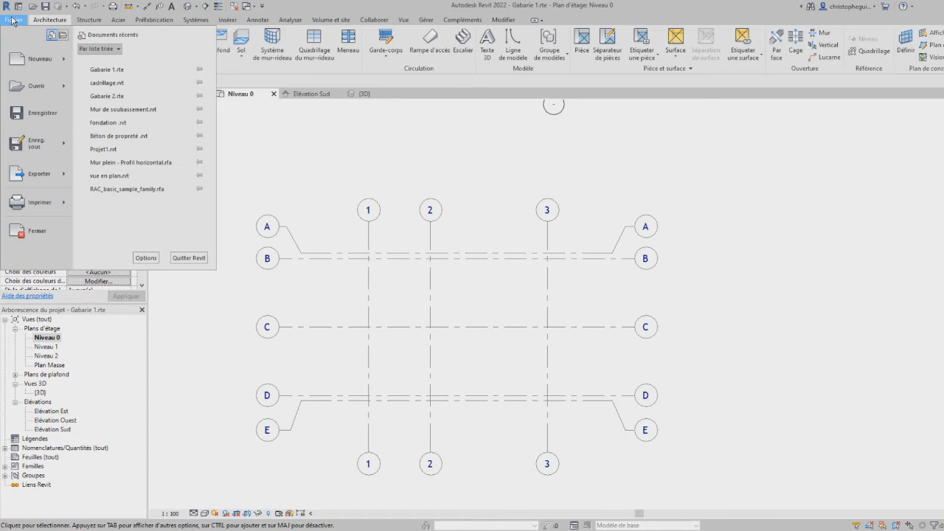
mouse_move(38, 144)
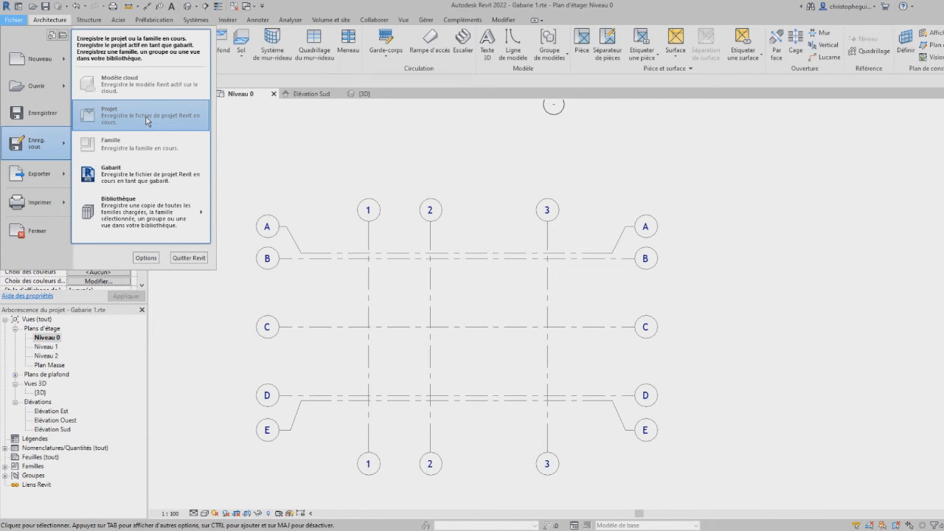
key(Escape)
key(Escape)
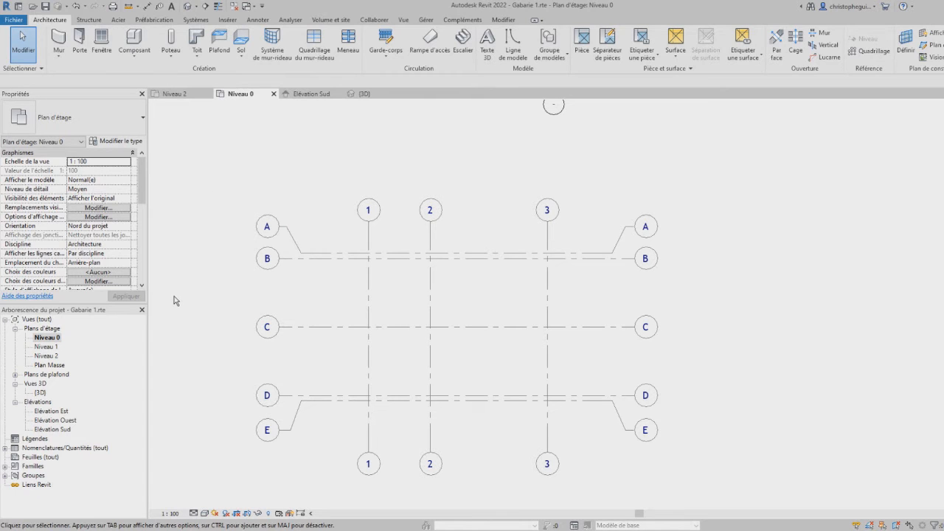
click(20, 22)
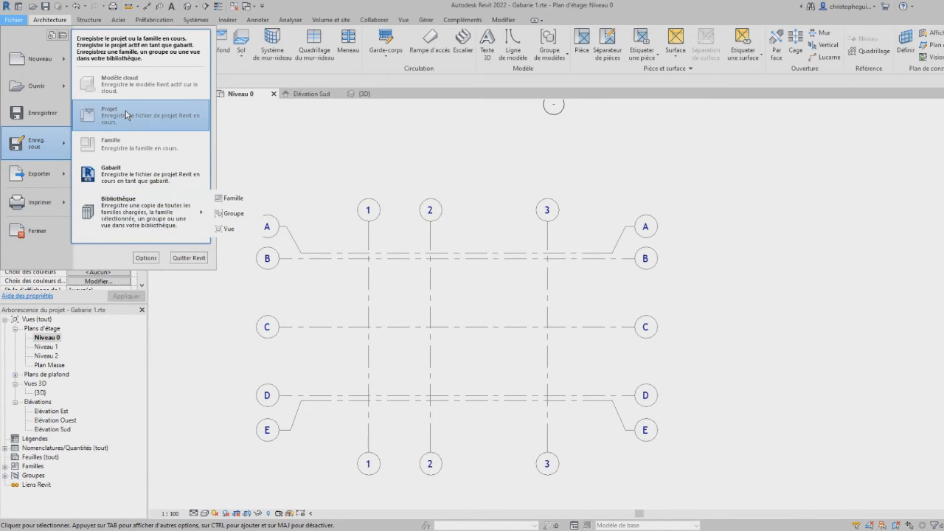
click(169, 309)
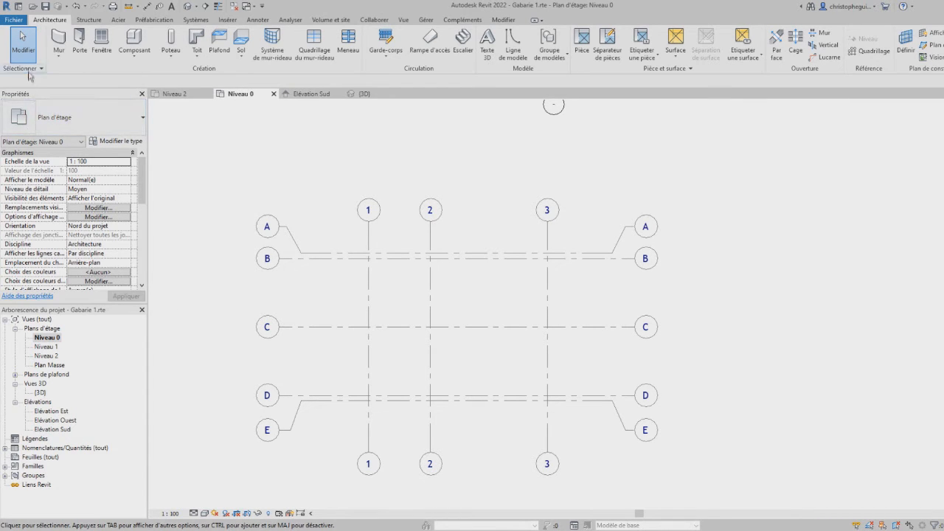
click(12, 20)
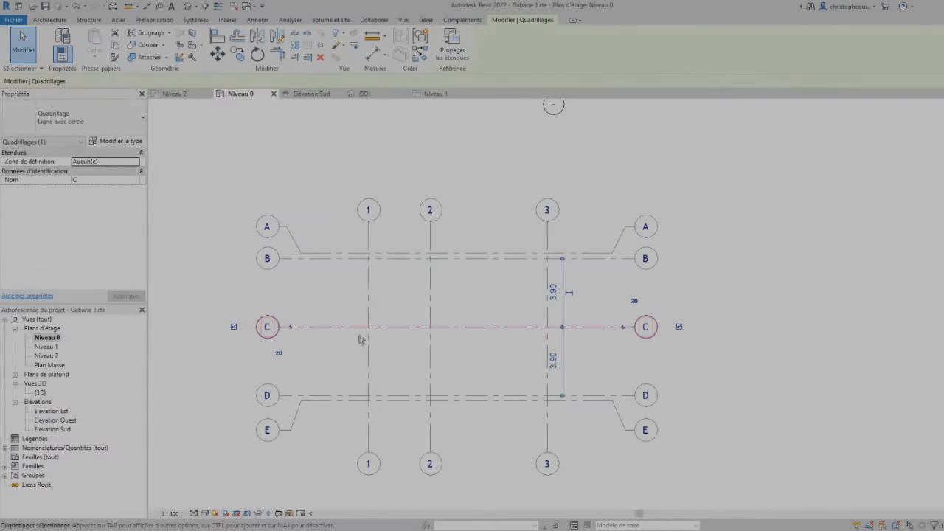
Step: Switch both ends of grid C from 2D to 3D extents
click(278, 353)
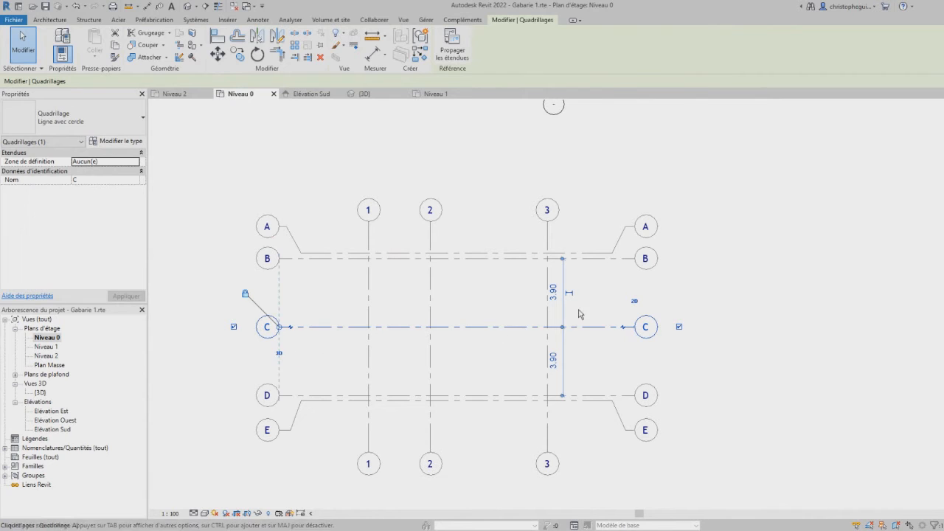
click(635, 301)
click(224, 164)
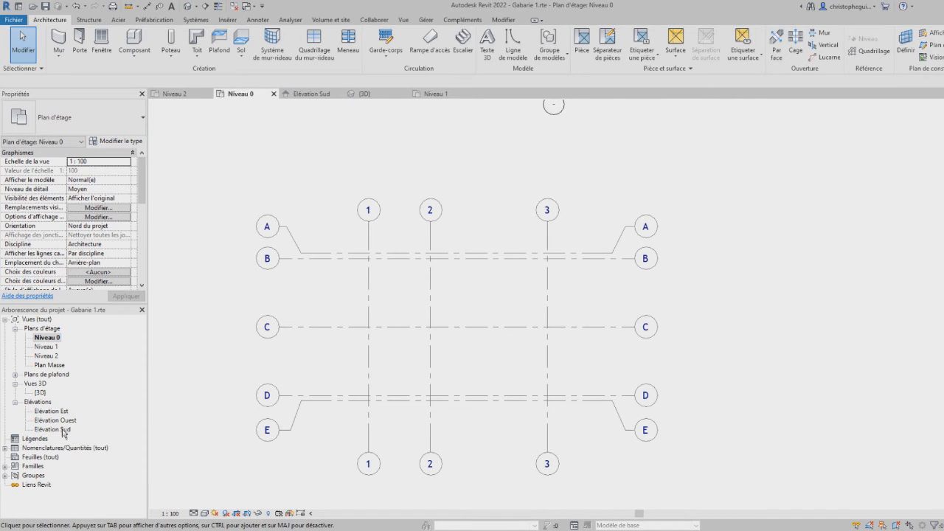
Step: Open the south elevation view, Elévation Sud, and frame the level lines with their heads
click(18, 405)
click(17, 404)
click(15, 402)
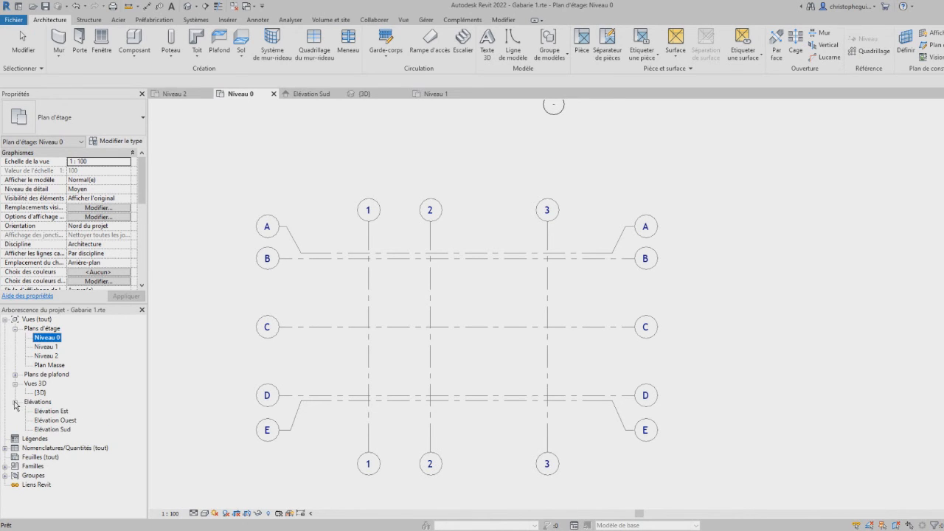
double_click(59, 430)
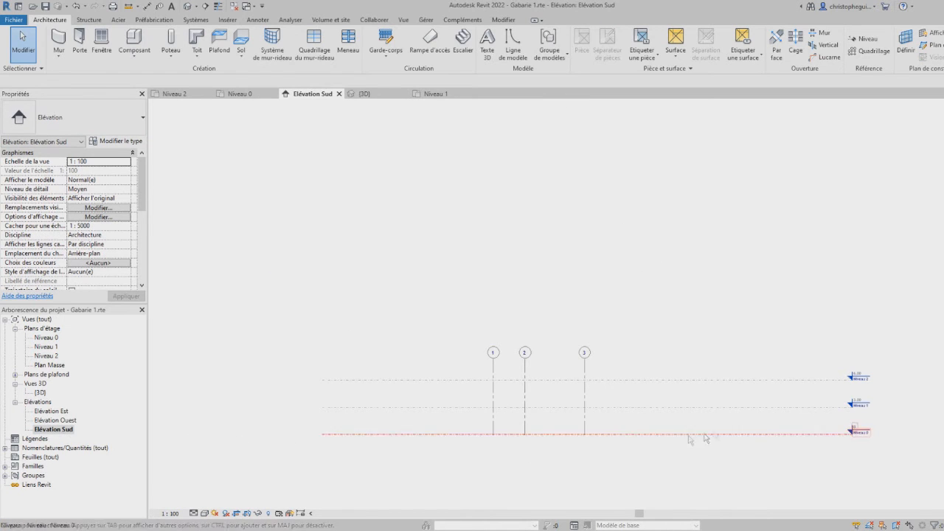
scroll(634, 457, up, 1)
scroll(635, 458, up, 4)
scroll(590, 463, down, 6)
scroll(758, 474, up, 4)
scroll(758, 474, down, 3)
scroll(758, 474, up, 3)
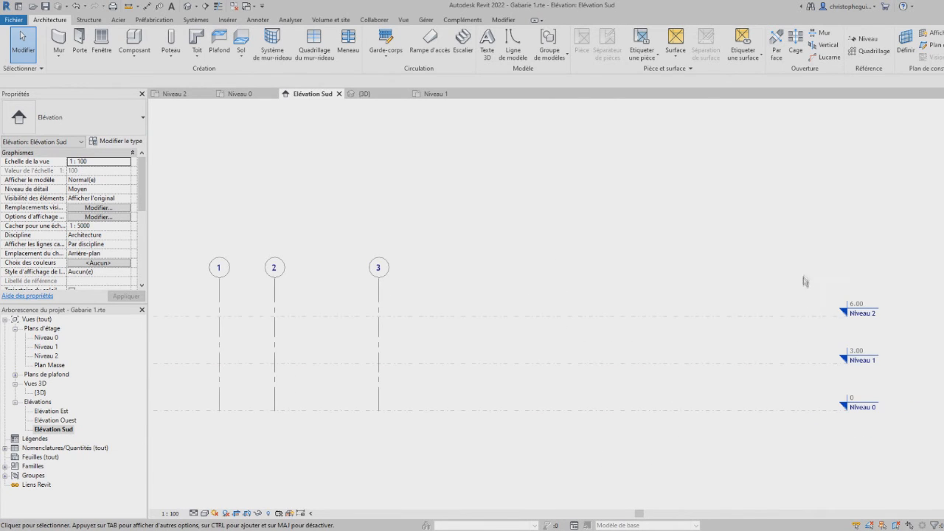
click(808, 410)
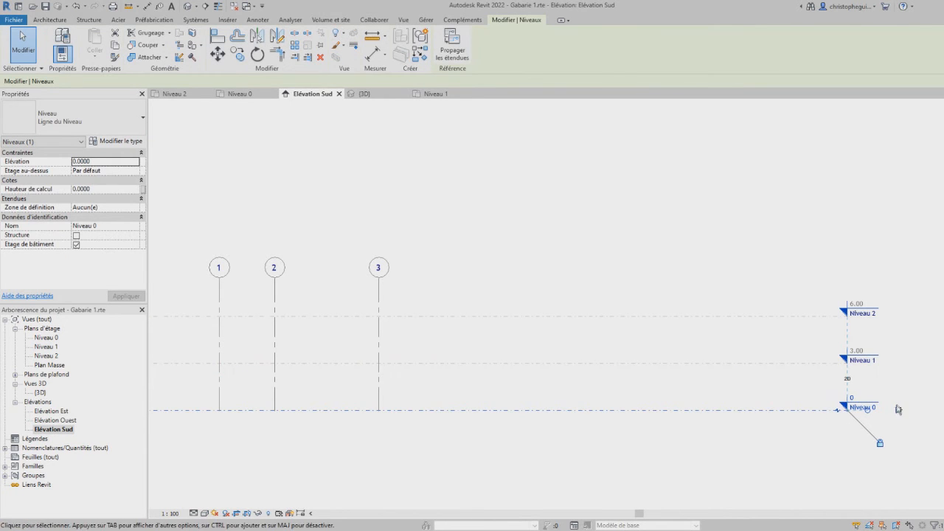
click(848, 382)
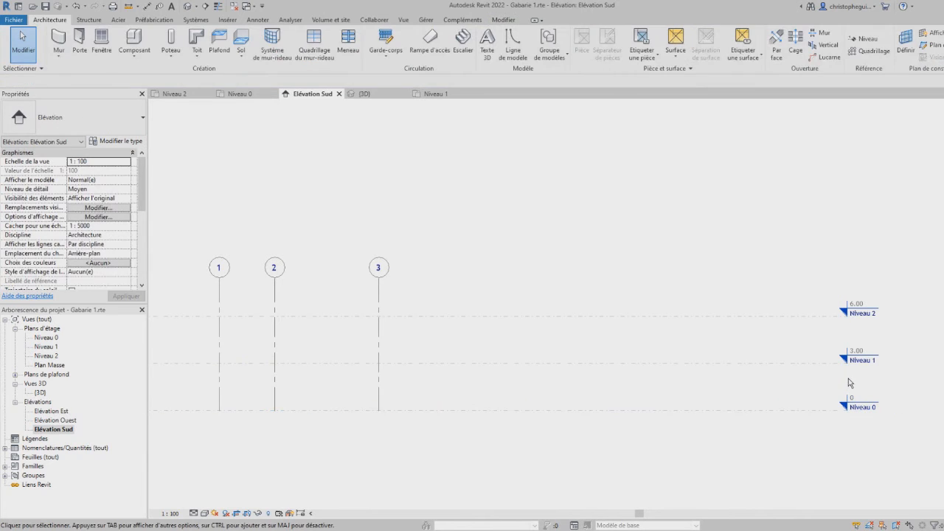
click(830, 410)
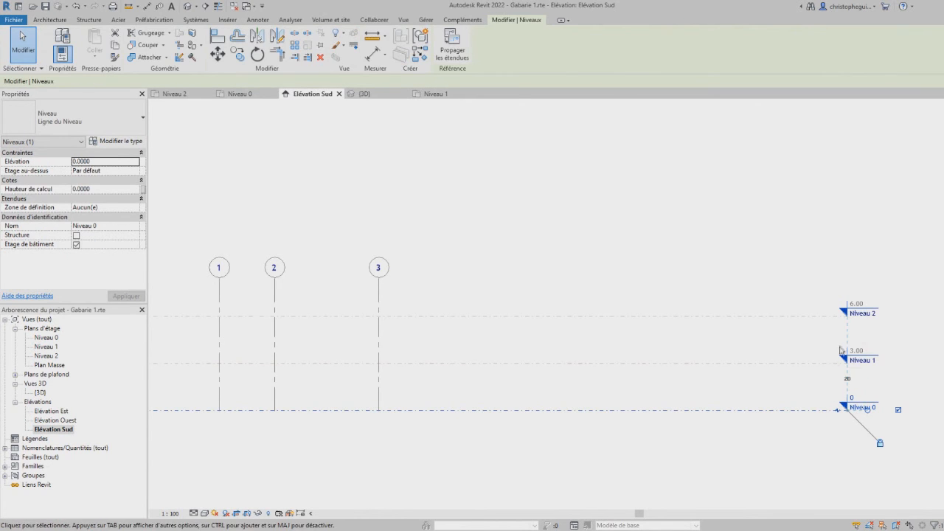
scroll(472, 411, down, 3)
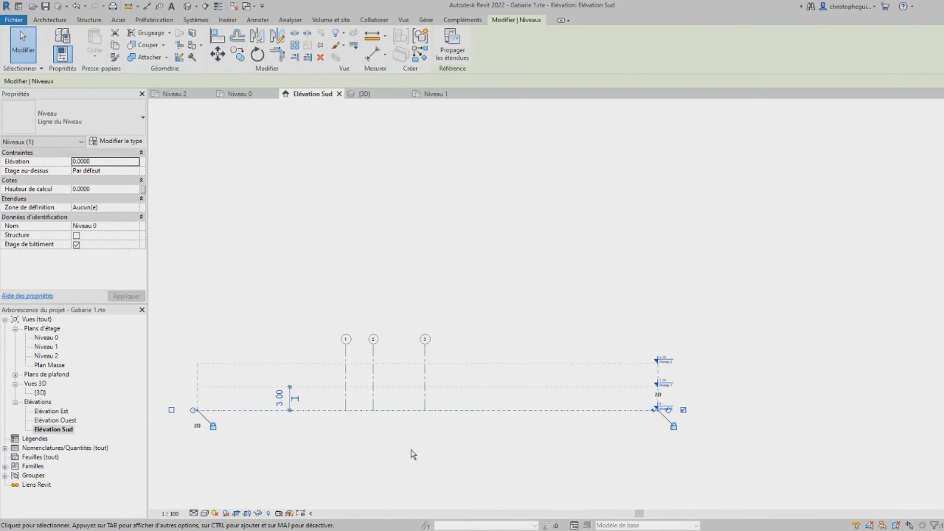
scroll(365, 463, up, 3)
scroll(364, 459, down, 3)
Step: Draw a new level about 2.50 m below Niveau 0, from the aligned right level ends to just left of grid 1
middle_drag(365, 459, 491, 292)
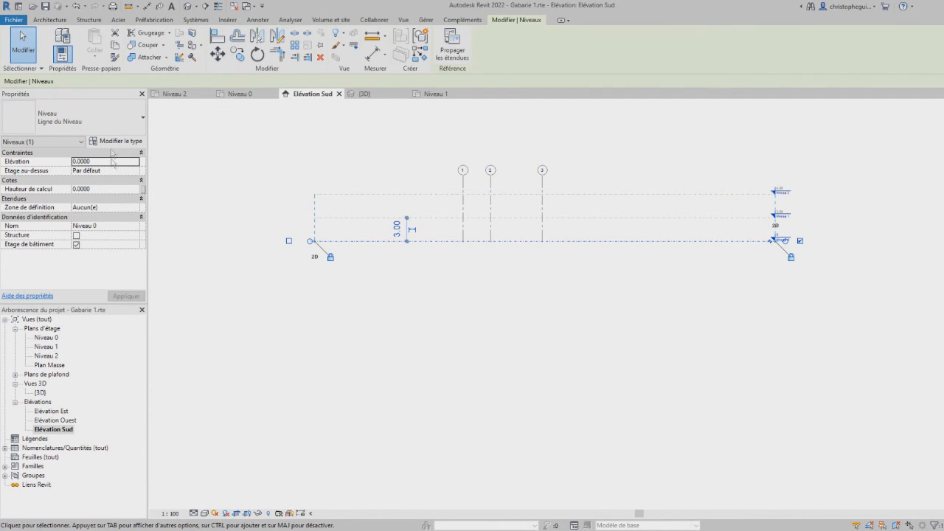
click(52, 21)
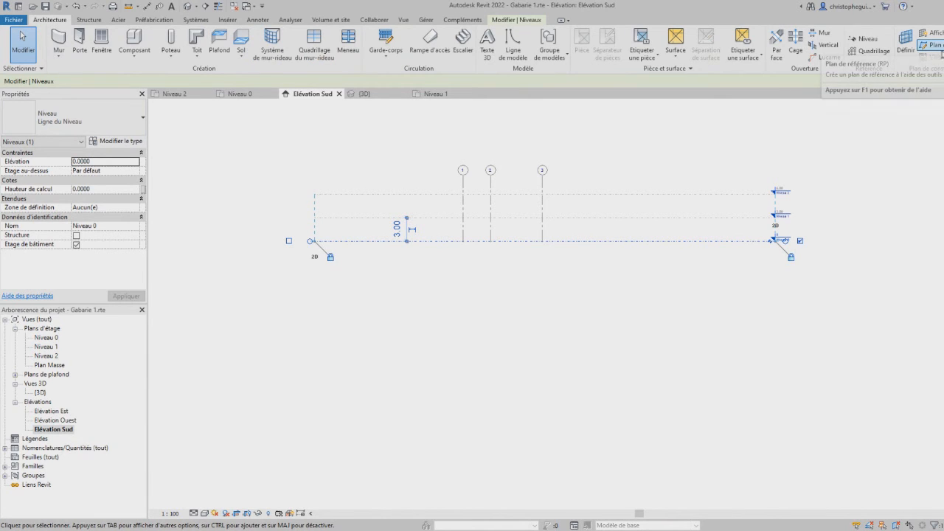
click(865, 40)
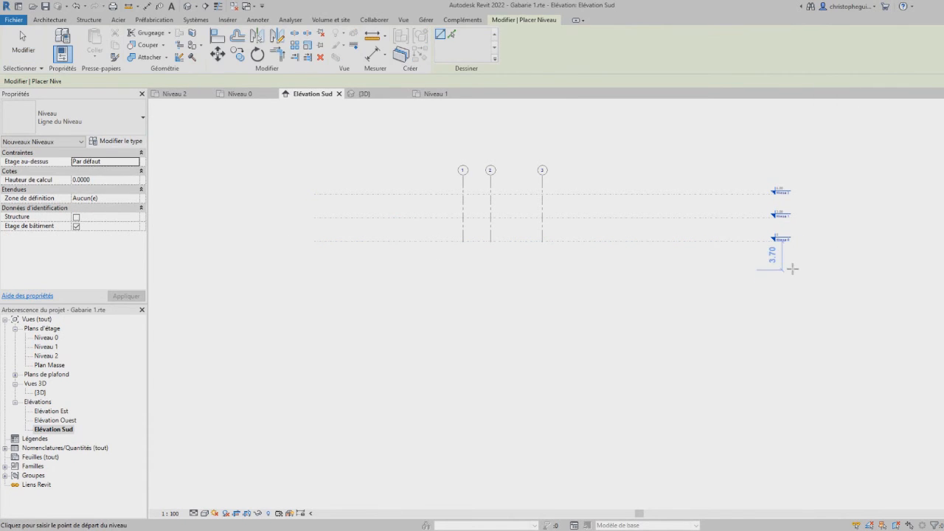
click(793, 260)
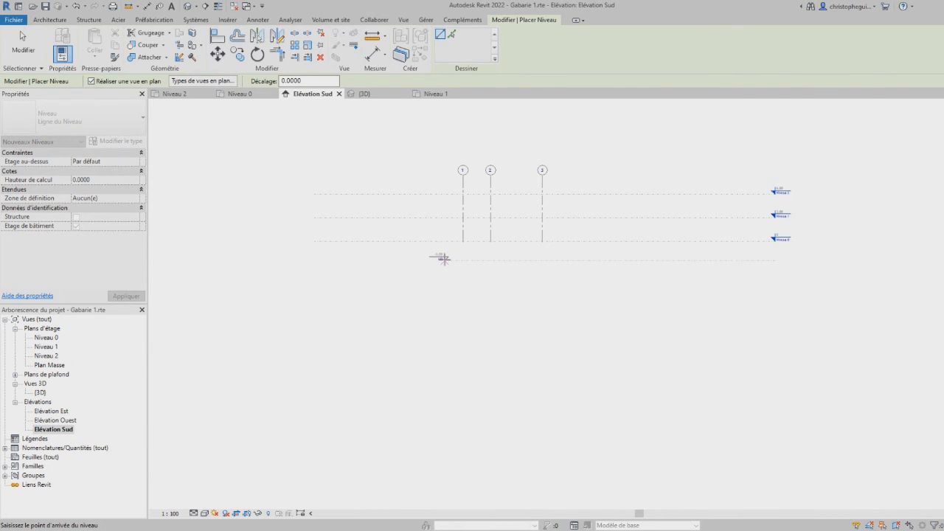
click(437, 258)
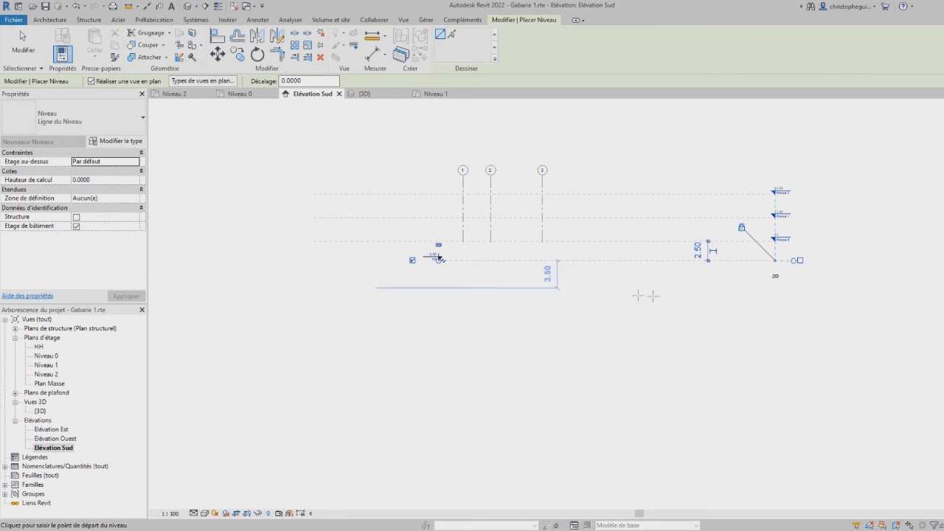
key(Escape)
key(Escape)
Step: Shorten the levels at their right ends to just past grid 3 and show the new level's head there
click(774, 266)
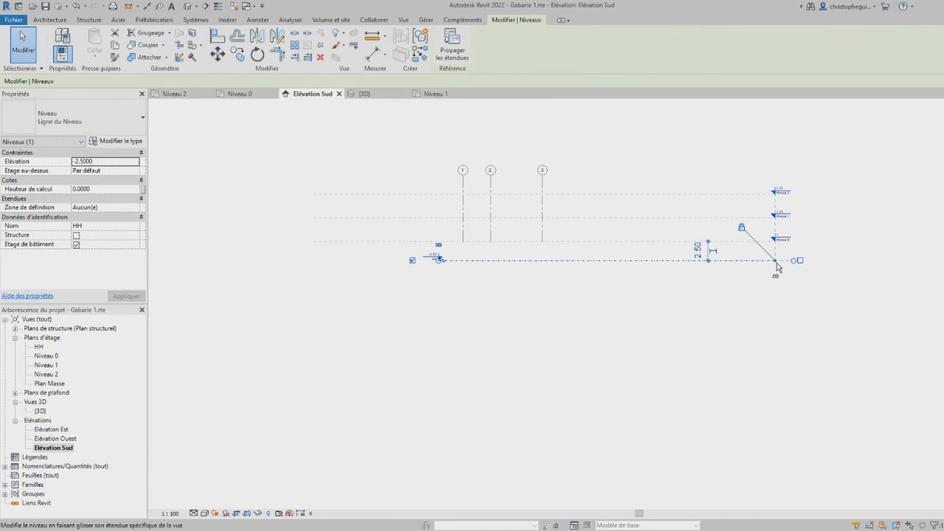
drag(632, 248, 570, 249)
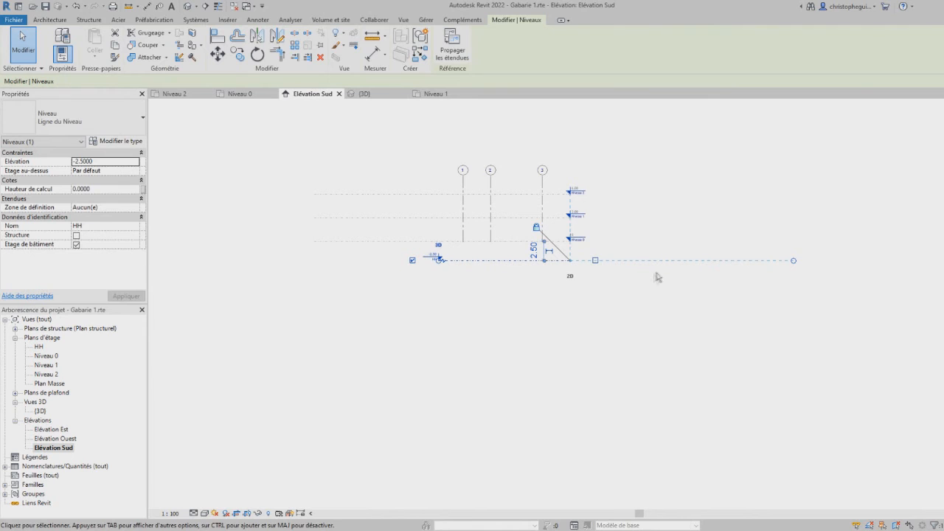
click(691, 265)
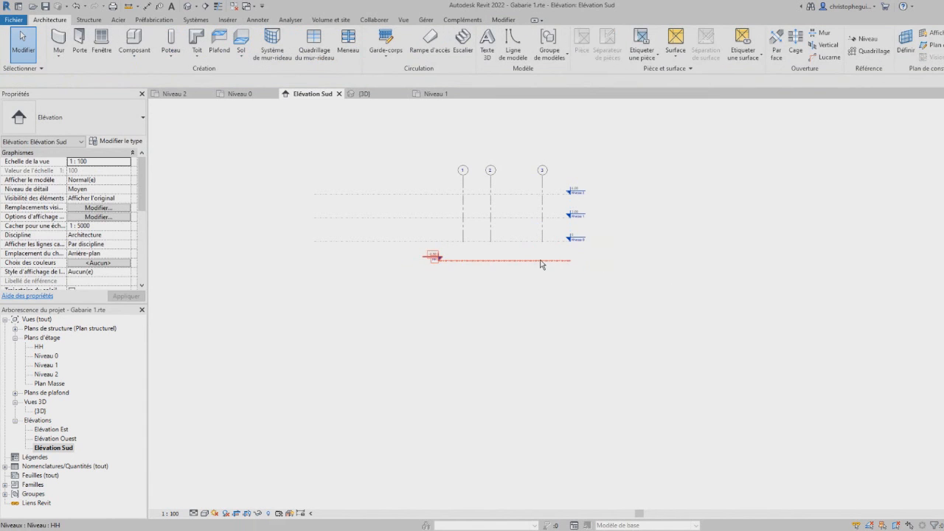
click(543, 263)
drag(793, 262, 570, 260)
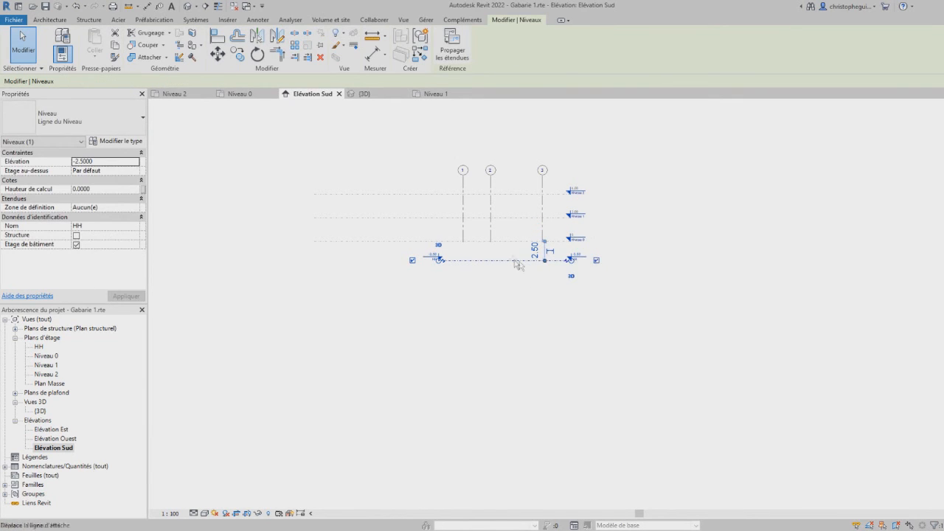
Step: Rename the level below Niveau 0 as soubassement, and rename its corresponding views too
scroll(516, 260, up, 5)
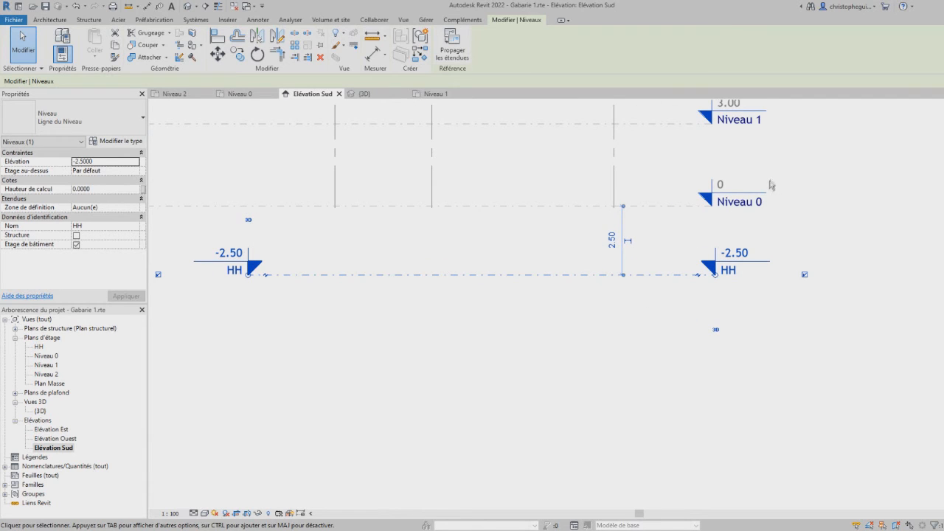
scroll(780, 211, down, 3)
middle_drag(780, 211, 710, 285)
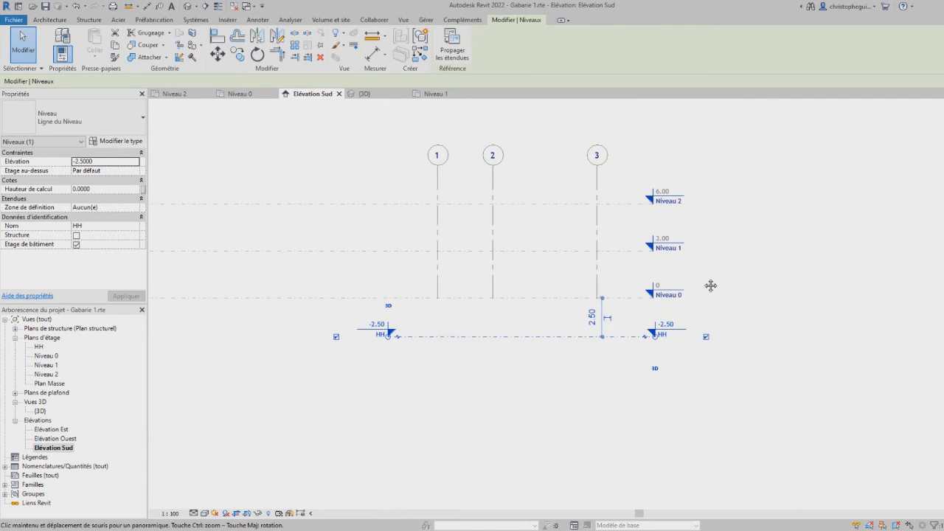
scroll(719, 270, up, 1)
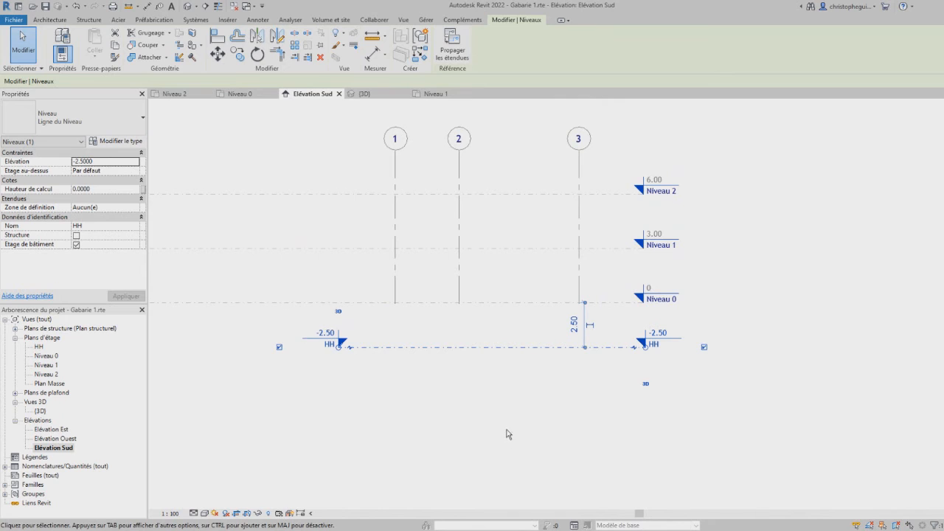
click(655, 345)
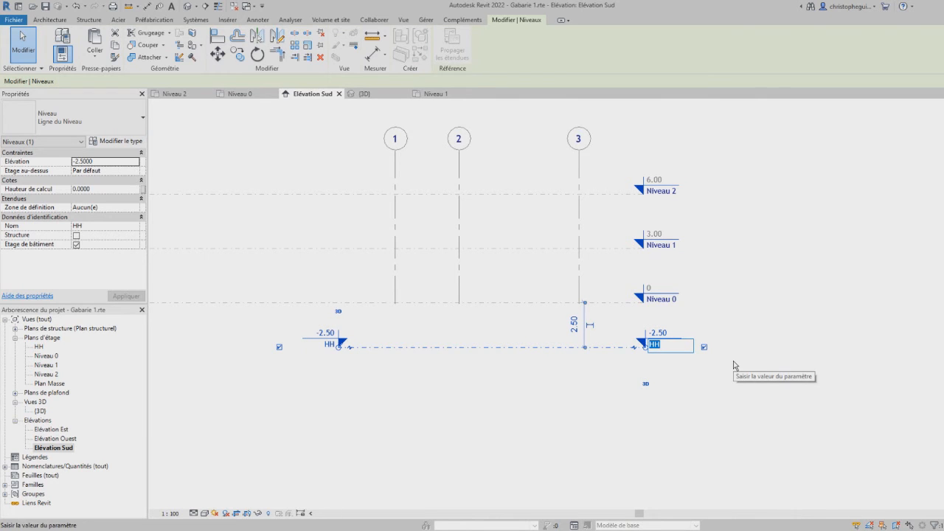
text(so)
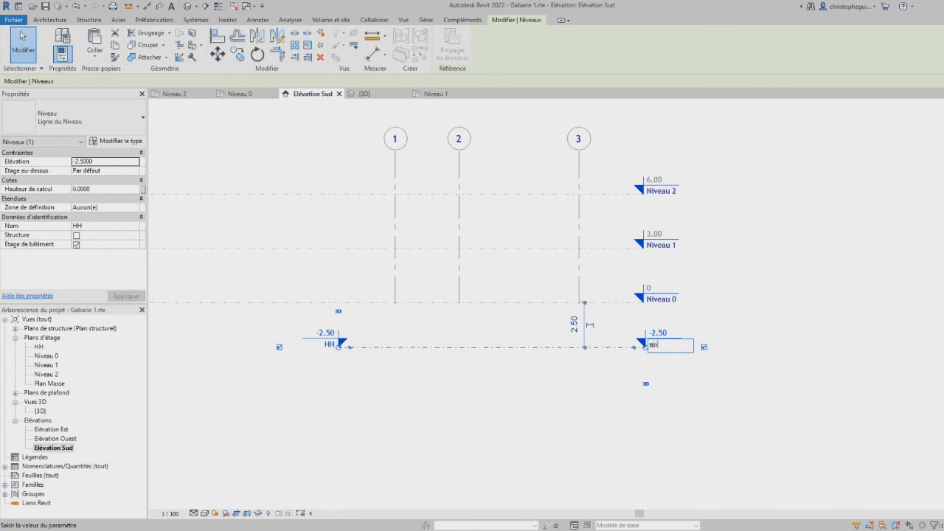
text(ubassement)
click(800, 292)
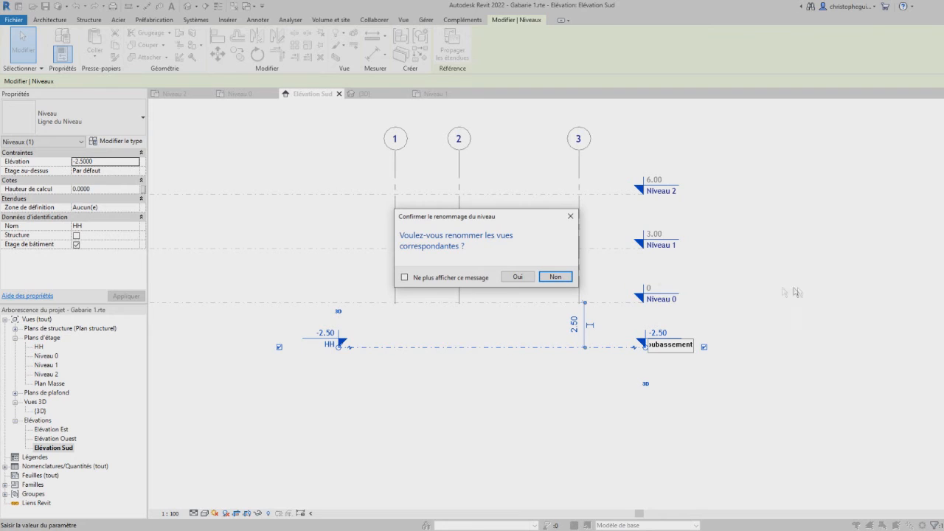
click(517, 276)
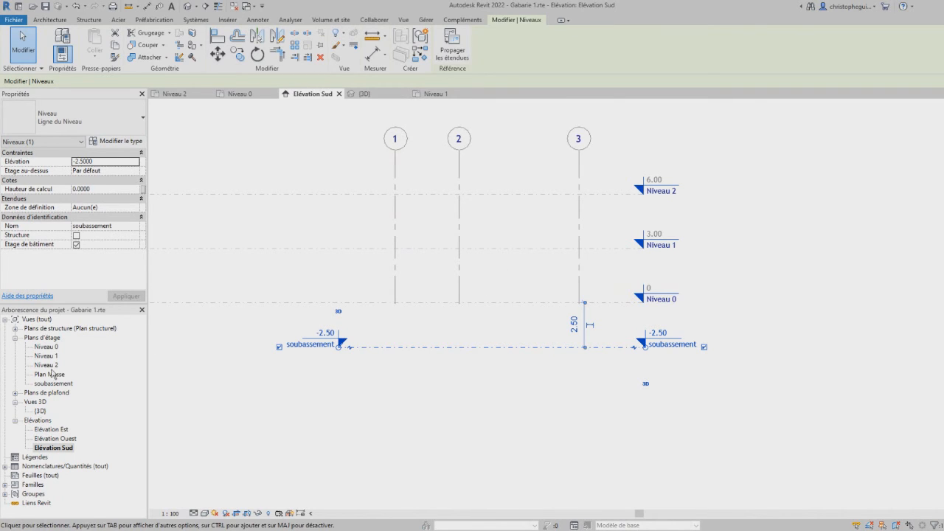
click(52, 386)
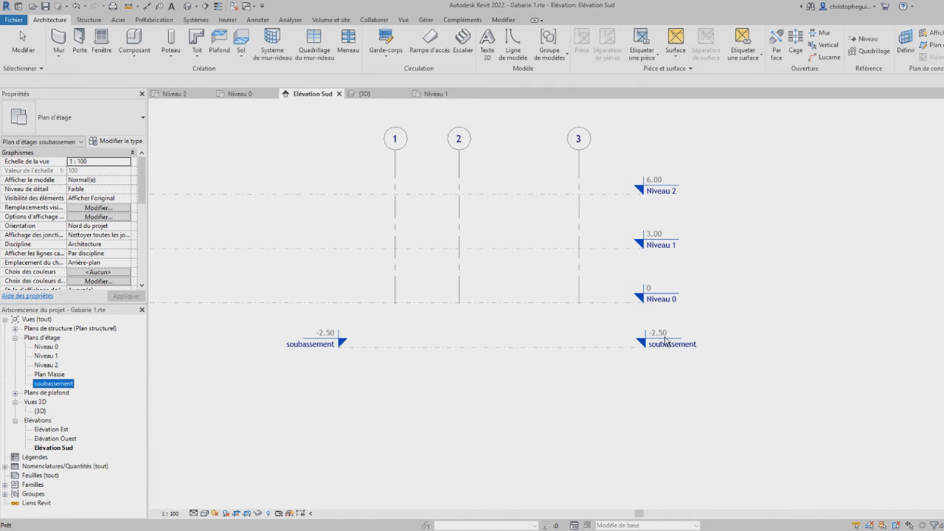
Step: Set the distance between the soubassement level and Niveau 0 to 0.90 m
click(623, 346)
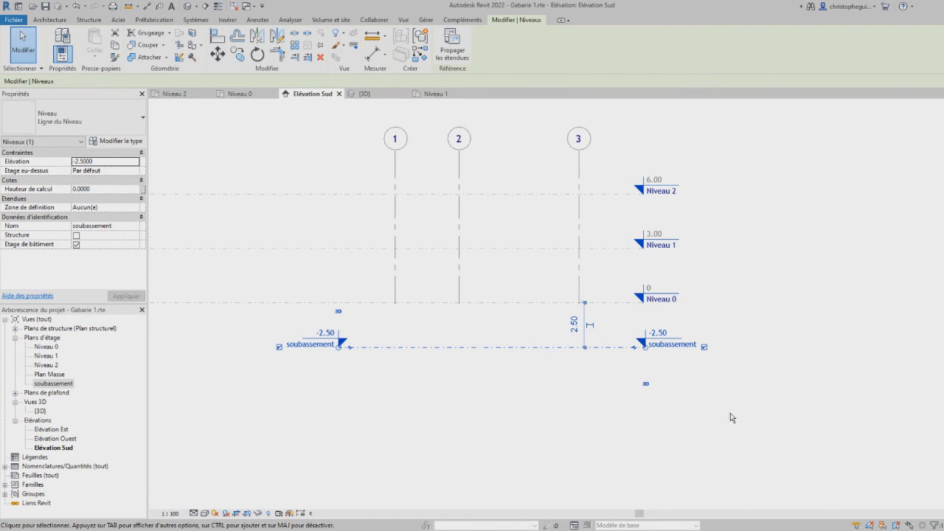
click(575, 330)
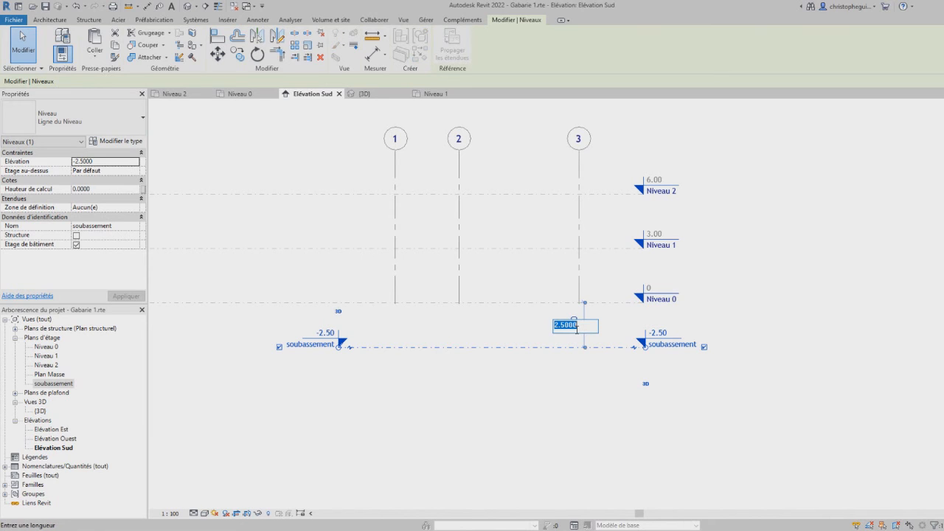
text(0.90)
key(Return)
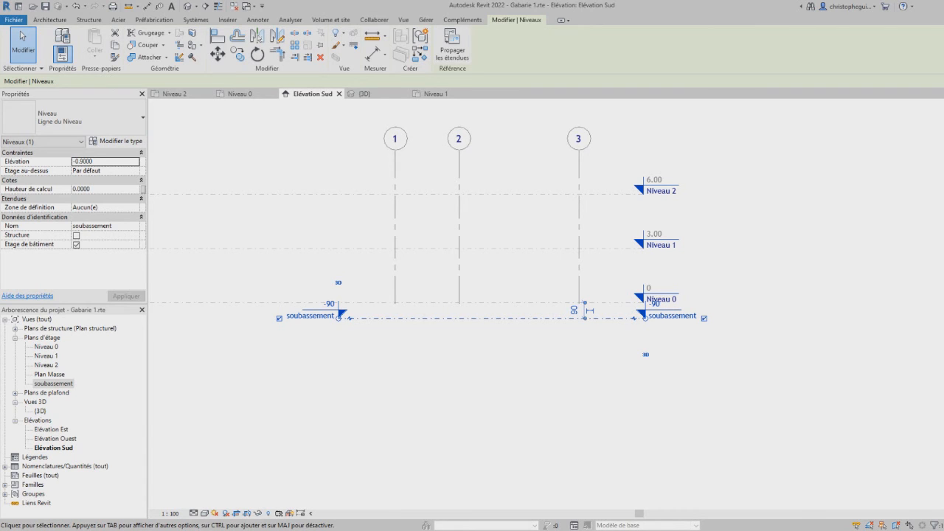
scroll(415, 330, up, 3)
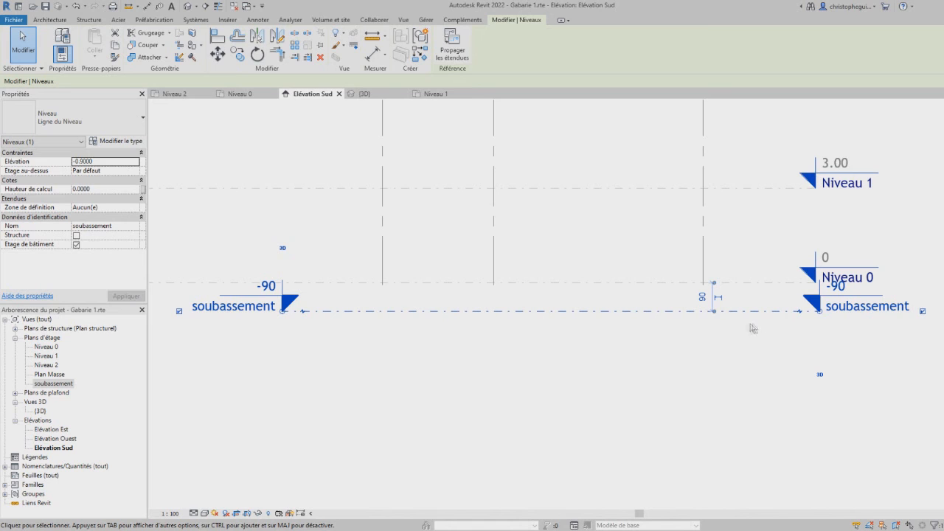
click(706, 299)
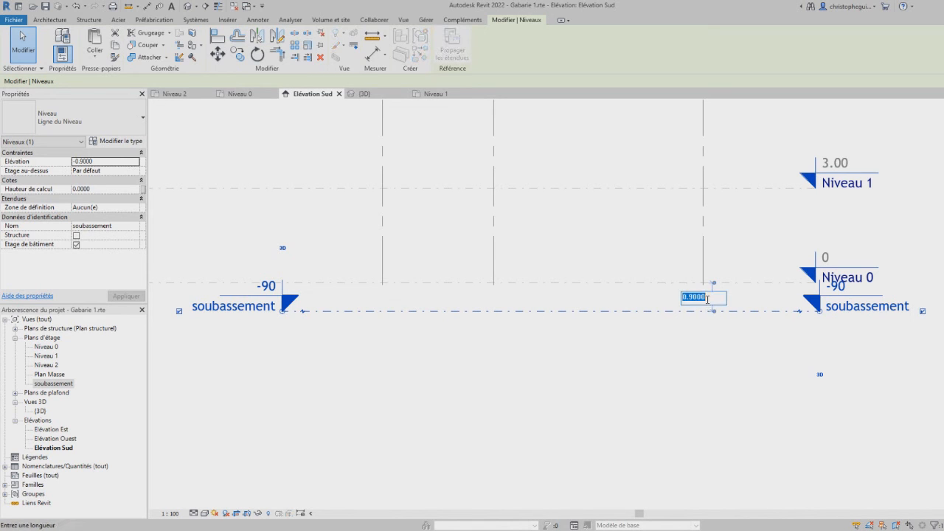
click(705, 339)
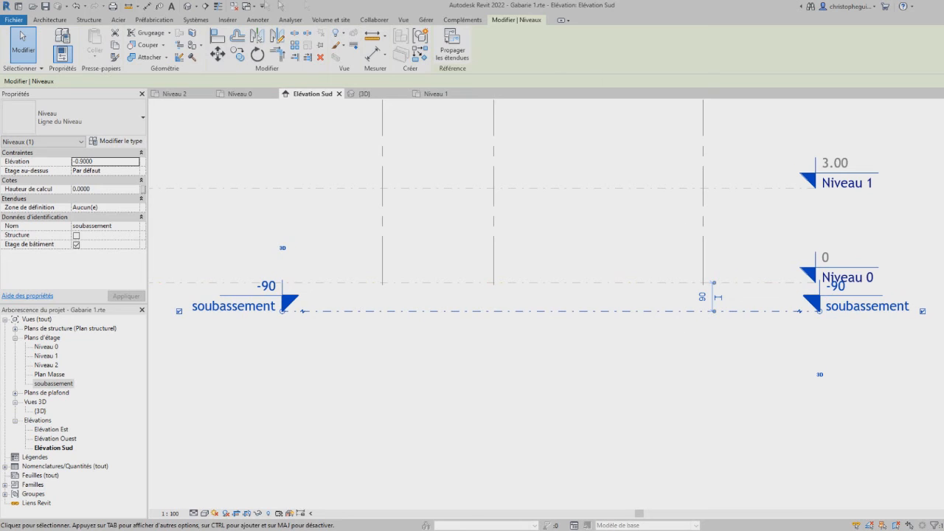
Step: Draw a new level 0.30 m below soubassement, with both ends aligned to the soubassement level's ends
click(56, 21)
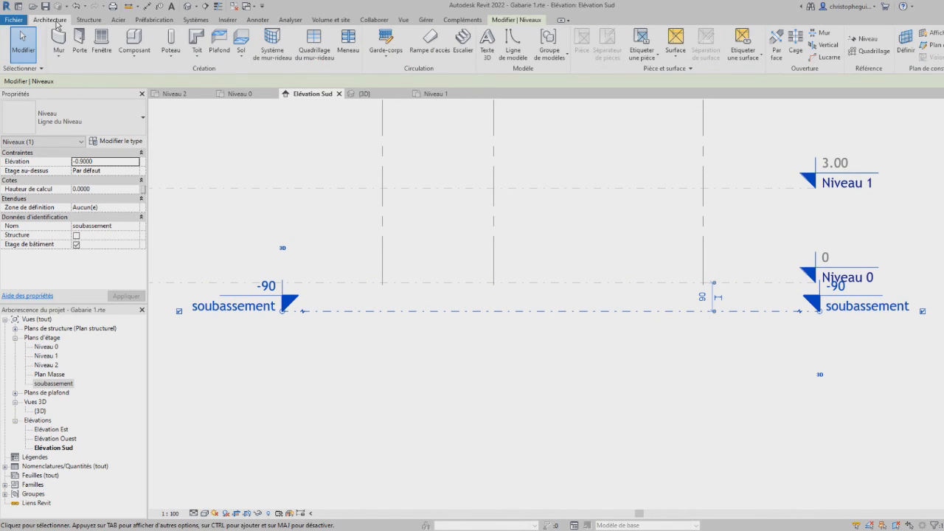
click(867, 39)
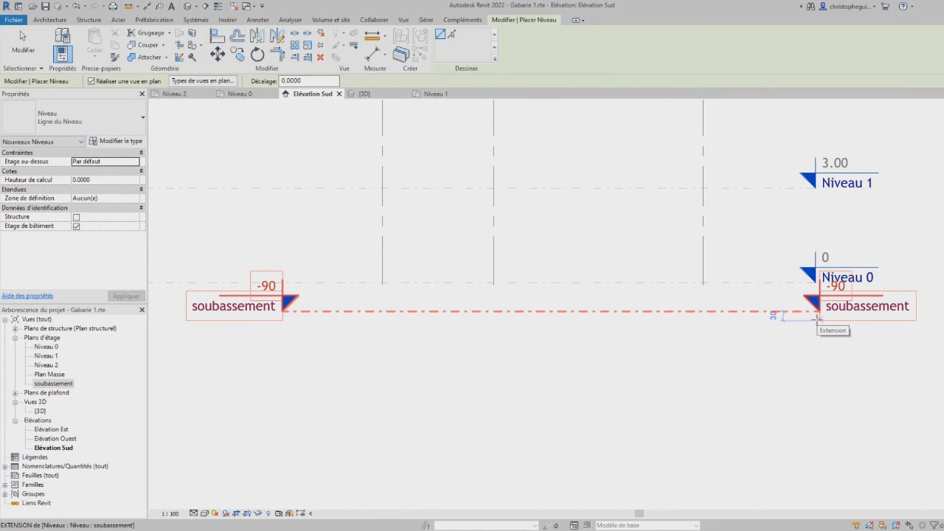
click(817, 318)
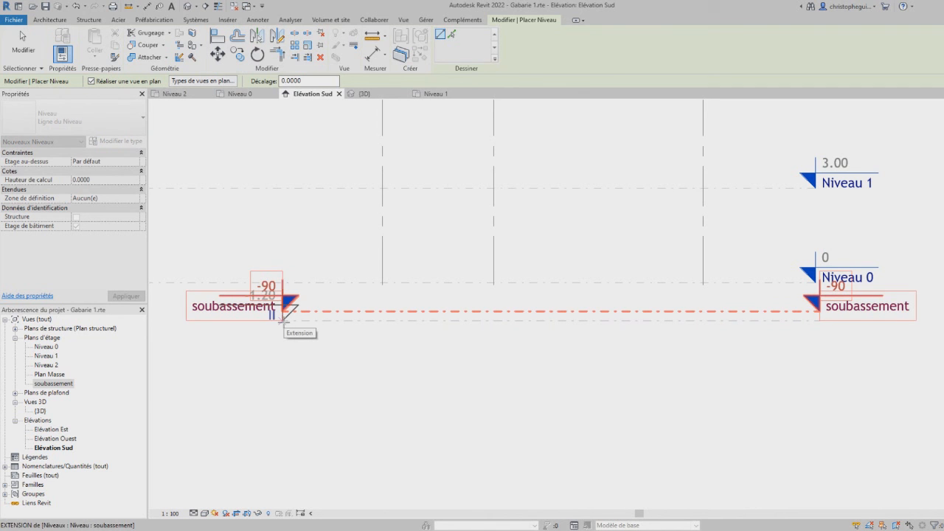
click(283, 319)
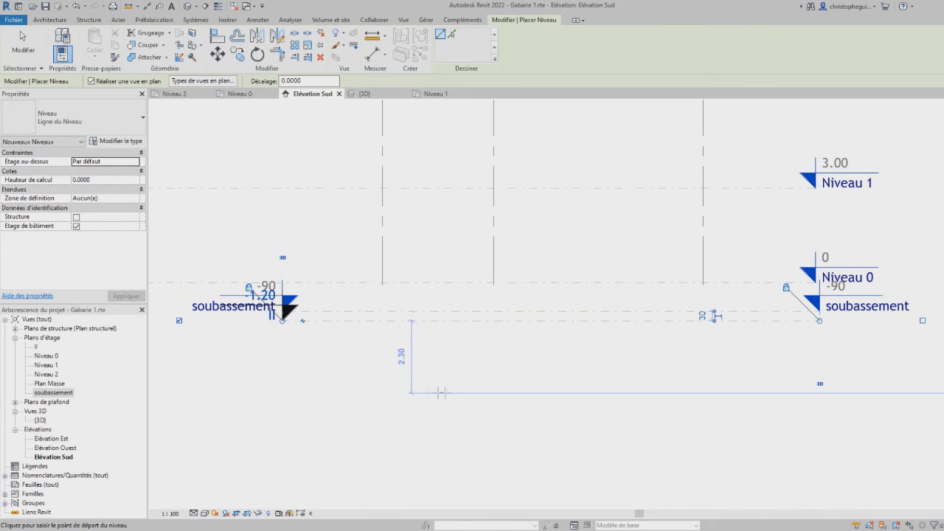
key(Escape)
key(Escape)
Step: Add an elbow moving the new level's left head below the soubassement label, and rename the level and its corresponding views fondation
click(408, 321)
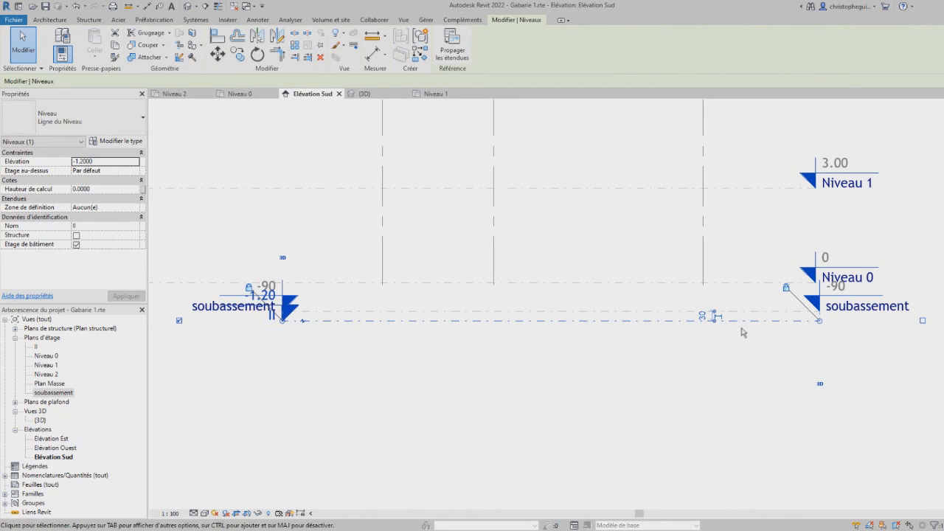
scroll(737, 336, up, 2)
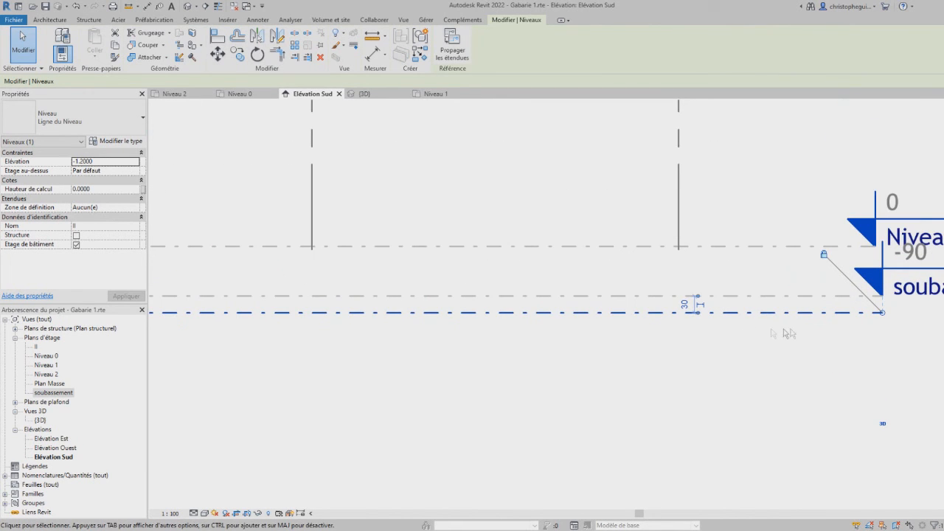
scroll(872, 330, down, 3)
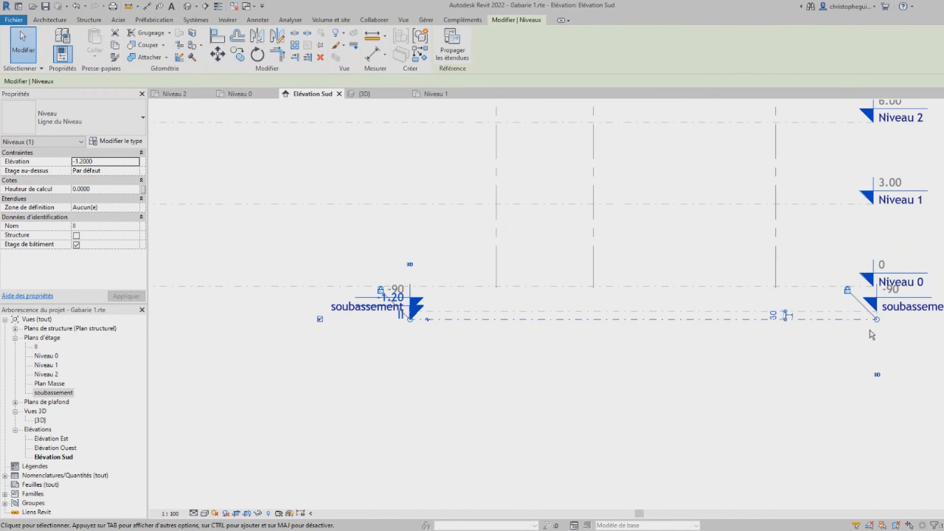
click(428, 320)
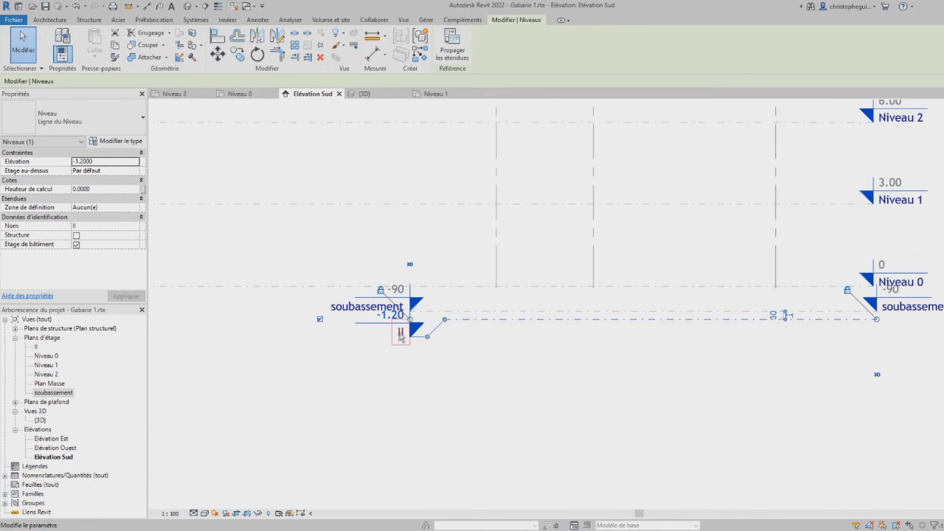
drag(426, 340, 347, 343)
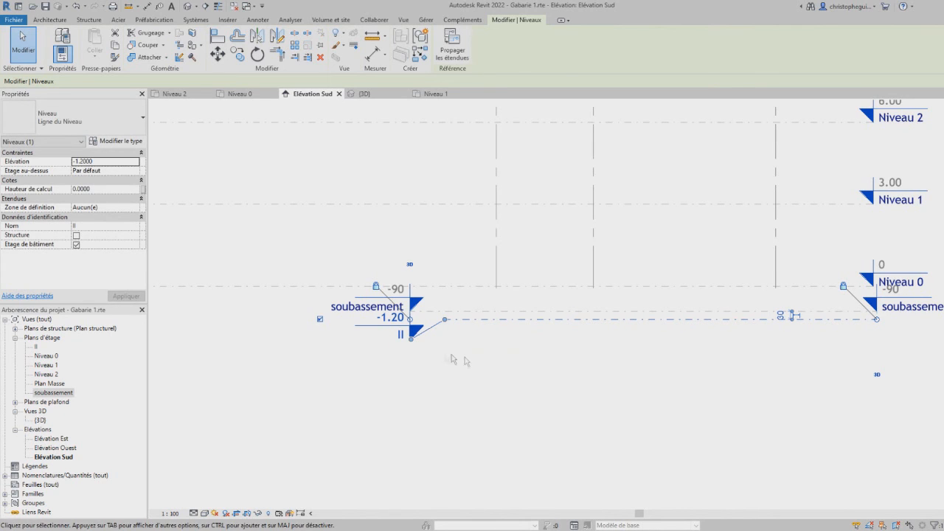
click(401, 334)
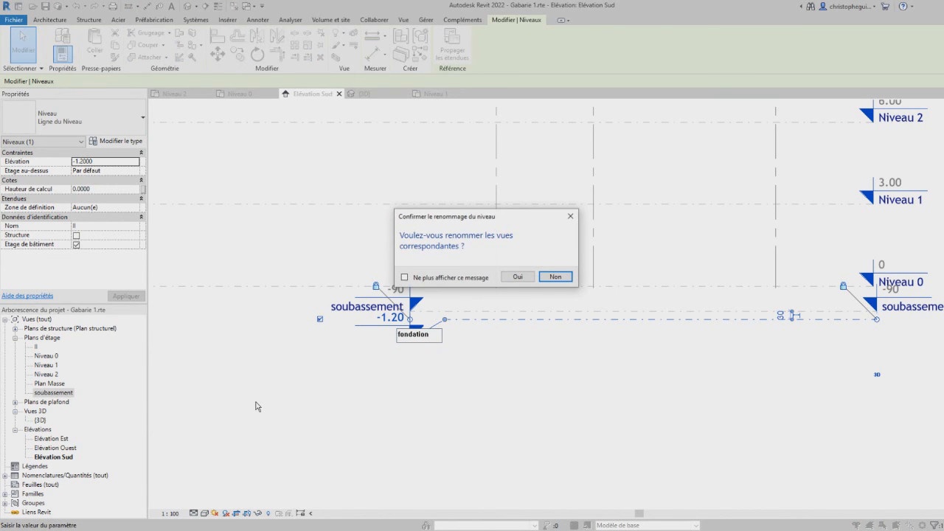
click(518, 277)
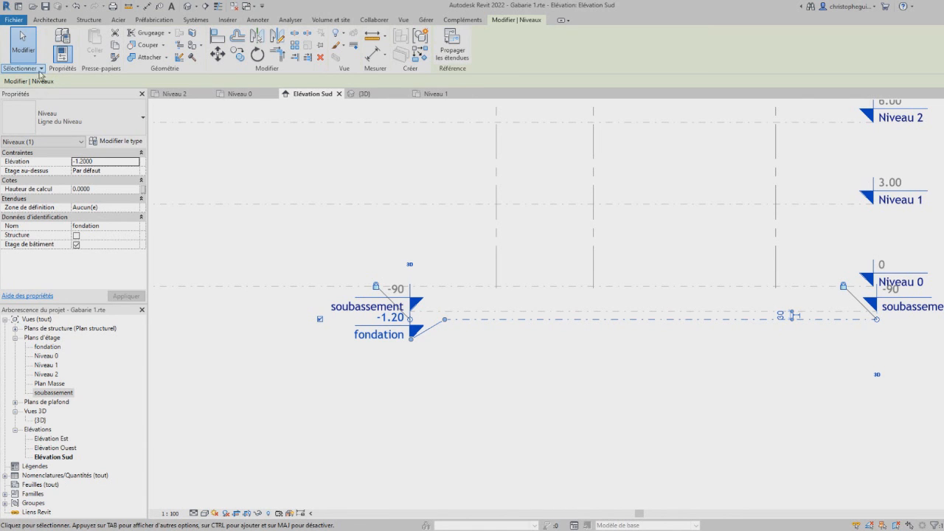
Step: Start placing another level and review the plan view types created with it, keeping floor, ceiling and structural plans
click(50, 22)
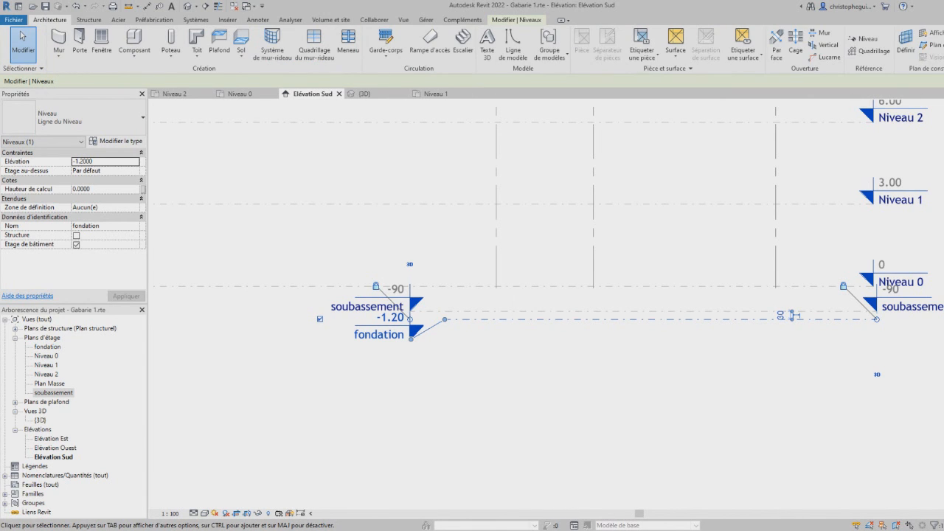
click(863, 38)
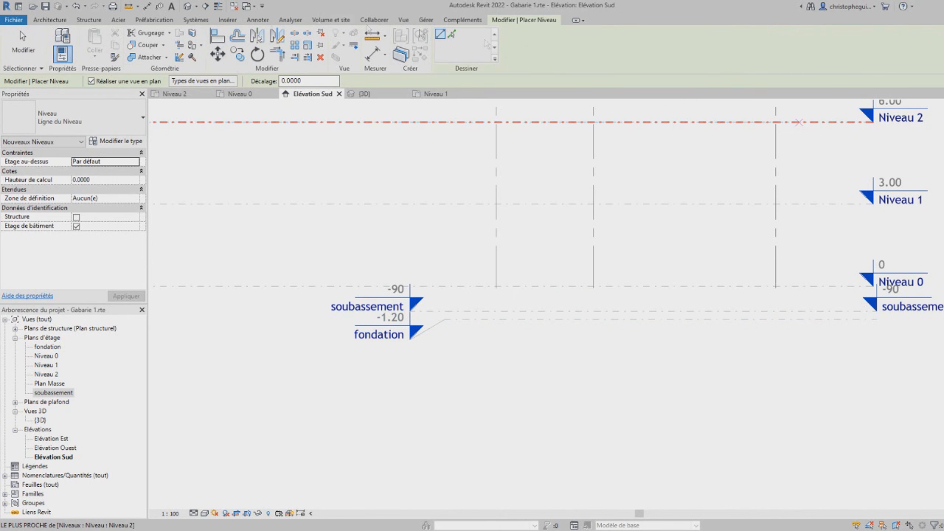
click(50, 20)
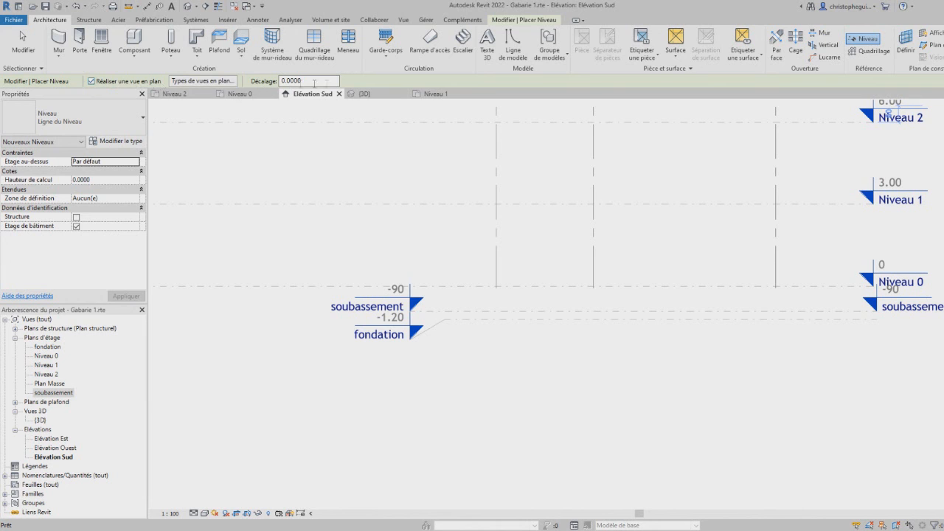
click(230, 87)
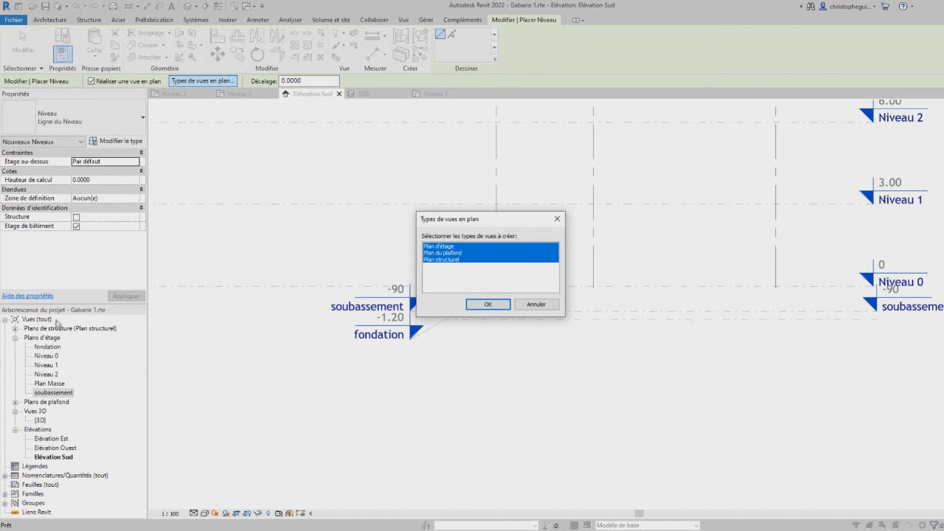
click(494, 305)
click(494, 305)
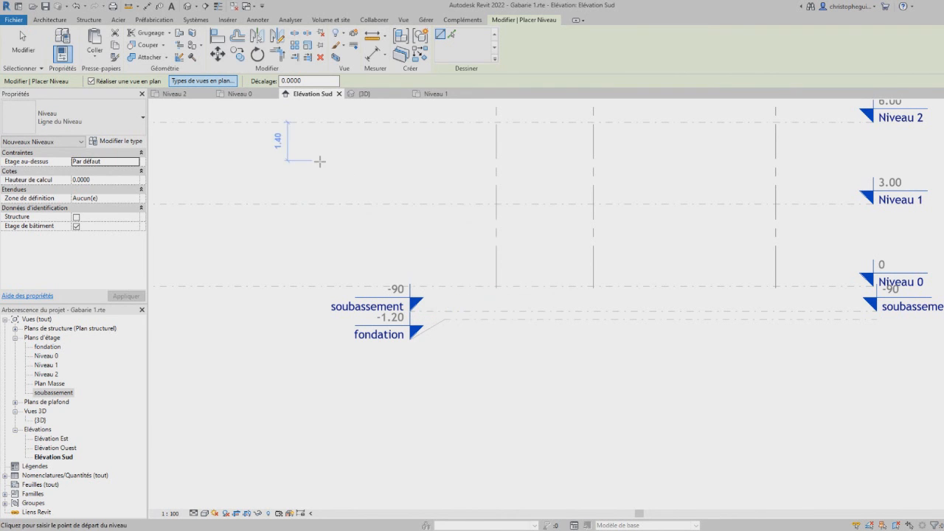
Step: Try out the ceiling and structural plan choices for new levels, and switch plan view creation off and on again
click(203, 80)
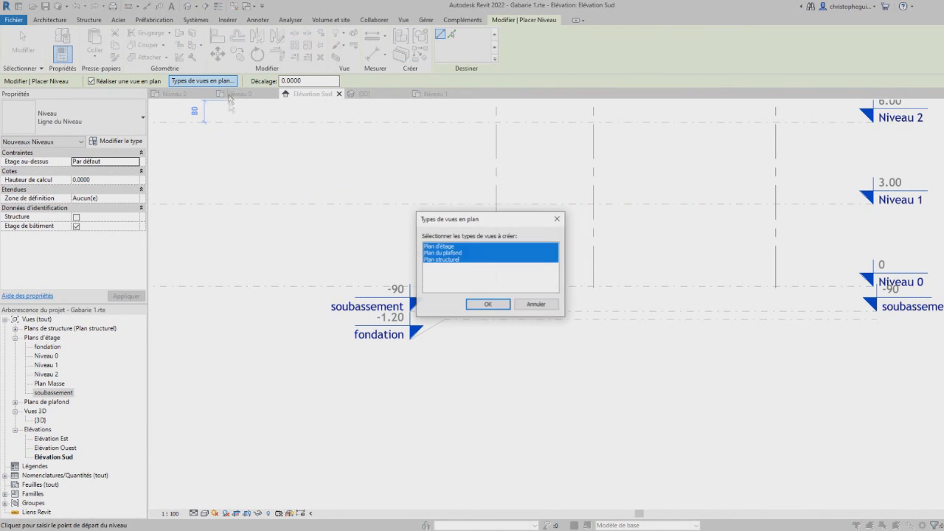
click(442, 254)
click(466, 262)
click(454, 261)
click(455, 253)
click(487, 304)
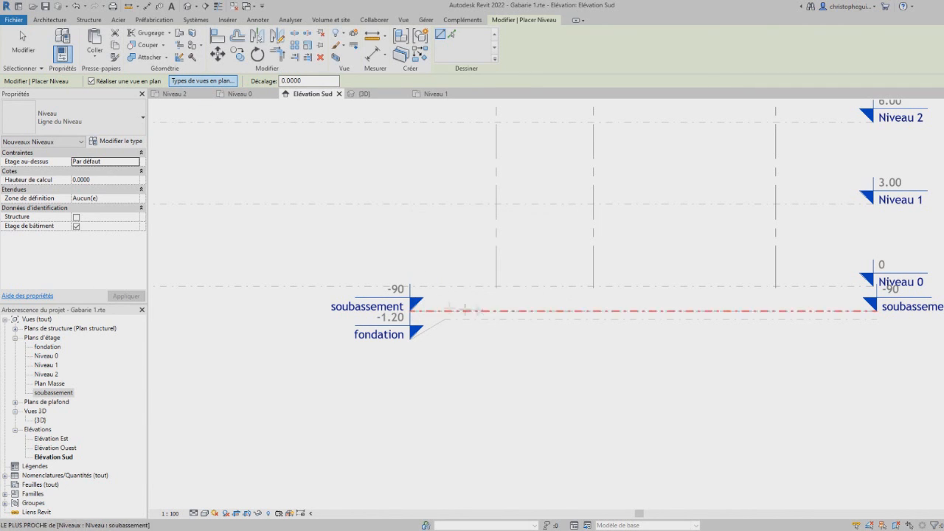
click(92, 81)
click(91, 81)
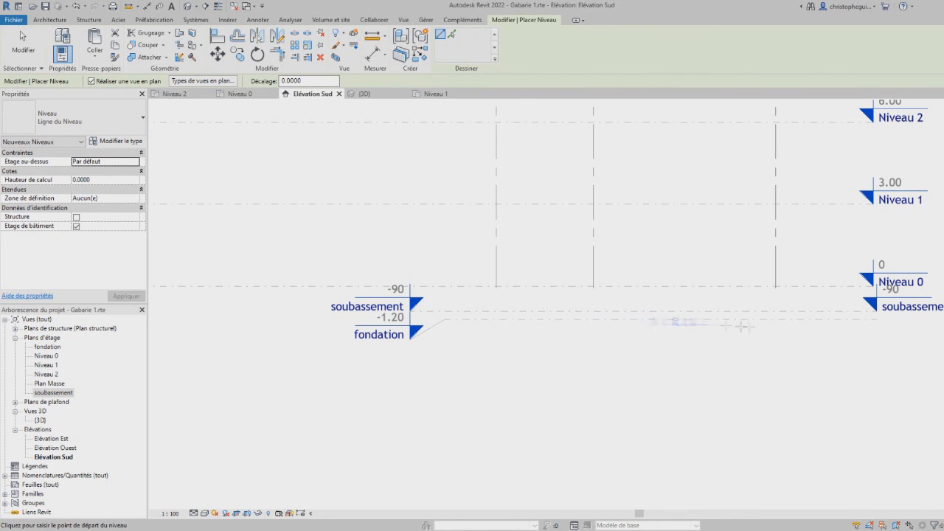
Step: Draw a level about 0.50 m below fondation, ending just left of grid 1, and elbow its left head down clear of the fondation label
click(877, 331)
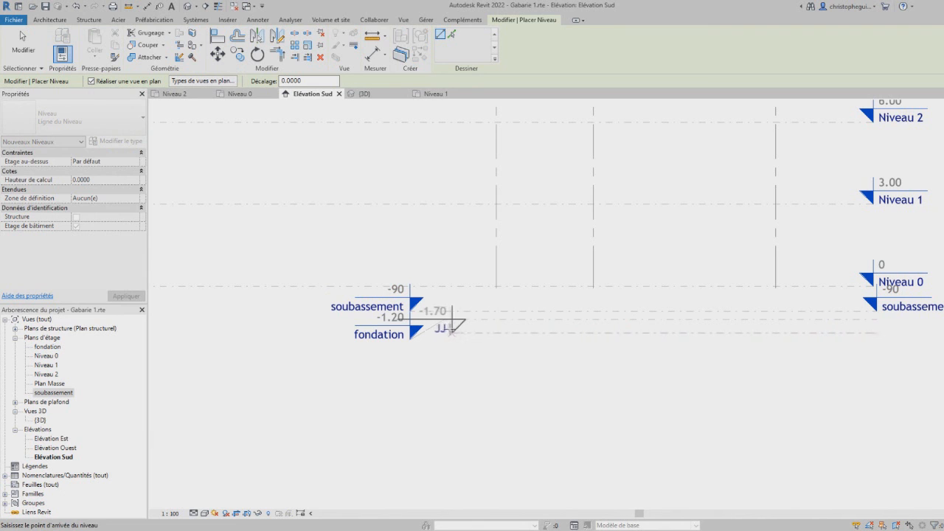
click(445, 328)
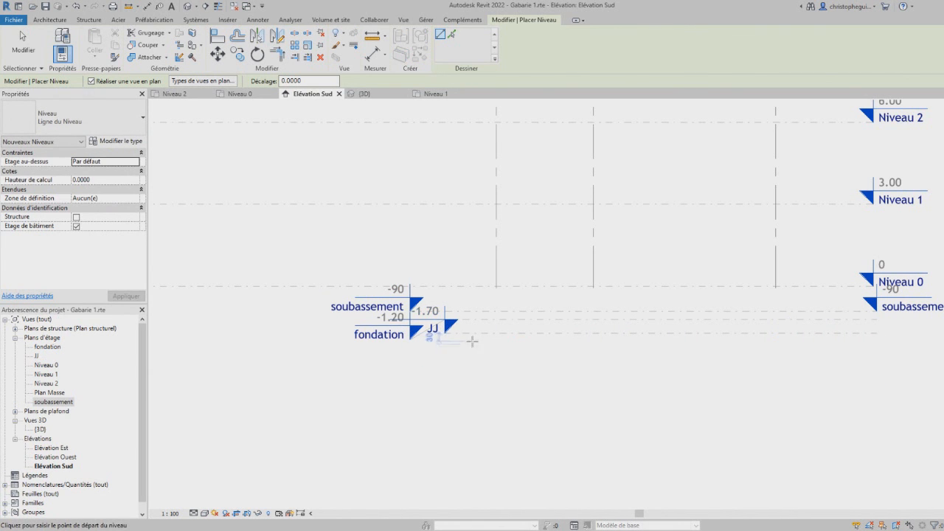
key(Escape)
click(481, 336)
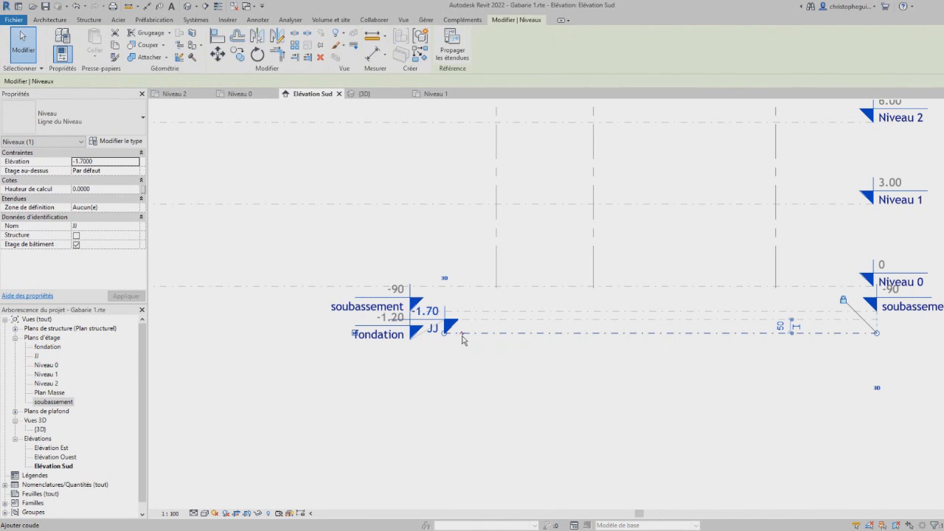
click(463, 336)
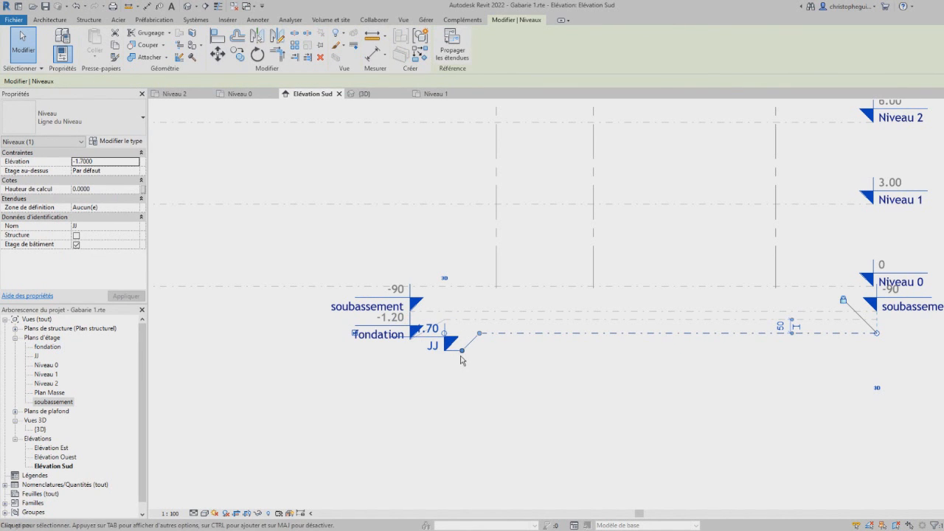
drag(461, 353, 357, 382)
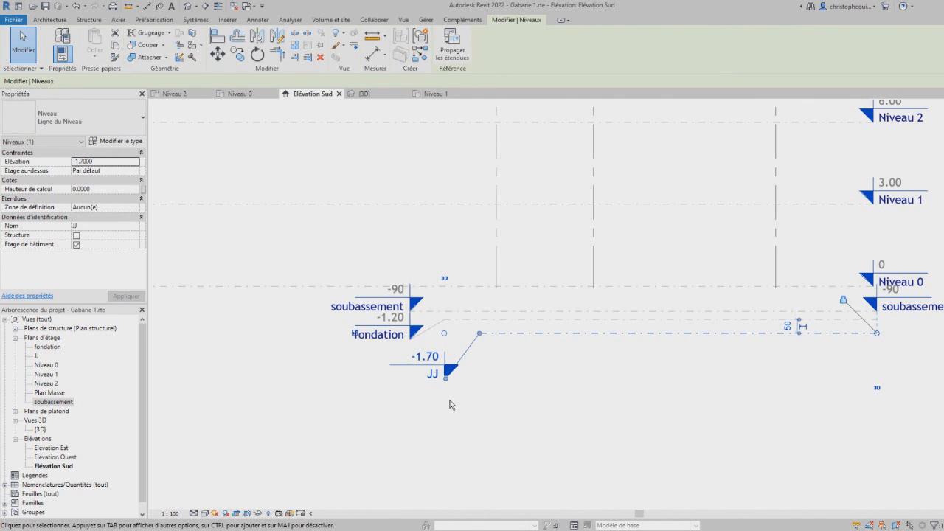
Step: Set the distance between the new lowest level and the fondation level to 0.05 m
click(786, 325)
text(0)
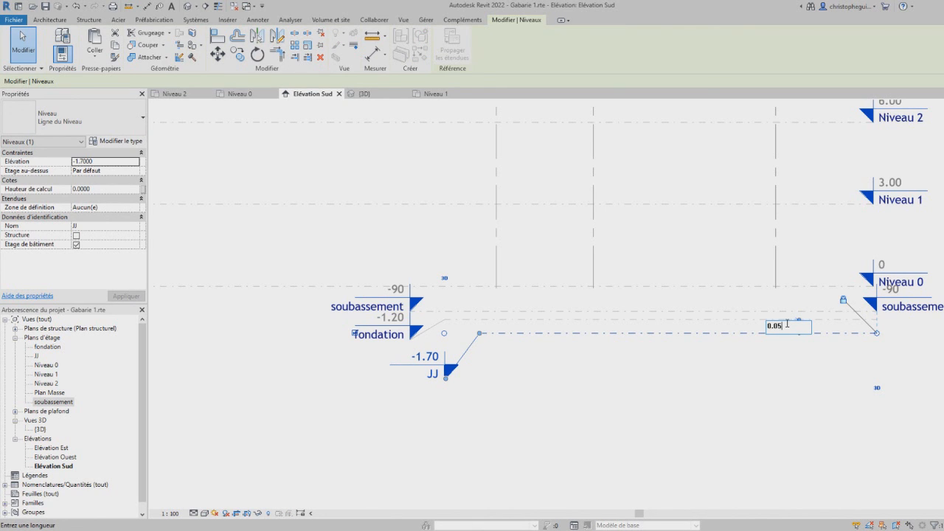
text(.05)
key(Return)
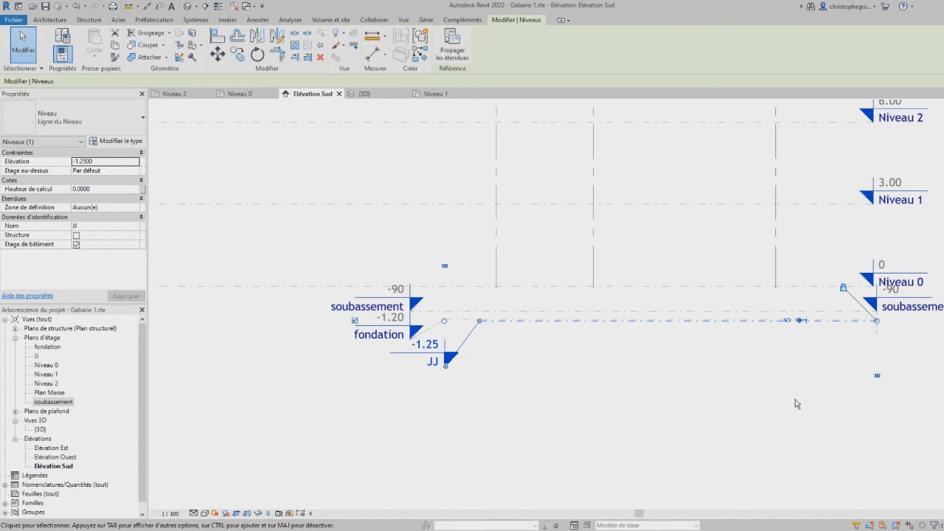
Step: Rename the lowest level as Béton de propreté, and rename its corresponding views too
click(433, 362)
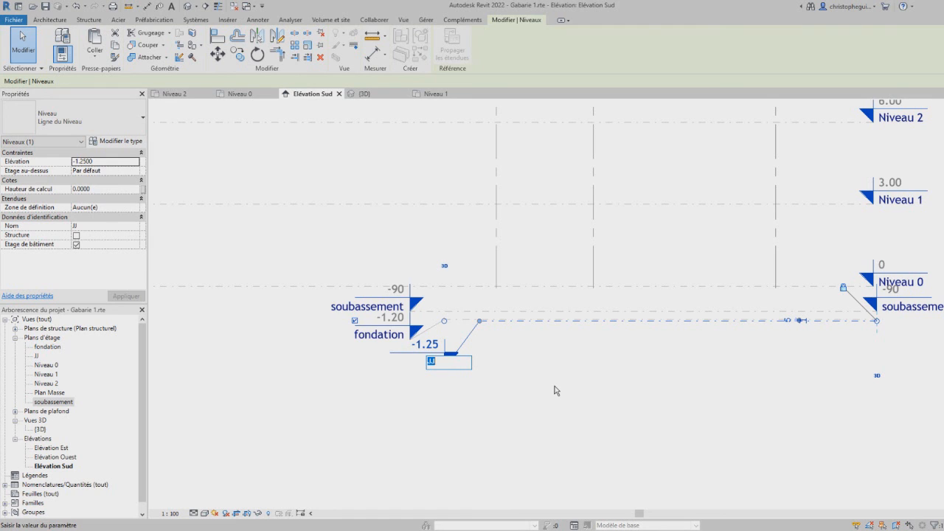
text(Bé)
text(ton de propreté)
key(Return)
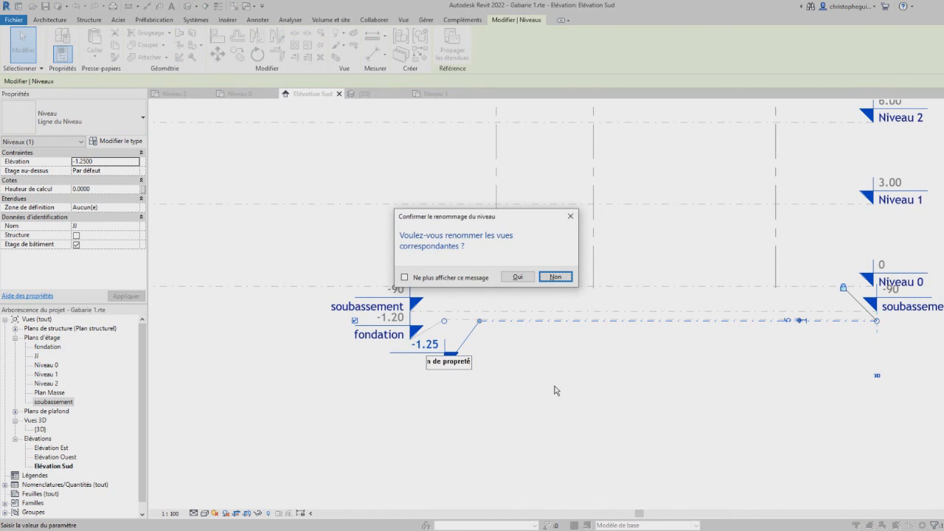
click(530, 279)
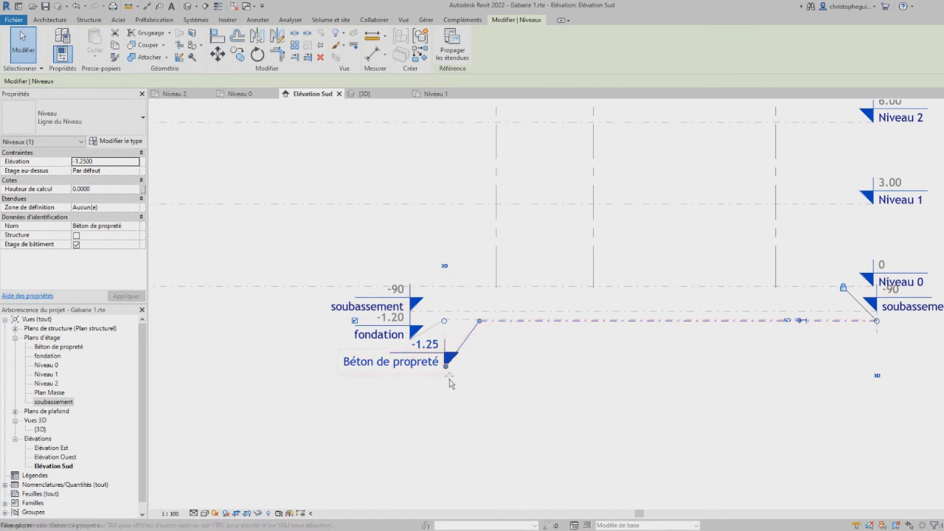
click(411, 435)
Step: Open the 3D view and examine how all the levels are arranged
scroll(642, 374, down, 3)
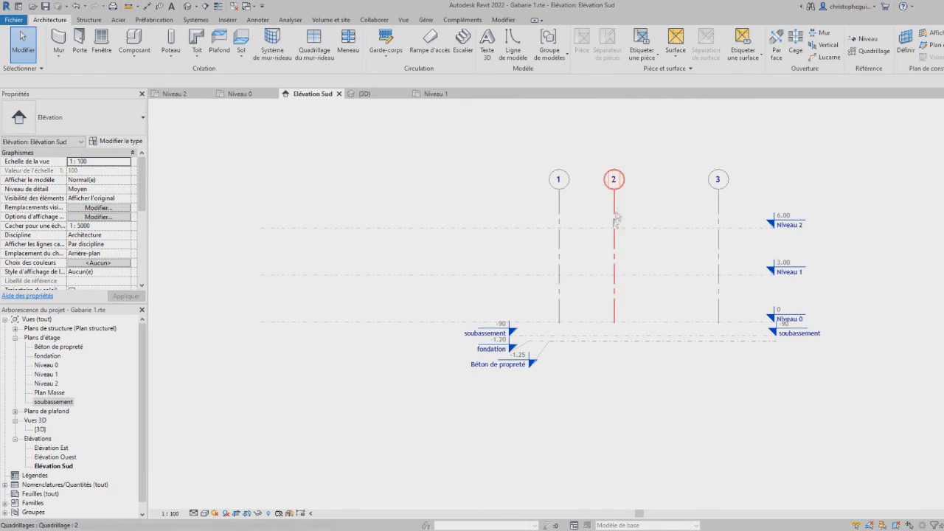
double_click(40, 429)
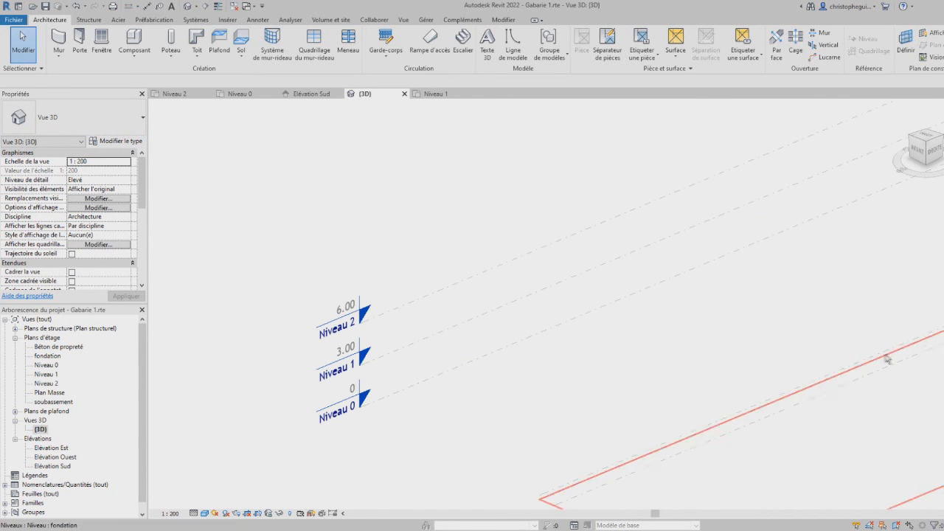
scroll(852, 362, down, 5)
middle_drag(934, 403, 651, 365)
scroll(752, 331, up, 5)
scroll(752, 329, down, 4)
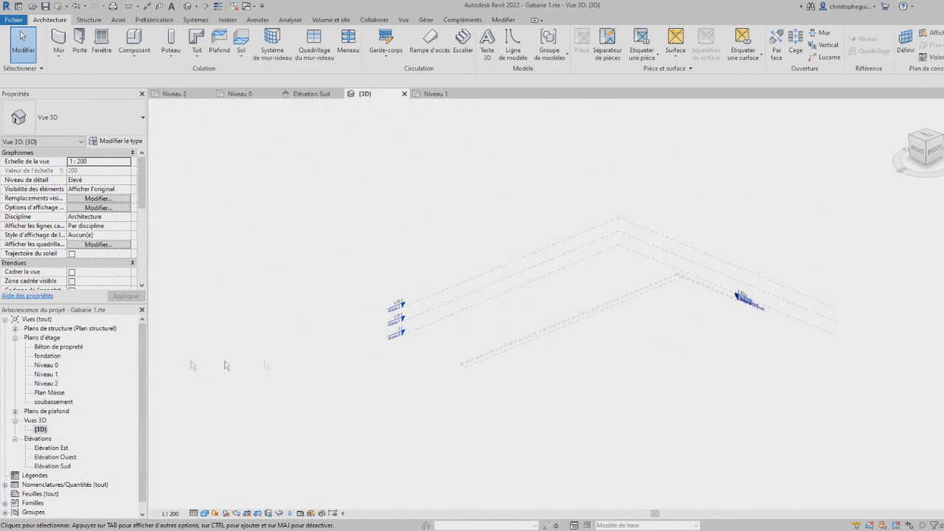
Step: Compare the Niveau 0 floor plan with the 3D view, ending on the Niveau 0 plan with the whole grid in view
click(48, 365)
double_click(48, 365)
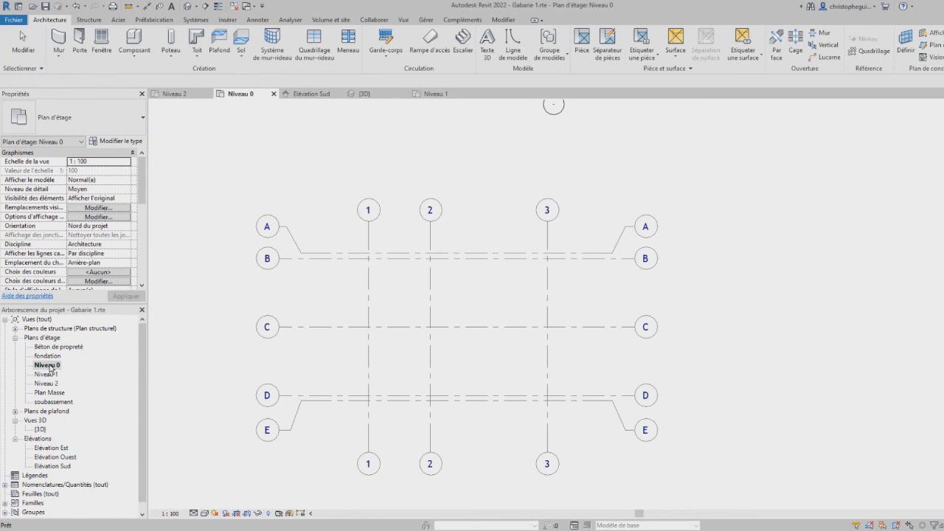
double_click(42, 429)
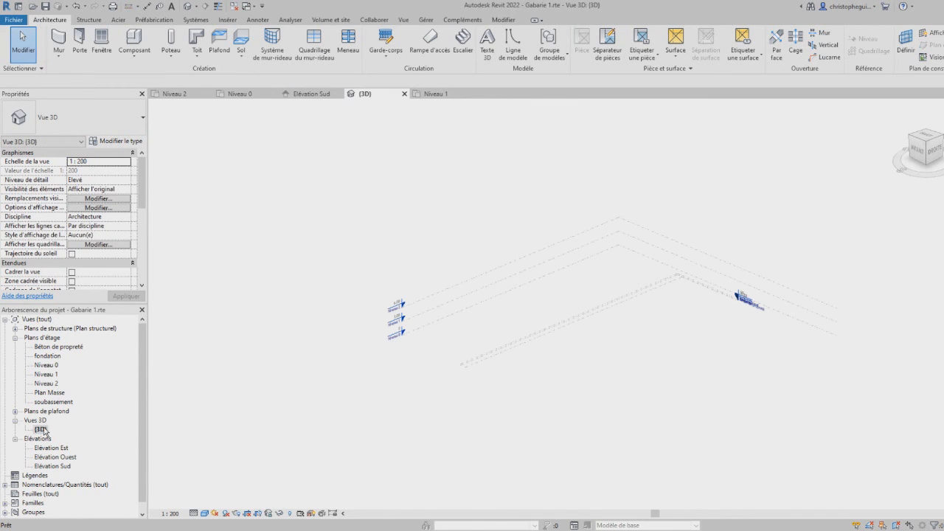
double_click(47, 364)
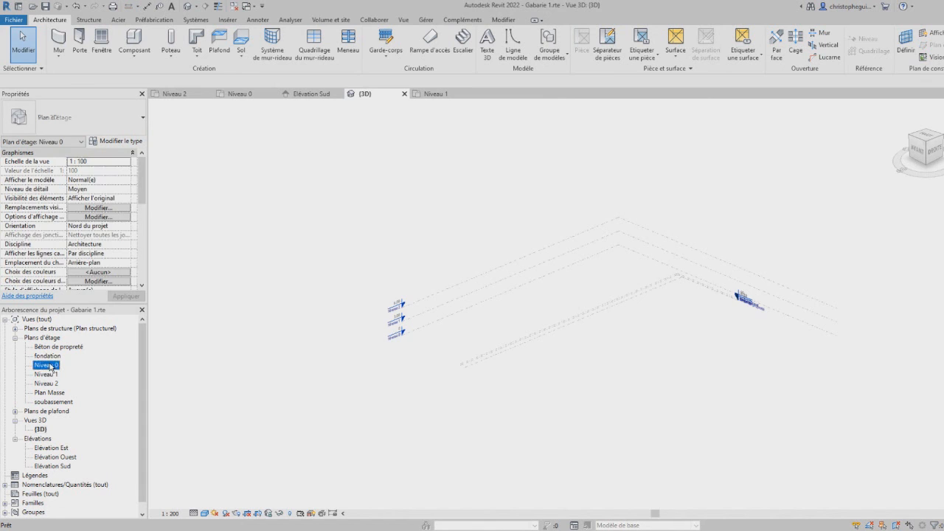
scroll(725, 308, down, 2)
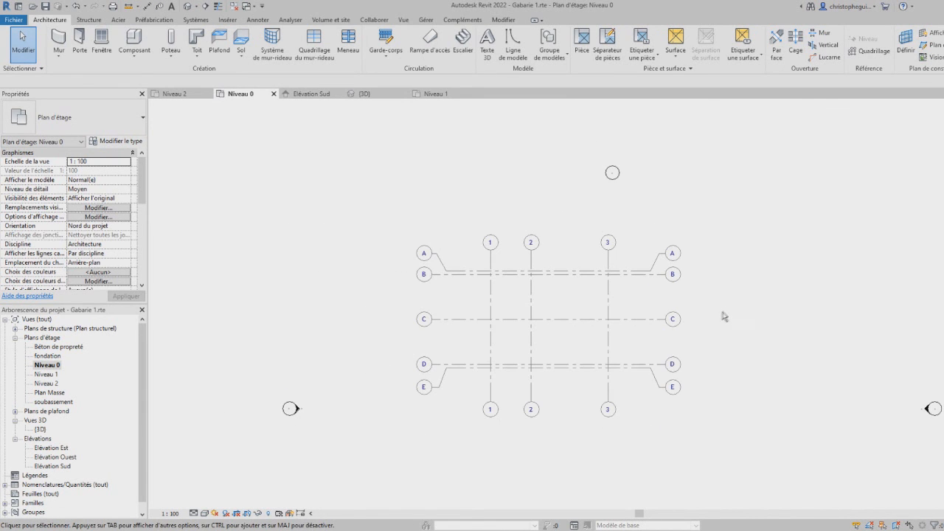